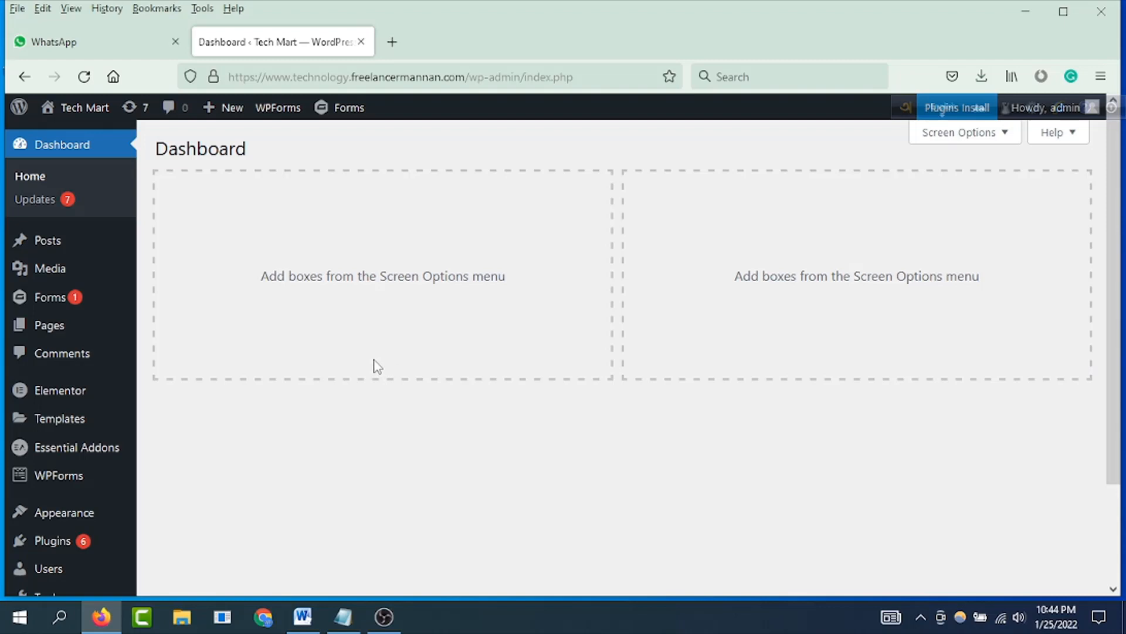
# Step: Open the Zaftech plugin manager and search it for "gravity pdf"
pyautogui.scroll(-3, 376, 367)
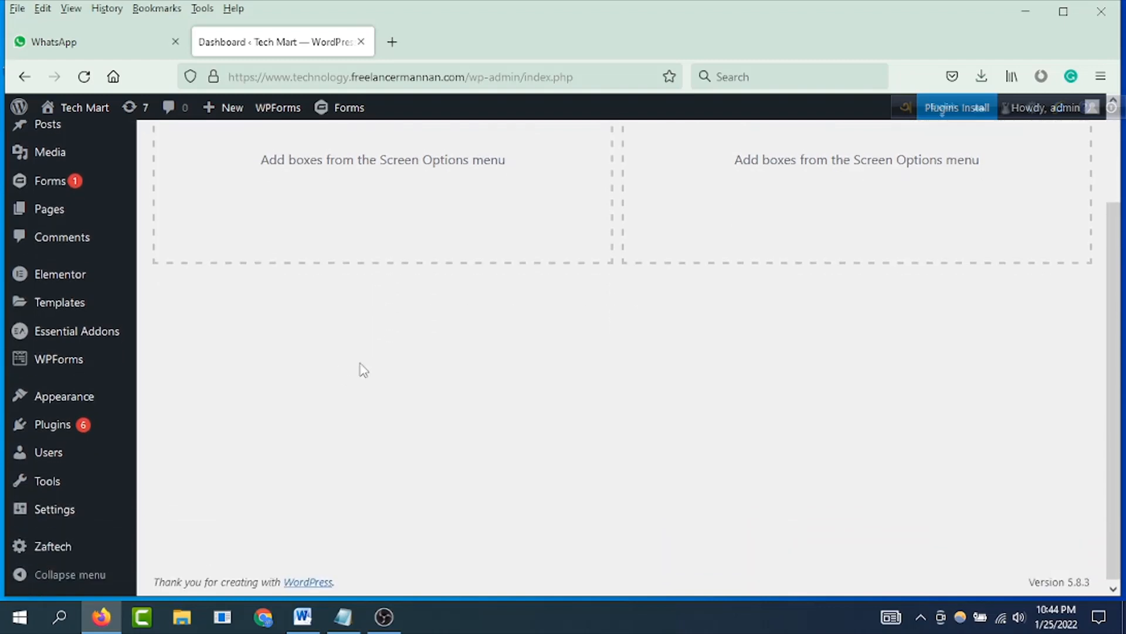
pyautogui.click(56, 549)
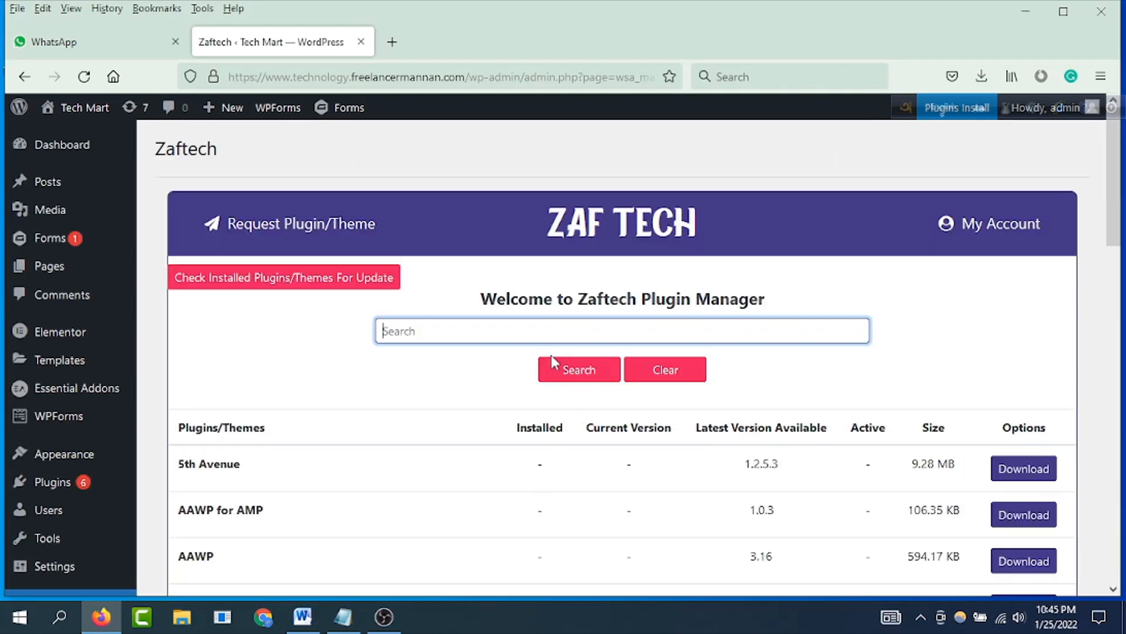
pyautogui.write('gravity')
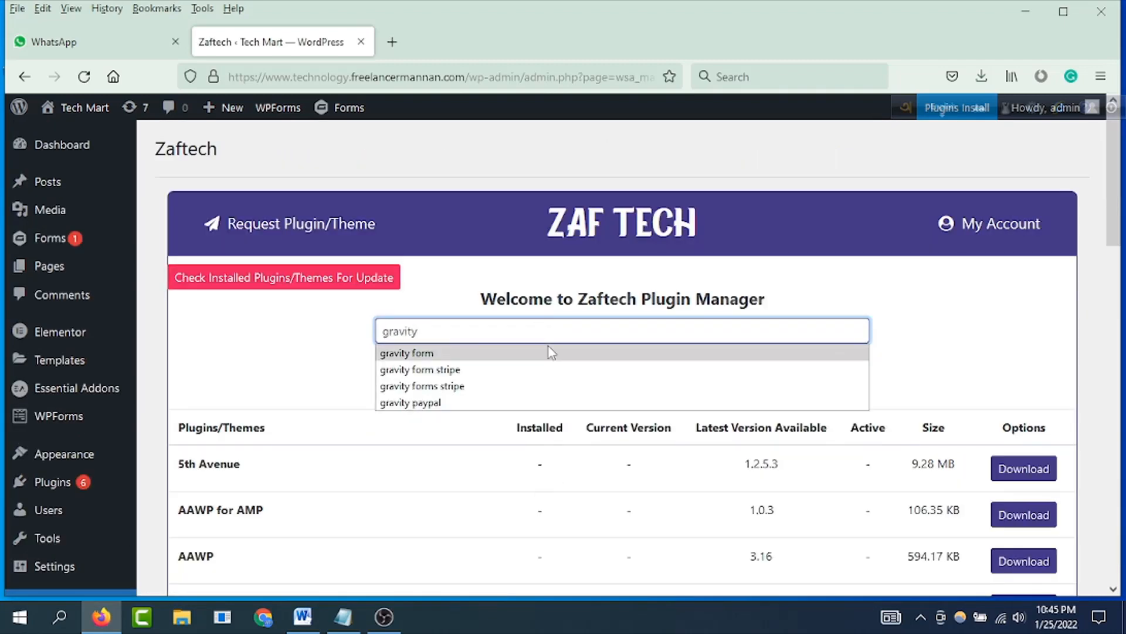
pyautogui.write(' pdf')
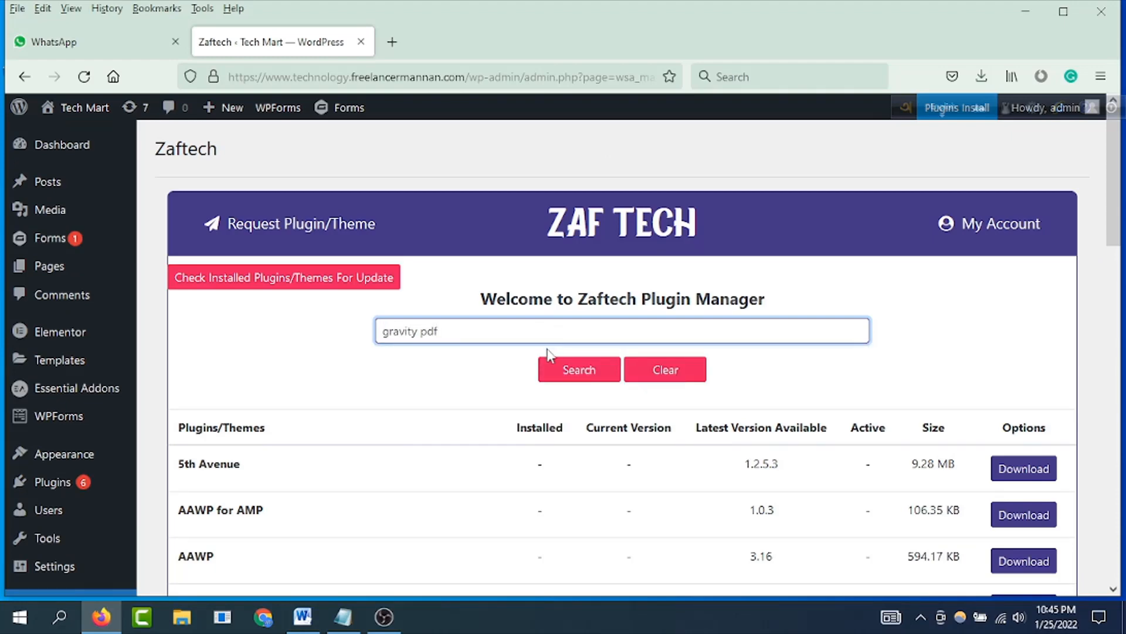
pyautogui.click(563, 370)
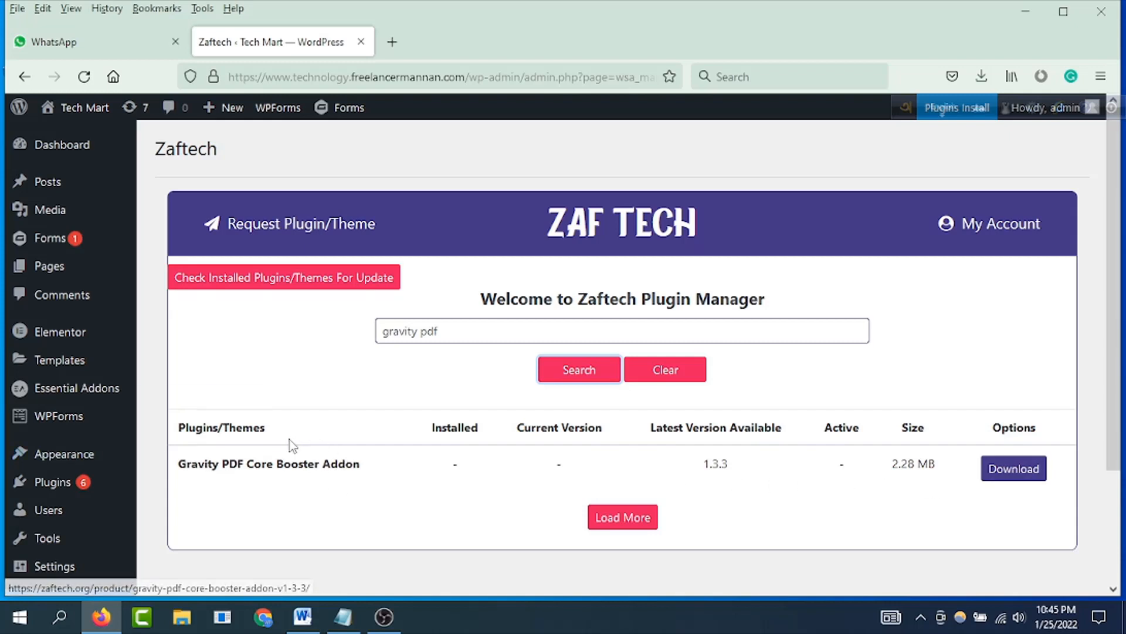
# Step: Search for "gravity pdf" among the plugins that can be added to the WordPress site
pyautogui.moveTo(69, 484)
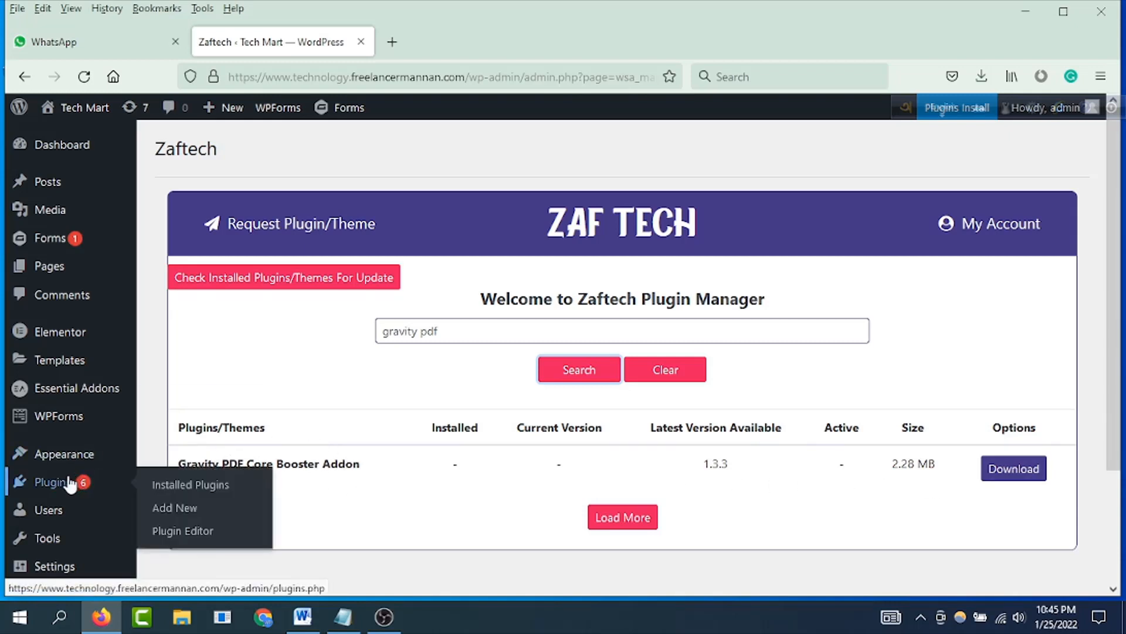
pyautogui.click(181, 508)
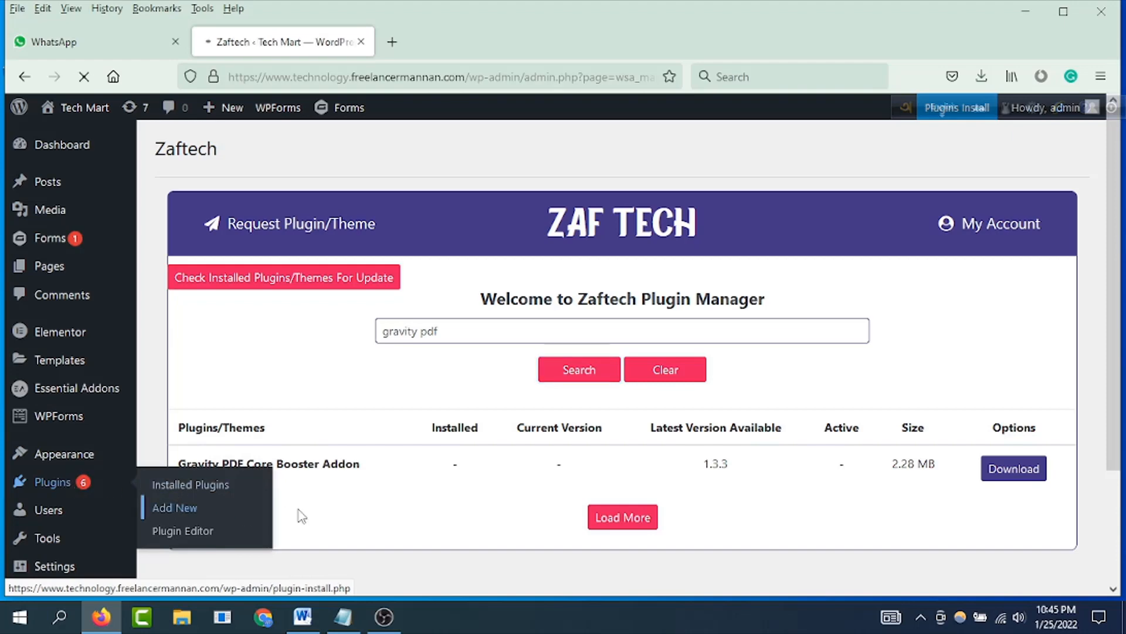
pyautogui.click(897, 197)
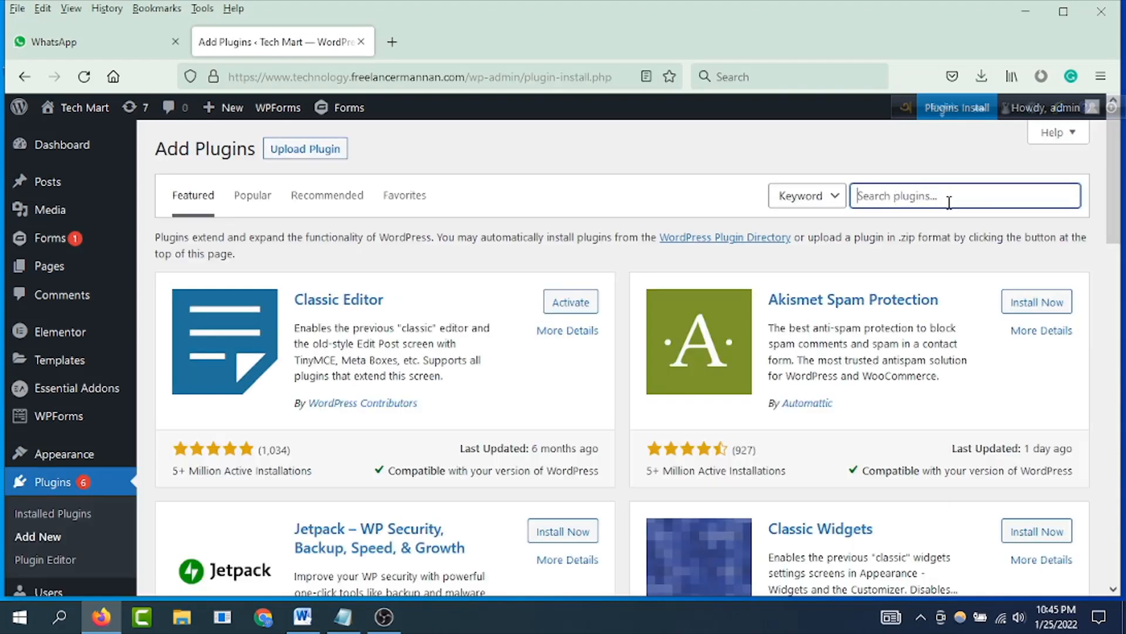
pyautogui.write('gravity')
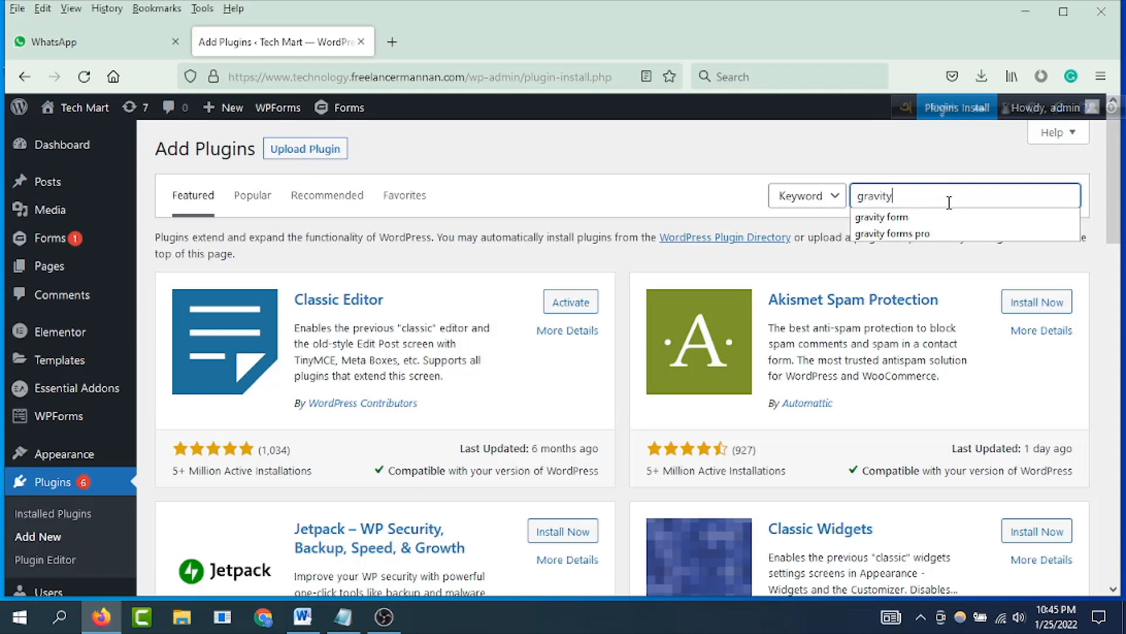
pyautogui.write(' pdf')
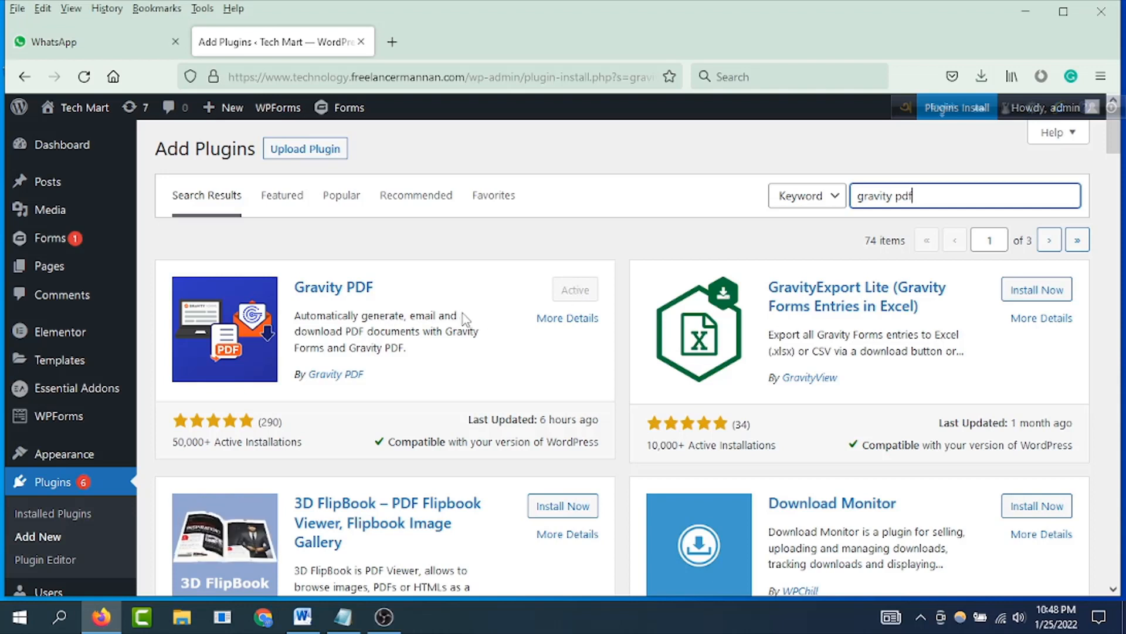
# Step: Create a new Gravity Forms form titled "Test PDF Form" without a description
pyautogui.moveTo(76, 242)
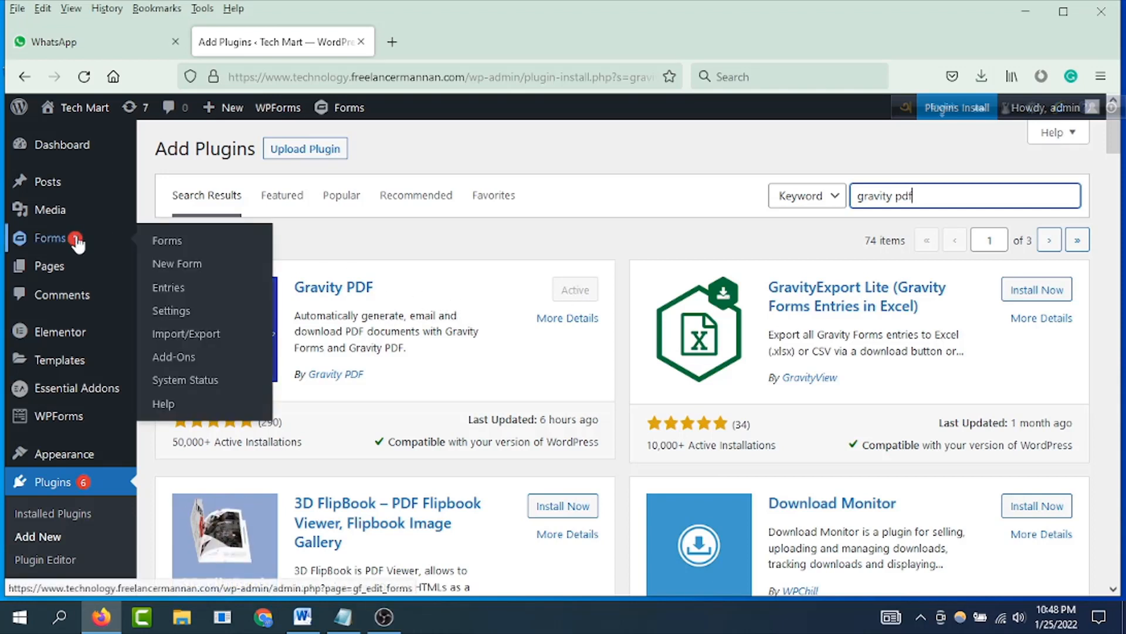
pyautogui.click(182, 270)
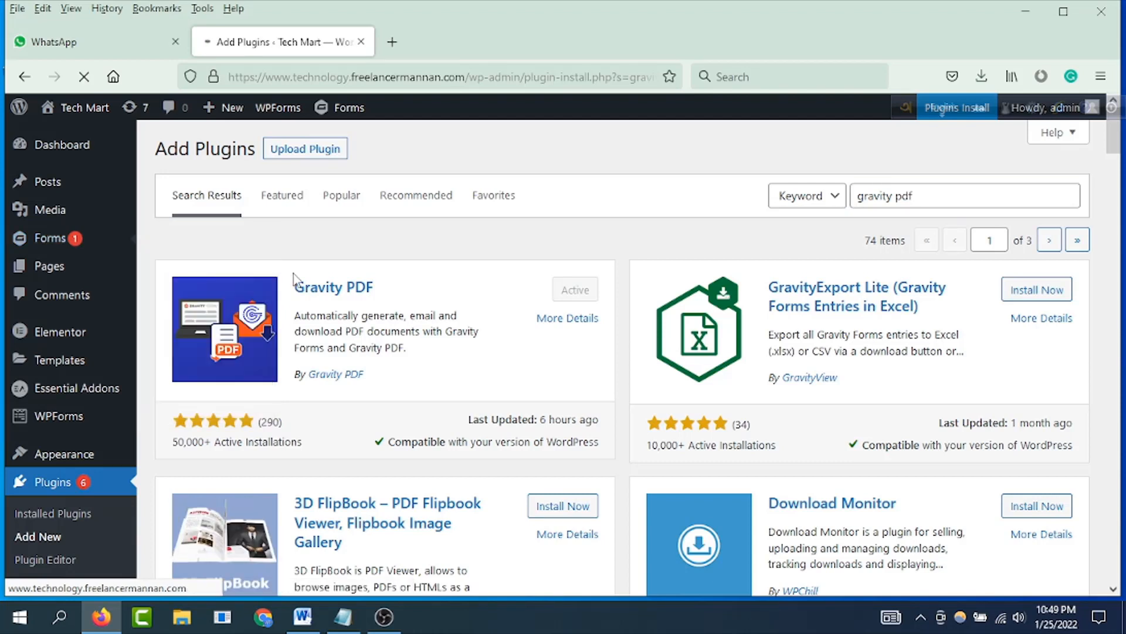
pyautogui.click(483, 280)
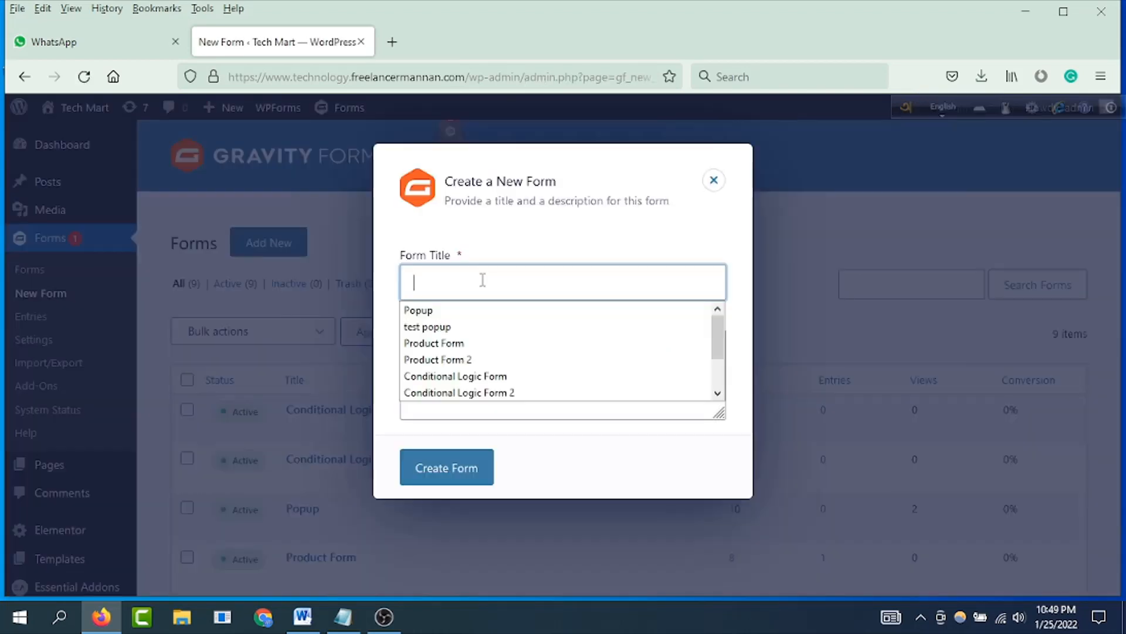
pyautogui.click(449, 281)
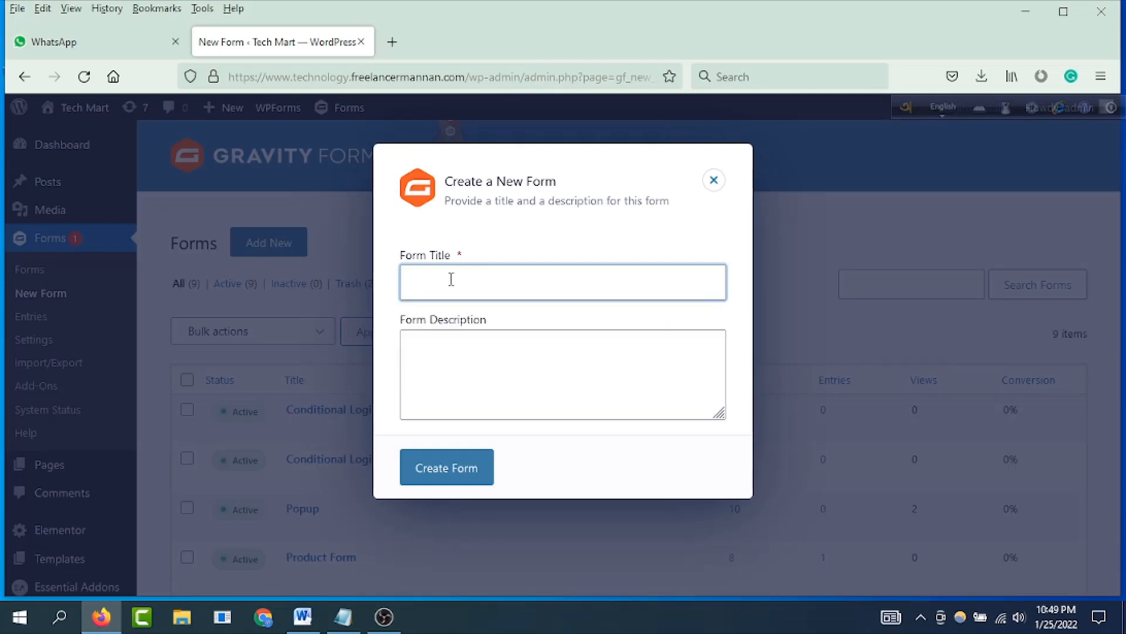
pyautogui.write('Test')
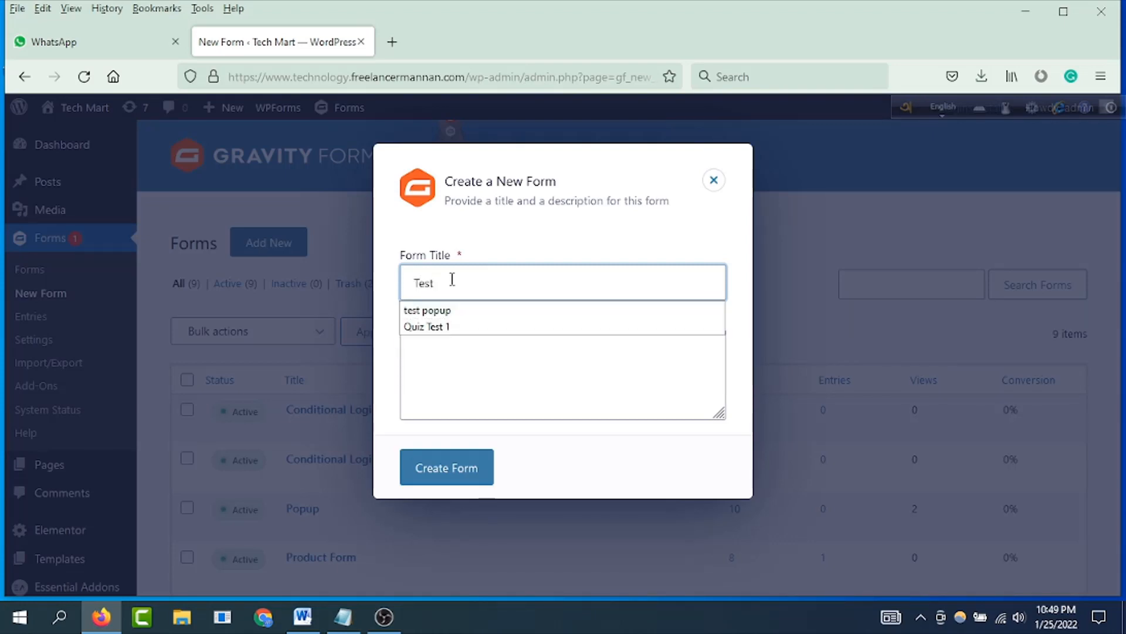
pyautogui.write(' P')
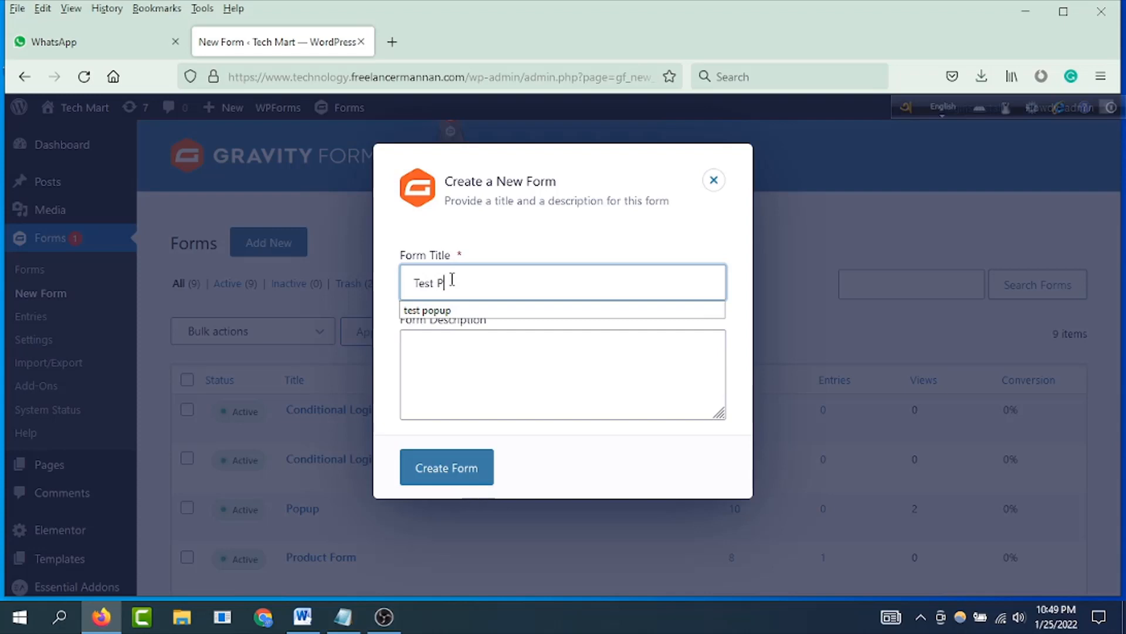
pyautogui.write('DF F')
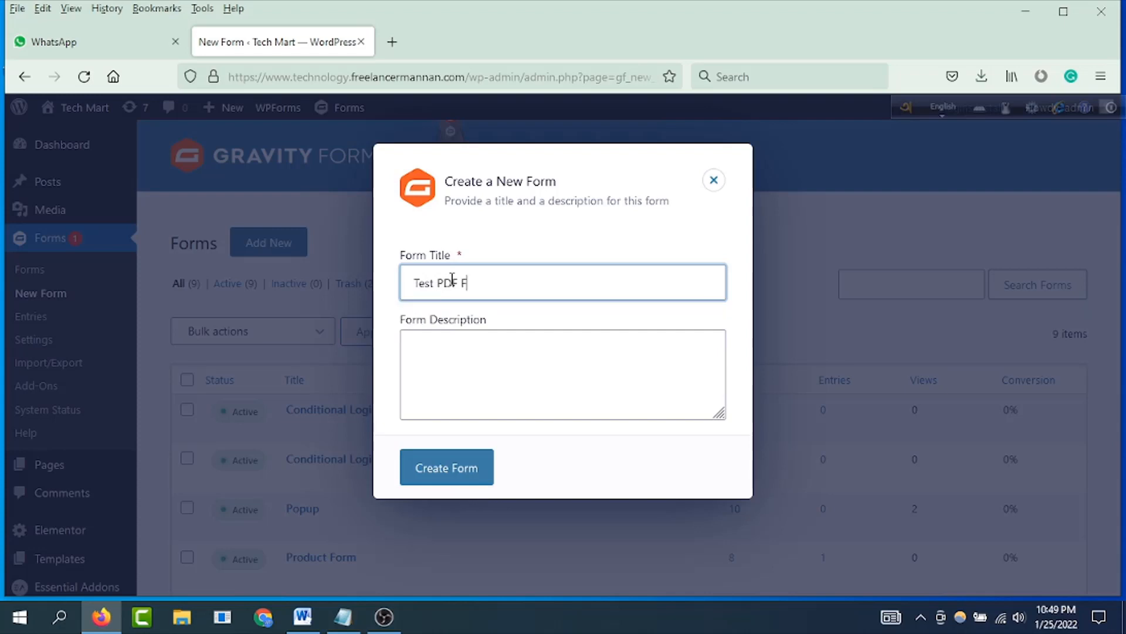
pyautogui.write('orm')
pyautogui.click(432, 463)
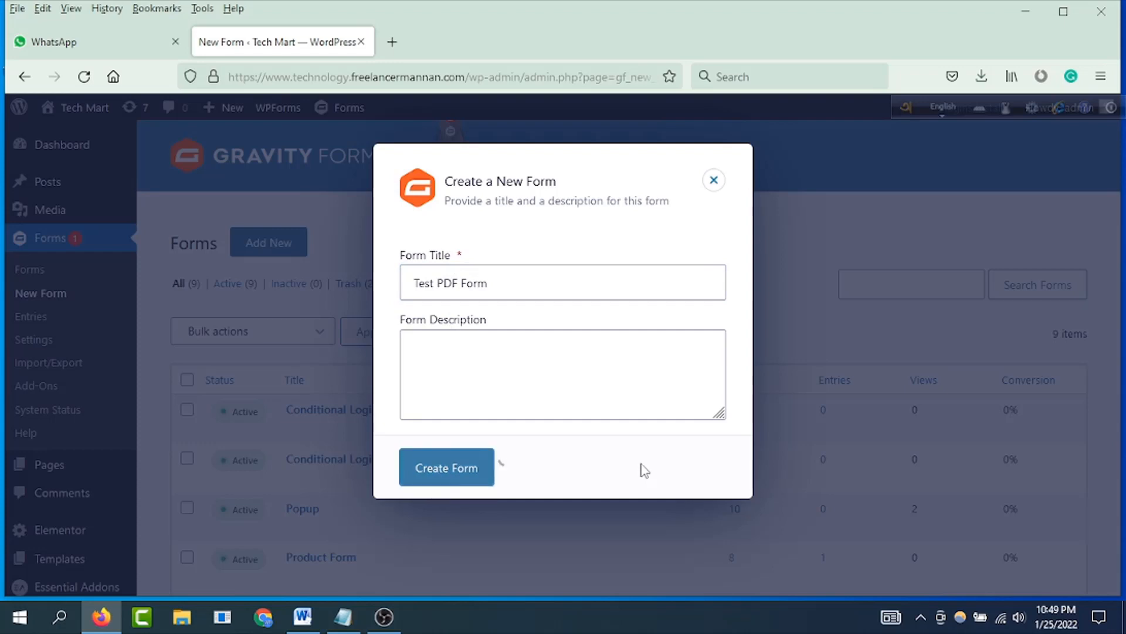
# Step: Add a Single Line Text field to the empty form and label it "Name"
pyautogui.scroll(-3, 848, 501)
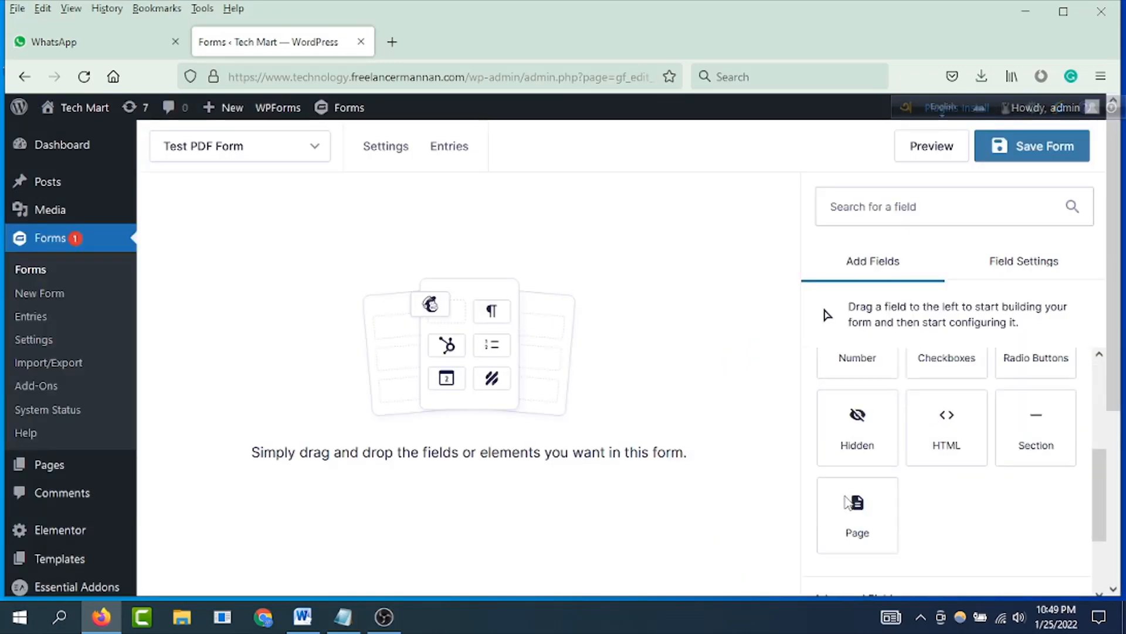
pyautogui.scroll(3, 857, 481)
pyautogui.moveTo(867, 460); pyautogui.dragTo(392, 297)
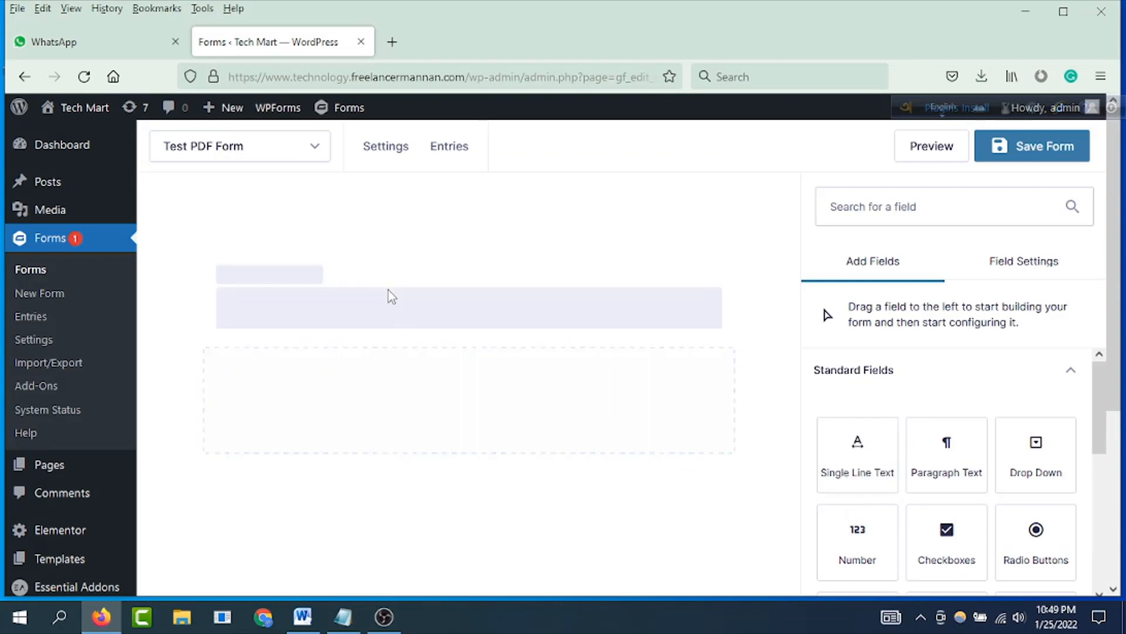
pyautogui.click(335, 302)
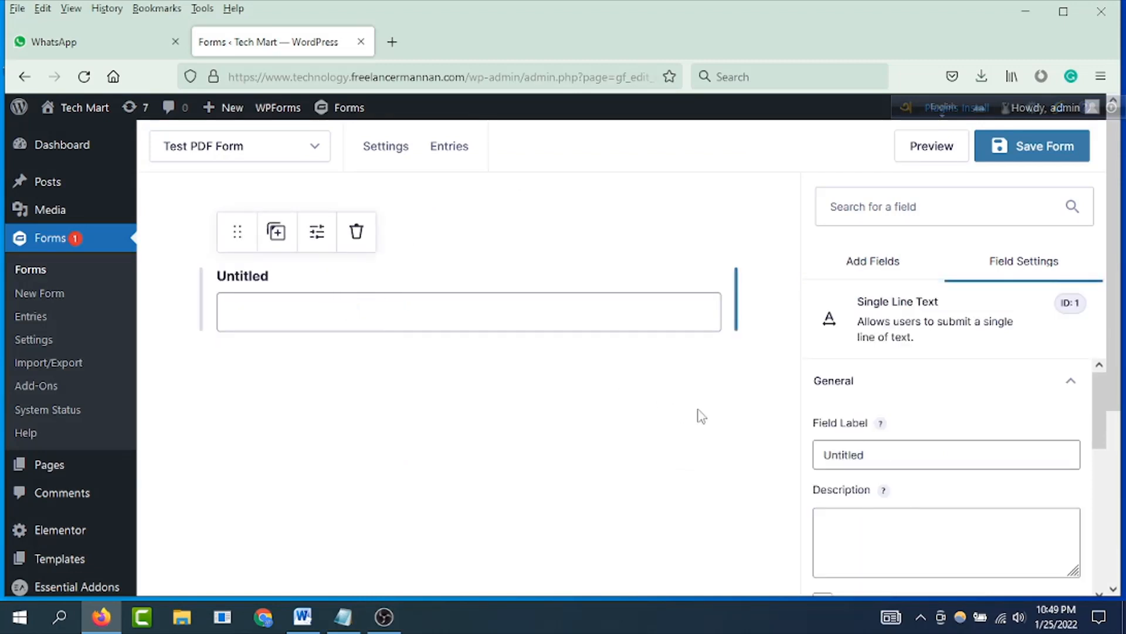
pyautogui.doubleClick(887, 456)
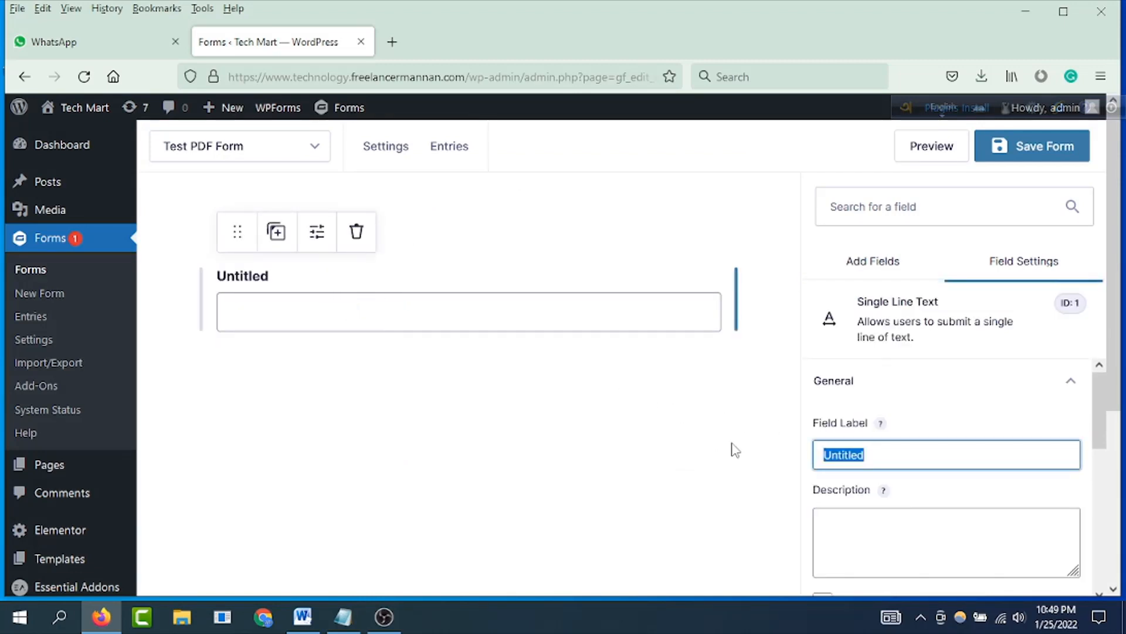
pyautogui.write('Name')
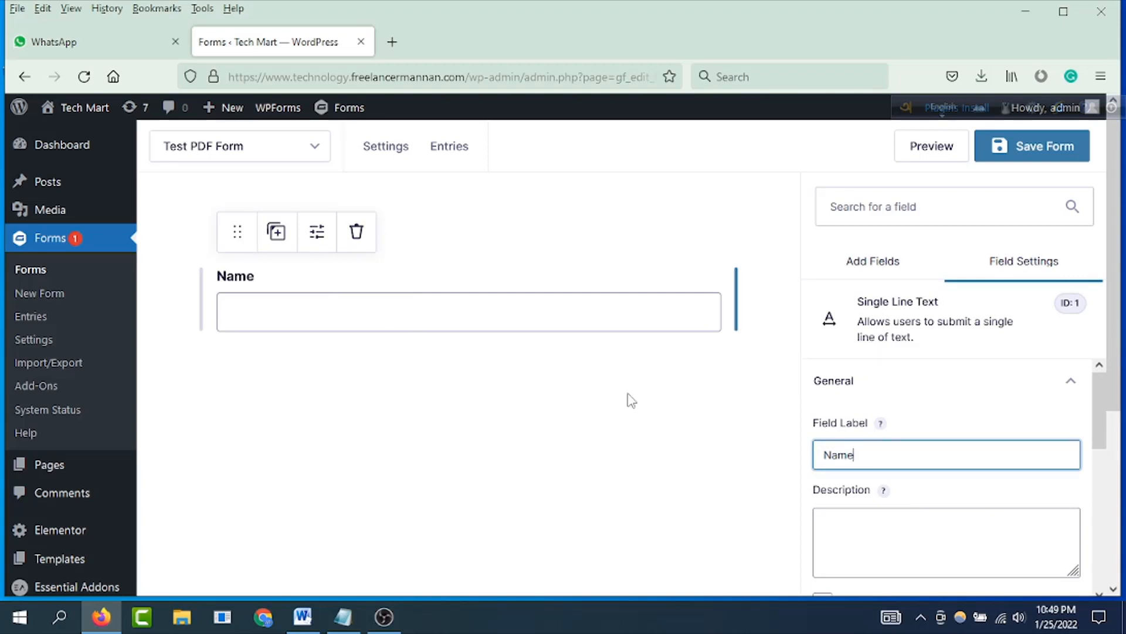
pyautogui.click(604, 391)
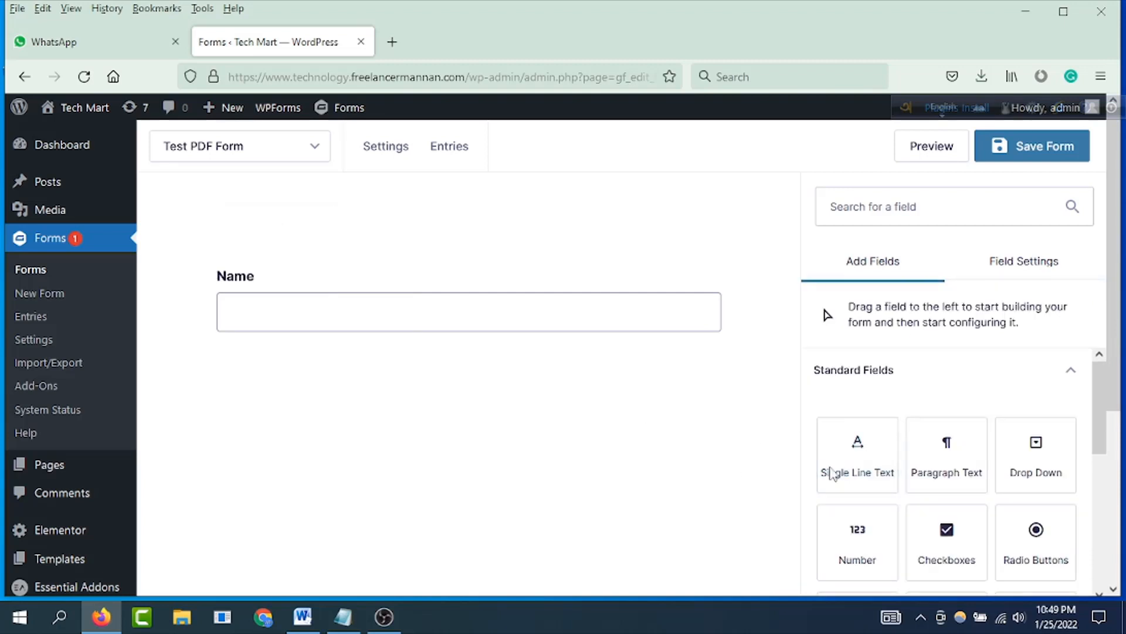
# Step: Add an Email field and a Phone field below the Name field, in that order
pyautogui.scroll(-10, 904, 481)
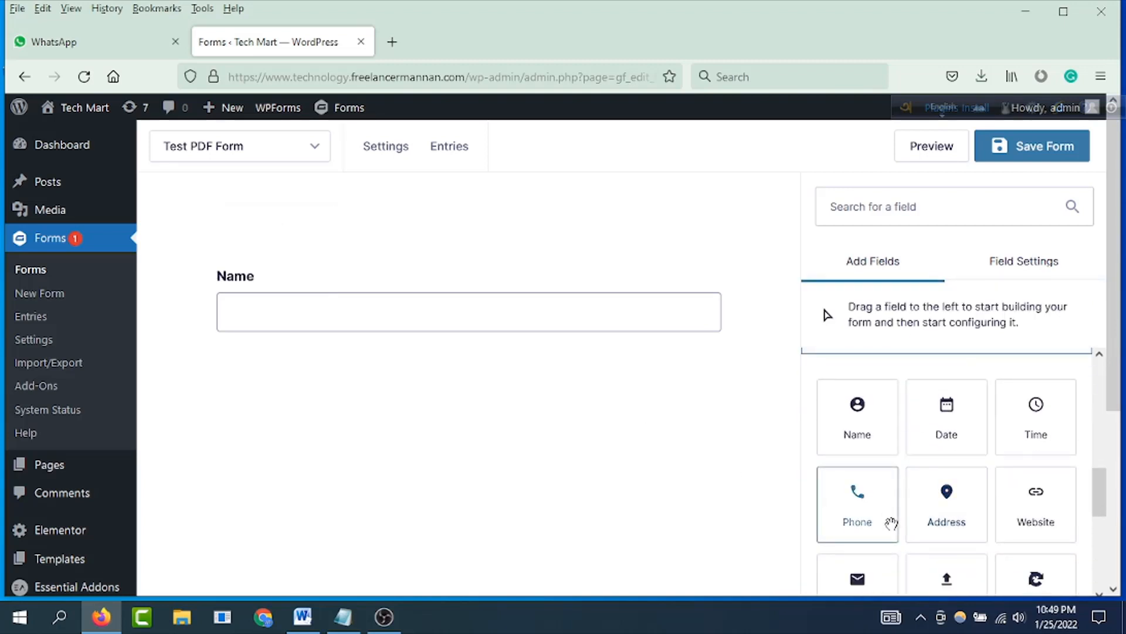
pyautogui.moveTo(860, 502); pyautogui.dragTo(352, 403)
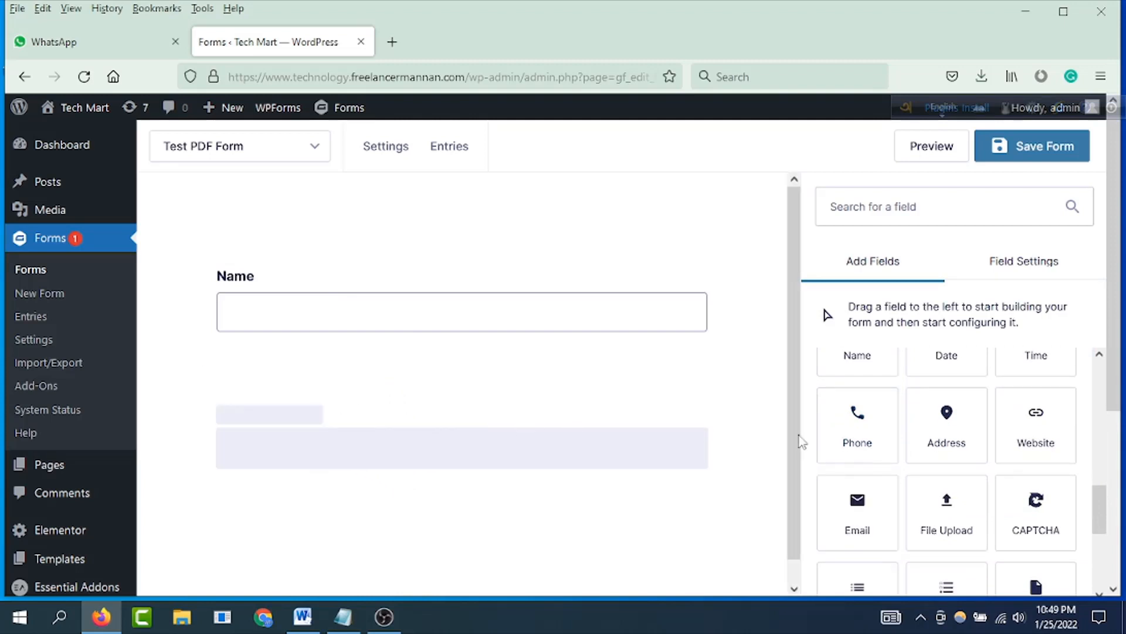
pyautogui.moveTo(867, 438); pyautogui.dragTo(400, 503)
# Step: Add a Paragraph Text field below the Phone field and label it "Message"
pyautogui.scroll(-4, 865, 468)
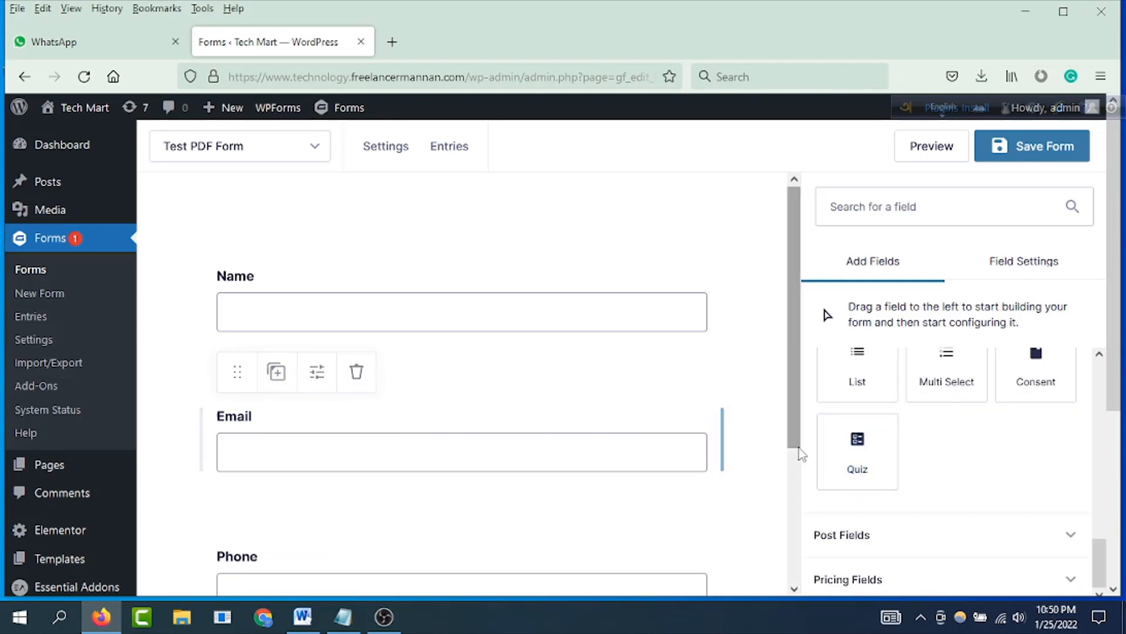
pyautogui.scroll(3, 1033, 470)
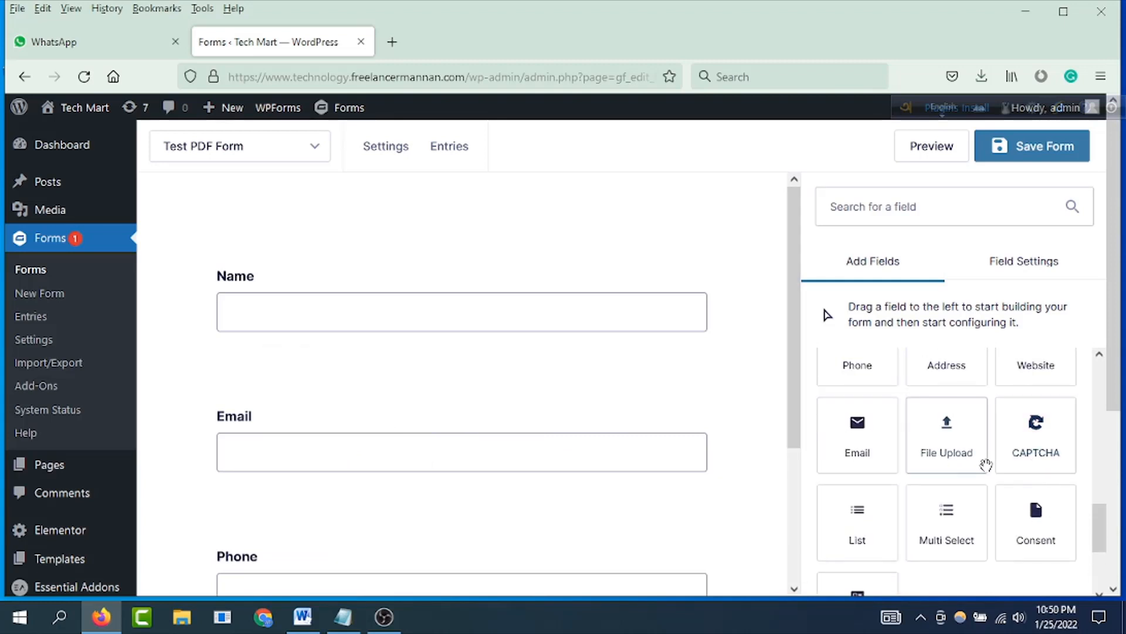
pyautogui.scroll(2, 909, 461)
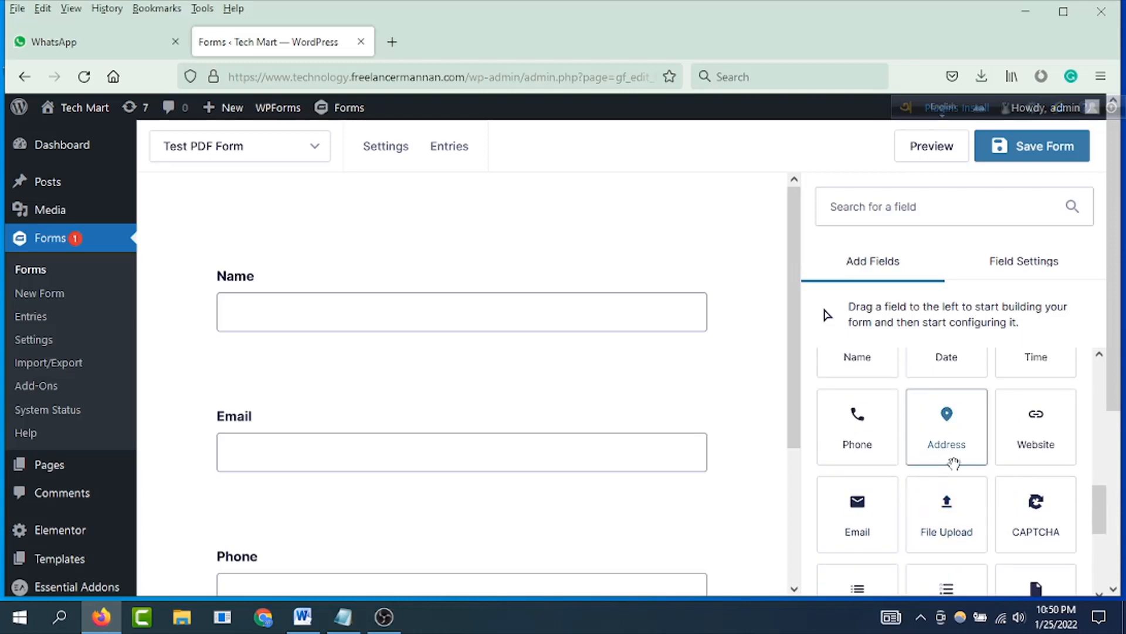
pyautogui.scroll(3, 953, 464)
pyautogui.moveTo(945, 456); pyautogui.dragTo(322, 499)
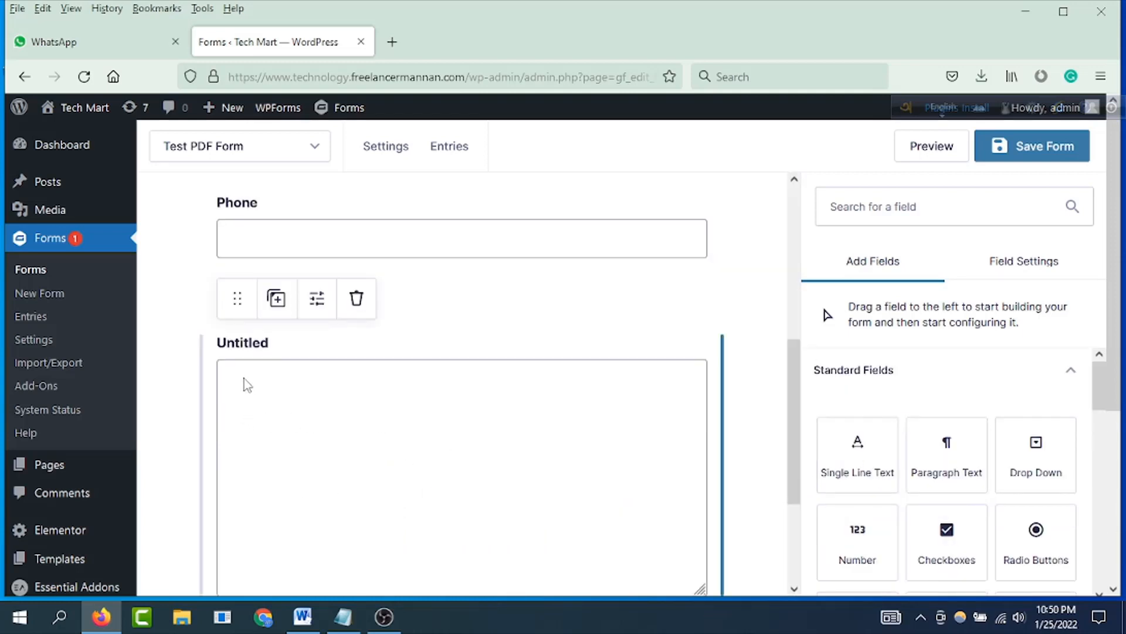
pyautogui.doubleClick(877, 453)
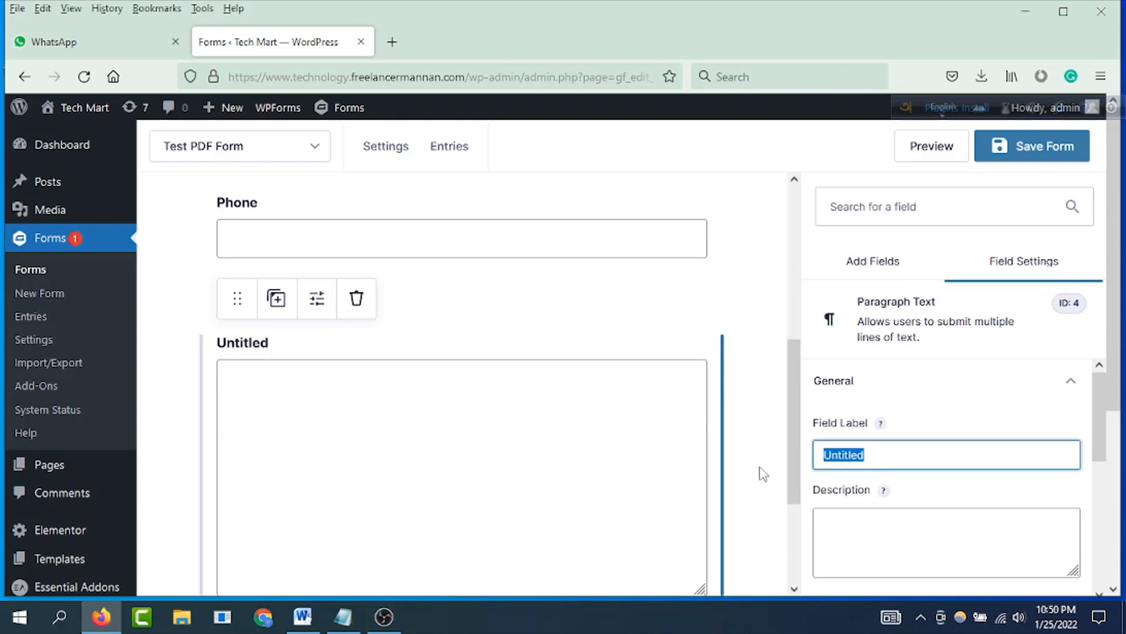
pyautogui.write('Message')
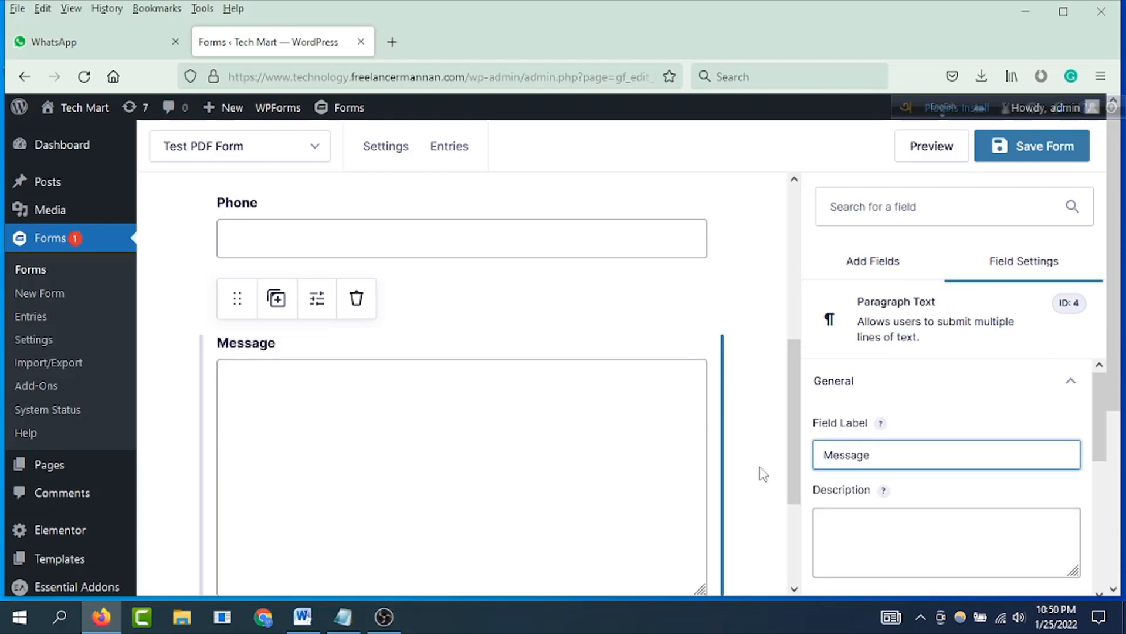
# Step: Review the form's fields and save the form
pyautogui.scroll(-4, 510, 436)
pyautogui.scroll(5, 519, 438)
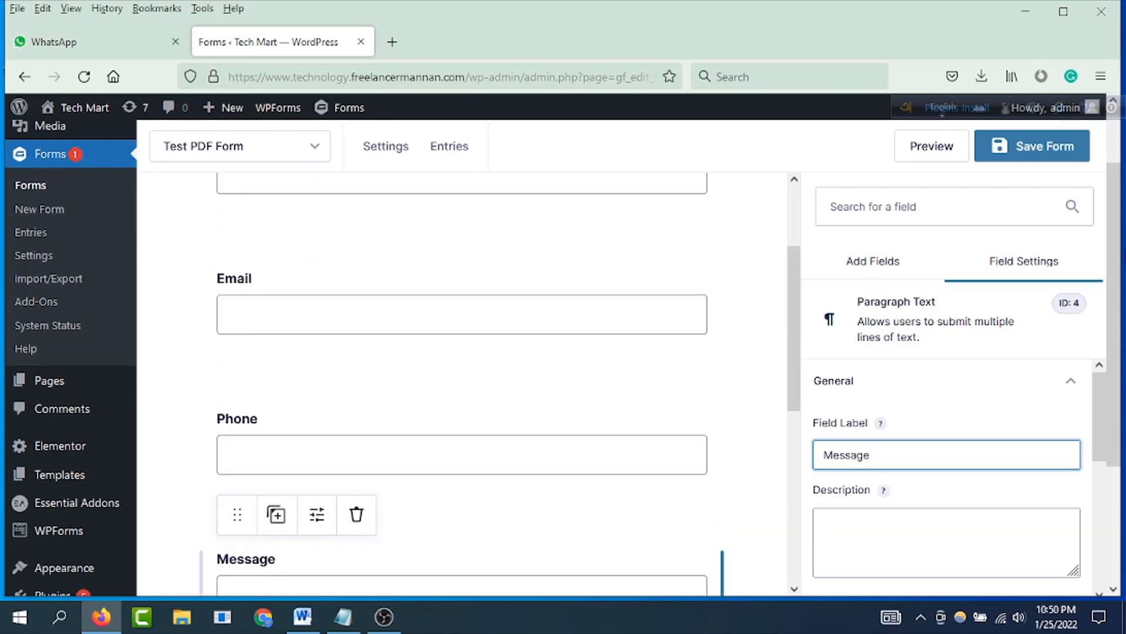
pyautogui.click(1035, 146)
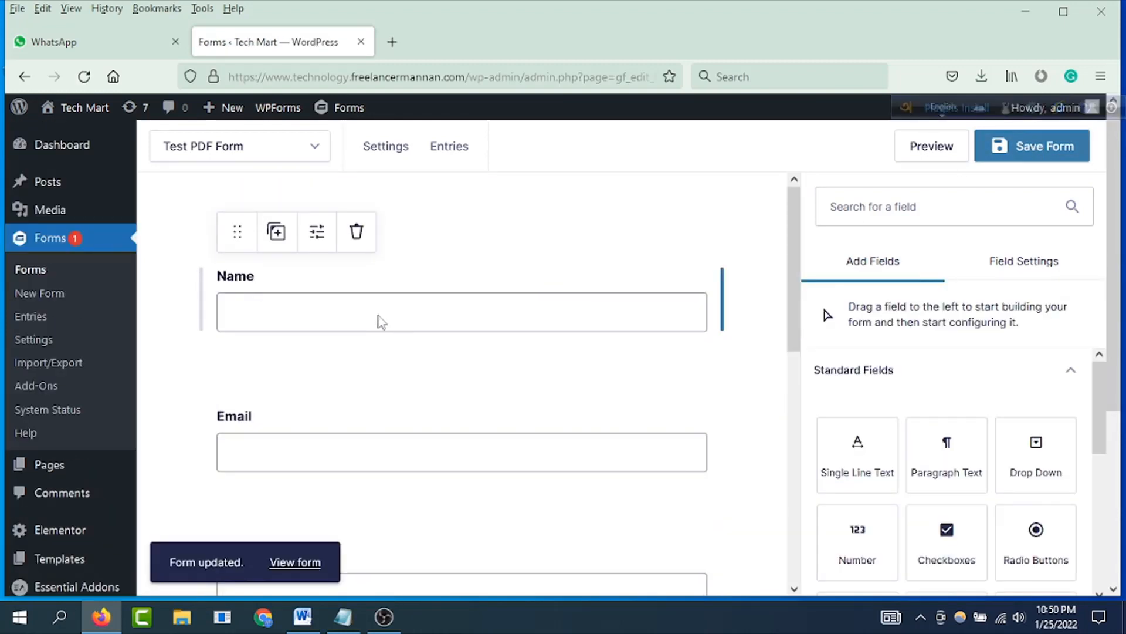
# Step: Open the PDF settings of Test PDF Form and start creating a new PDF
pyautogui.moveTo(376, 156)
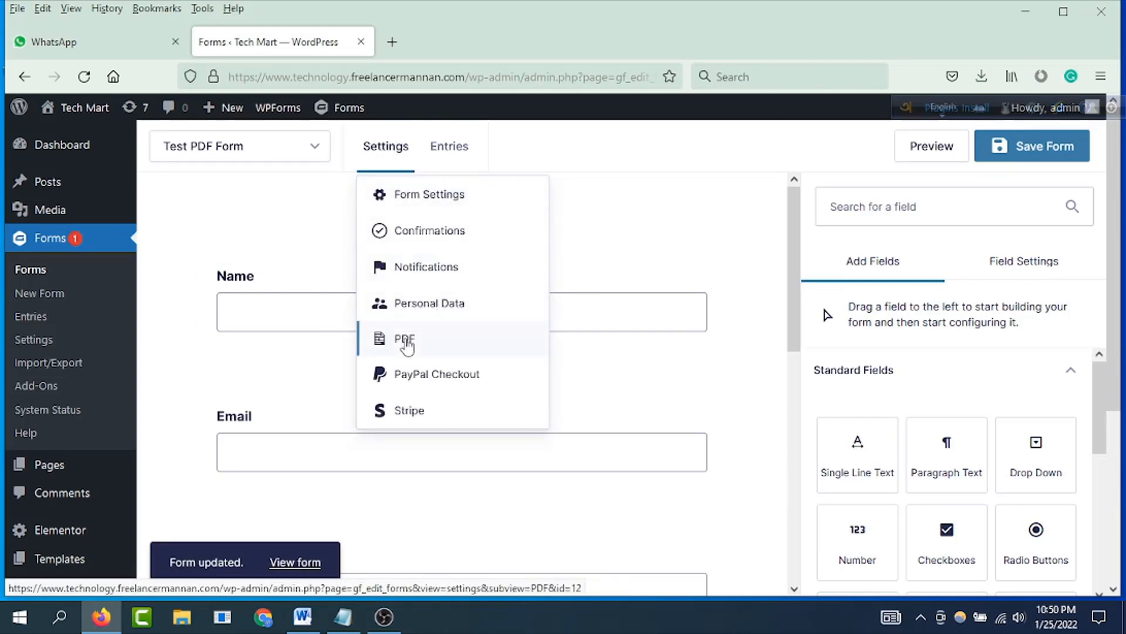
pyautogui.click(407, 345)
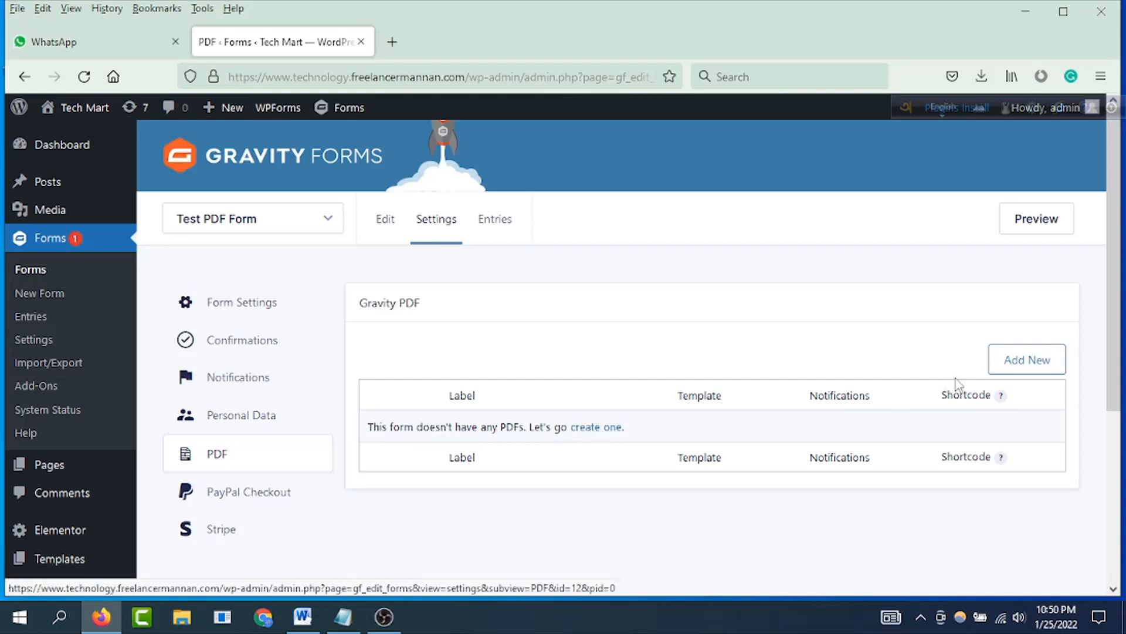
pyautogui.click(601, 428)
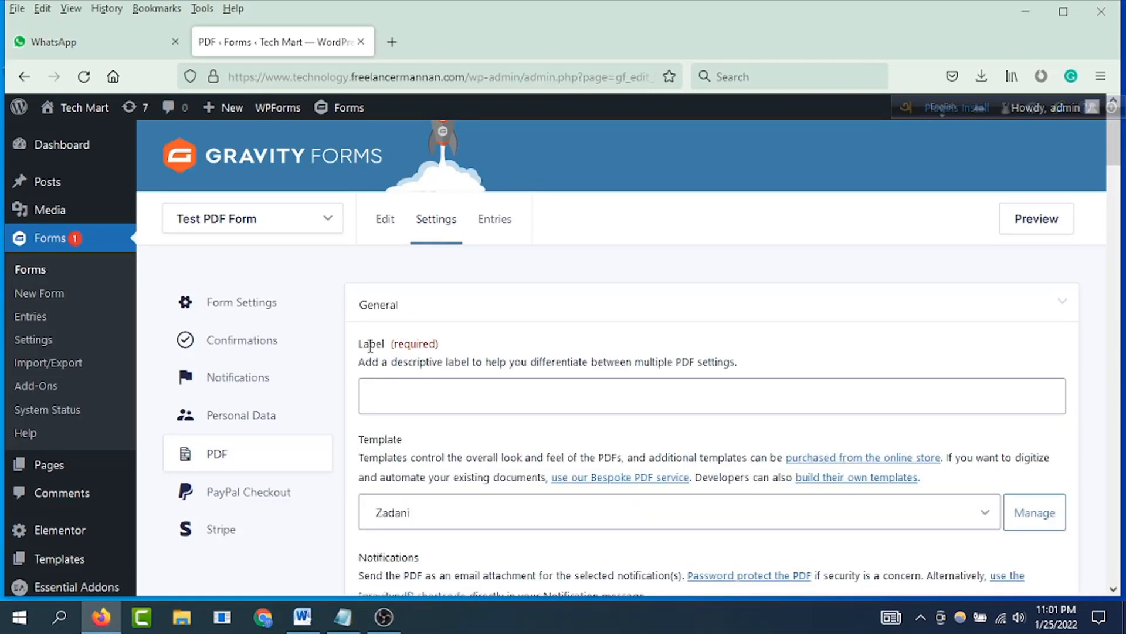
# Step: Look through the new PDF's General settings, including template, notifications, filename and conditional logic
pyautogui.scroll(-2, 417, 367)
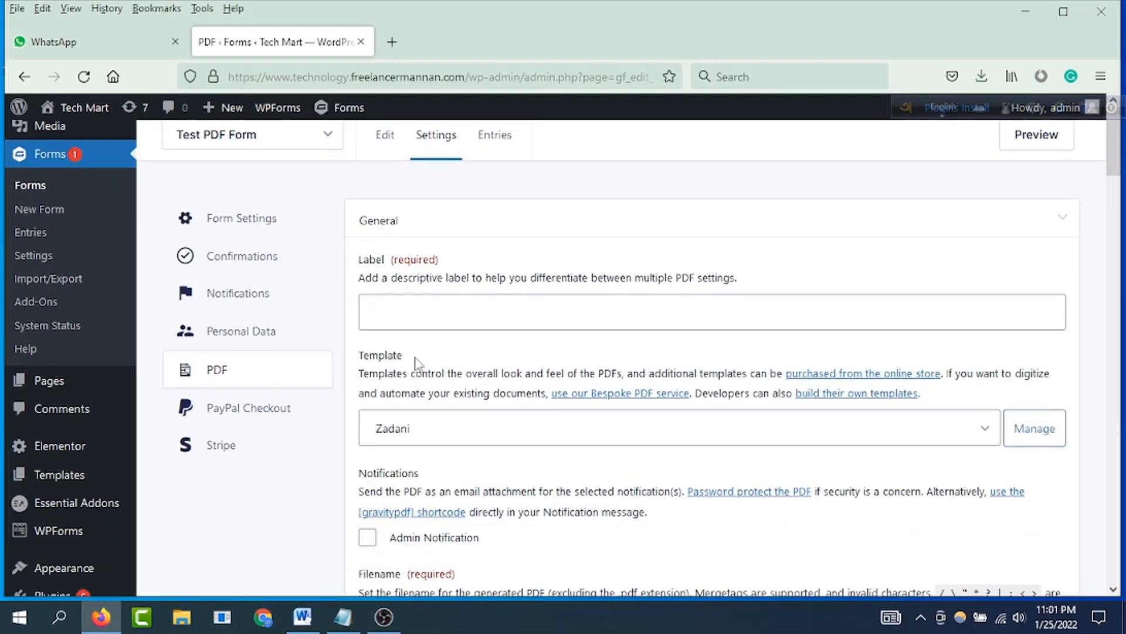
pyautogui.scroll(-2, 417, 362)
pyautogui.scroll(-4, 469, 355)
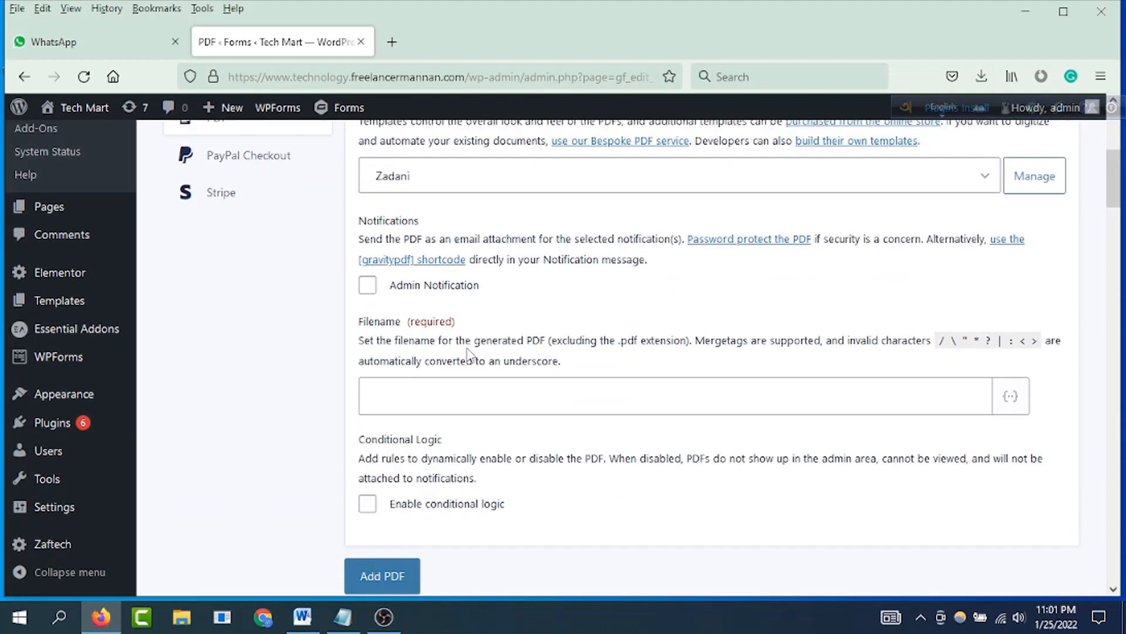
pyautogui.scroll(-2, 462, 346)
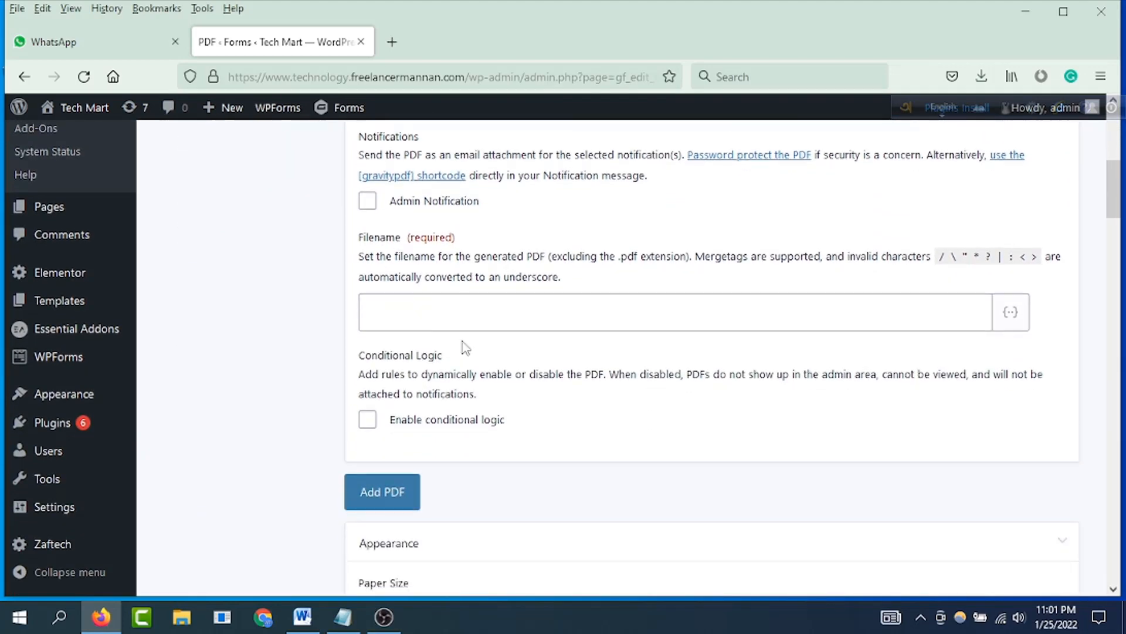
pyautogui.scroll(-6, 473, 348)
pyautogui.scroll(8, 484, 350)
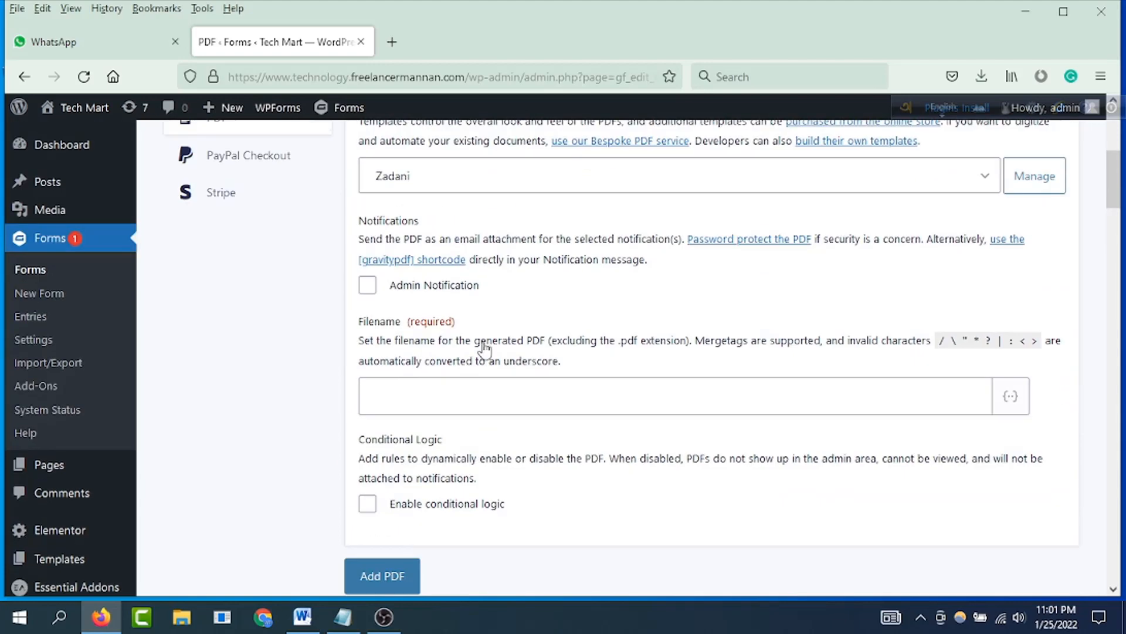
pyautogui.scroll(6, 484, 349)
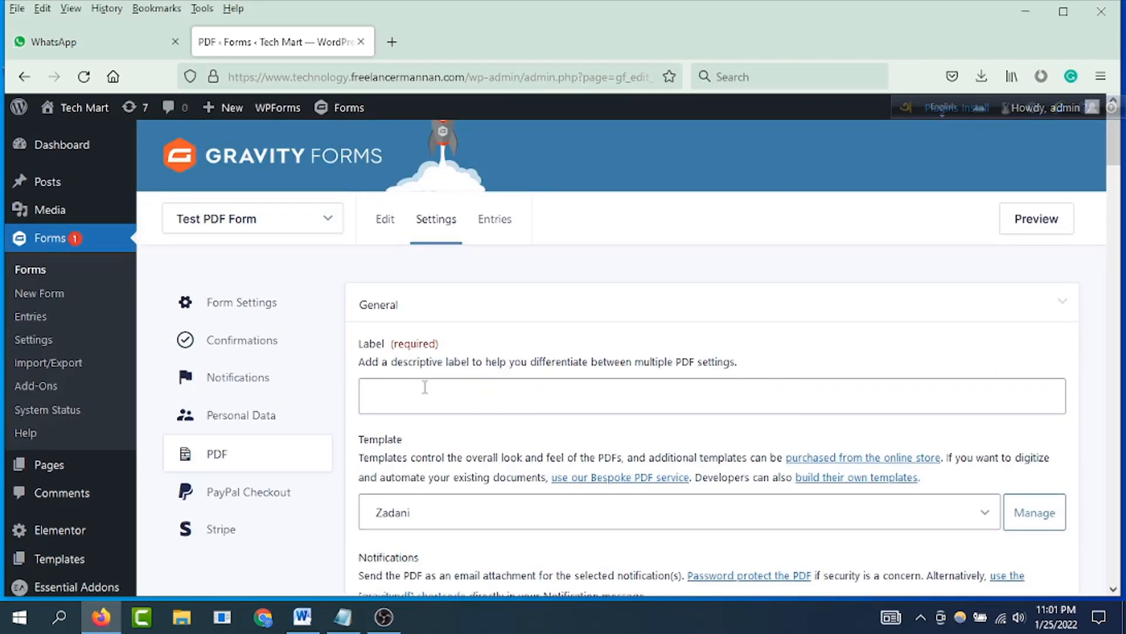
# Step: Label the PDF "Test PDF Form" and choose the Focus Gravity template
pyautogui.click(425, 388)
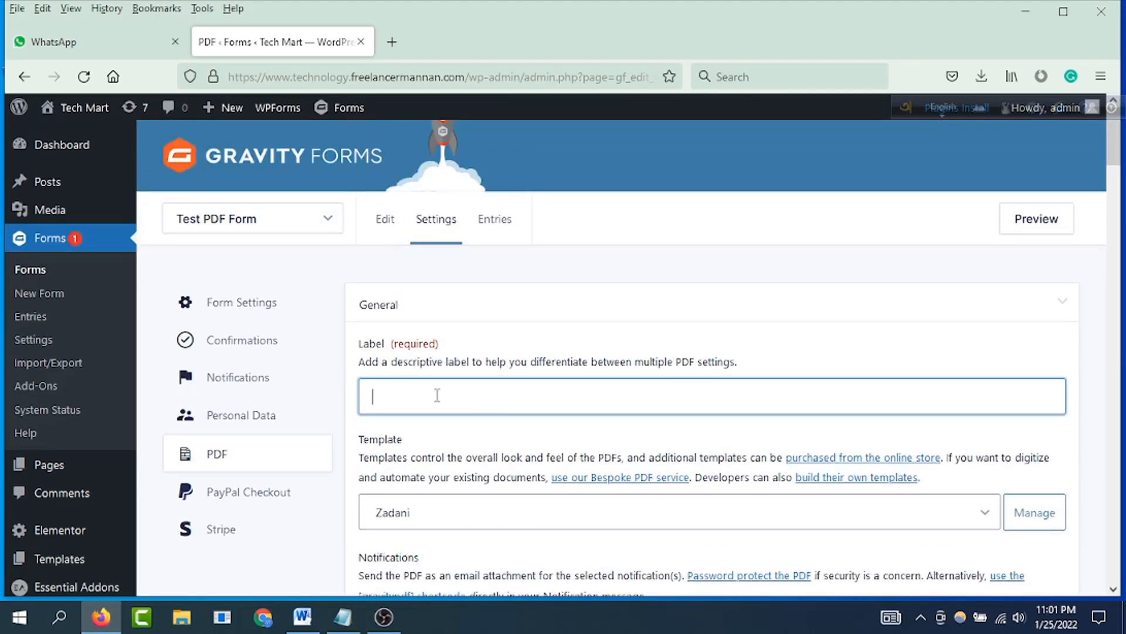
pyautogui.write('Test PD')
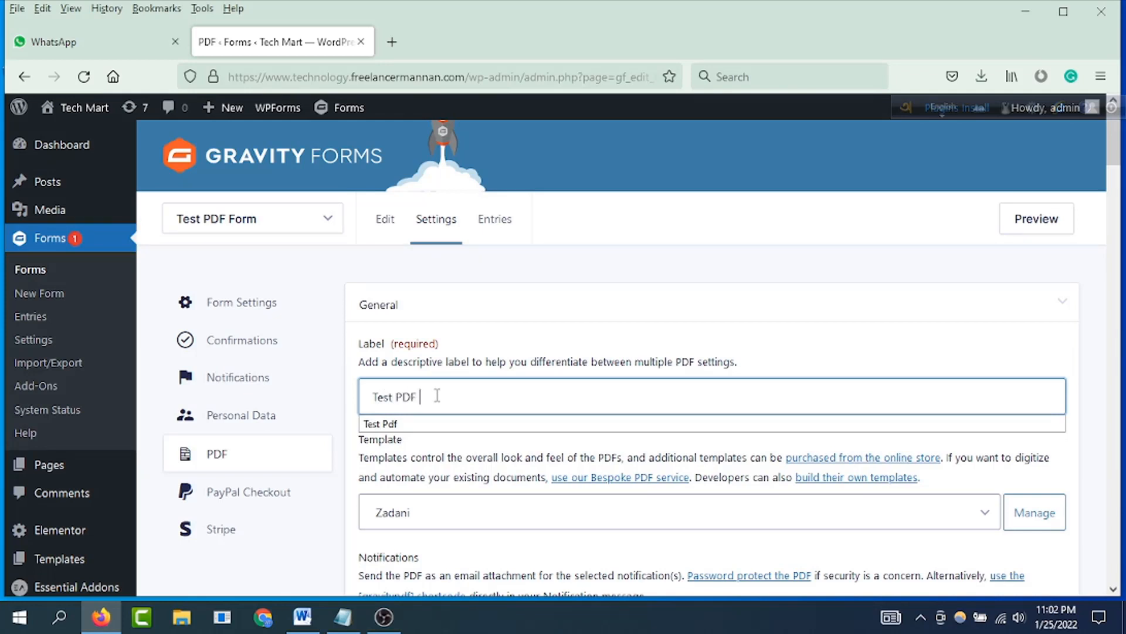
pyautogui.write('Form')
pyautogui.scroll(-4, 437, 394)
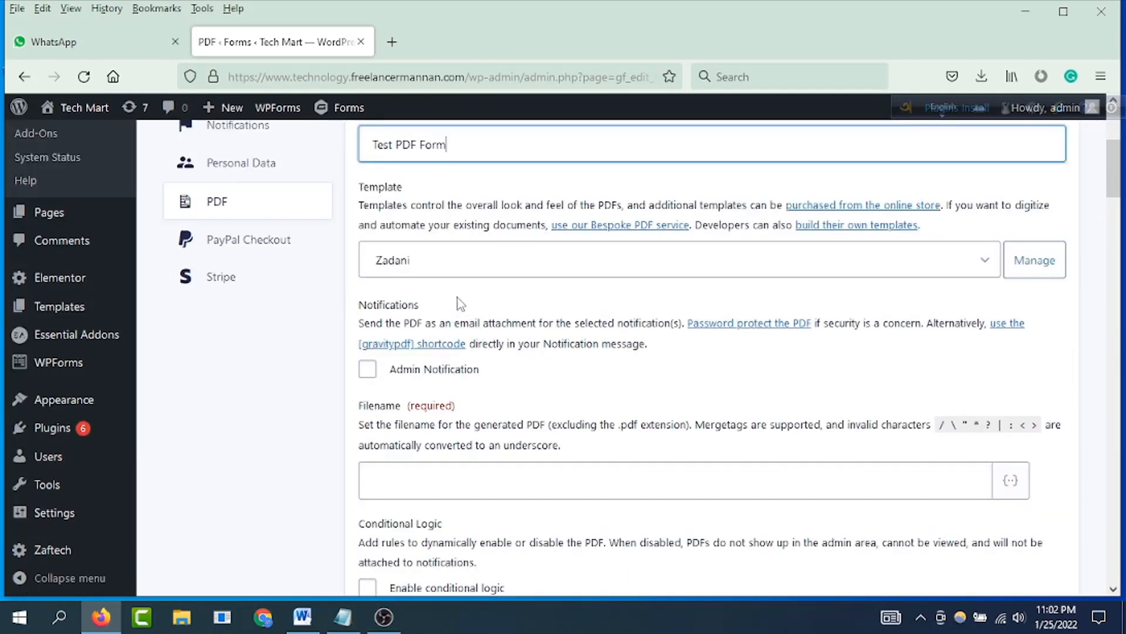
pyautogui.click(986, 264)
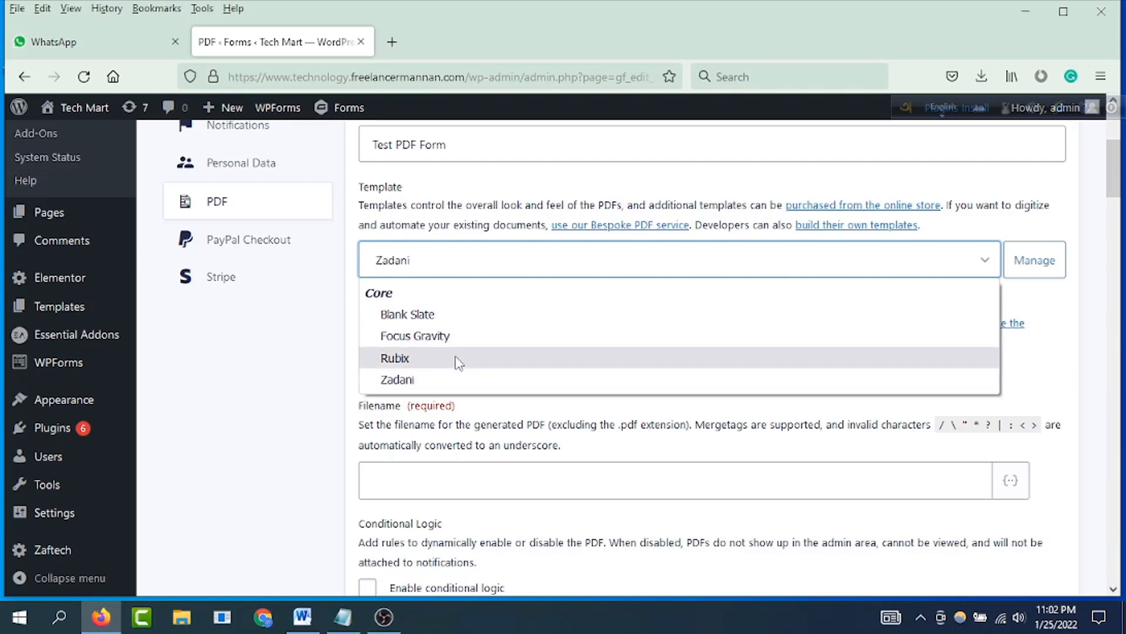
pyautogui.click(435, 339)
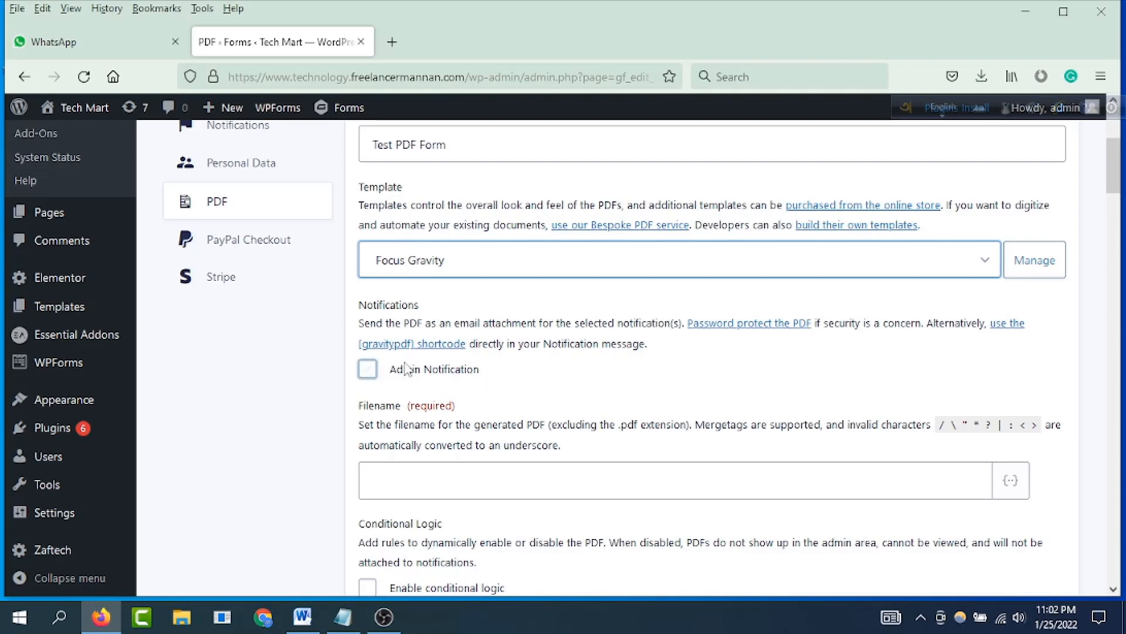
# Step: Attach the PDF to the Admin Notification and set its filename to "Test PDF"
pyautogui.click(367, 371)
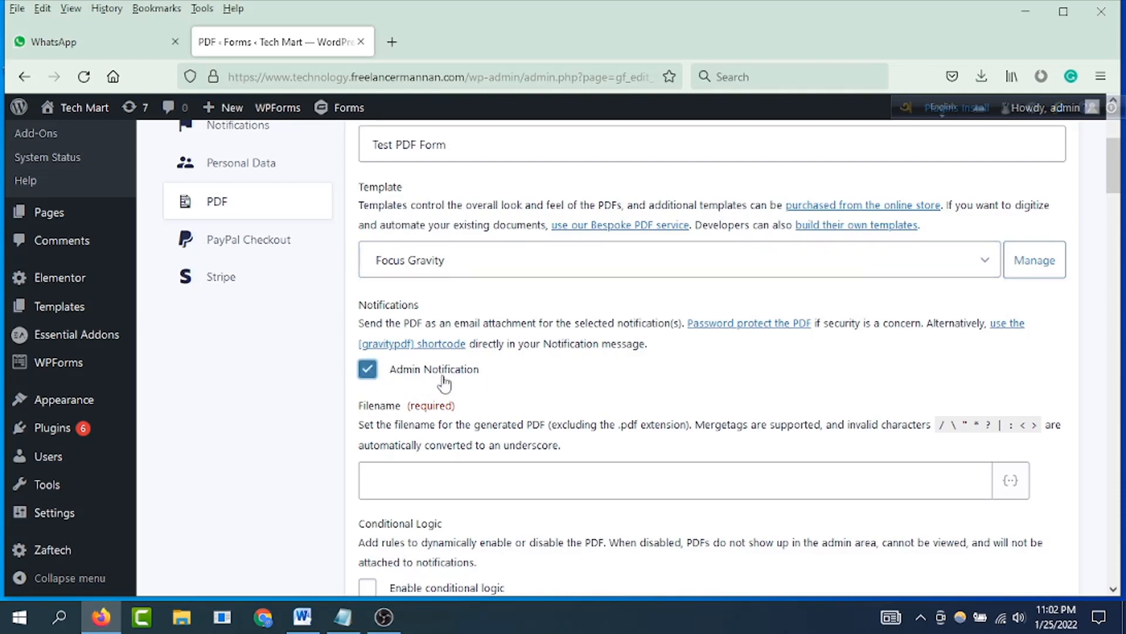
pyautogui.scroll(-2, 482, 378)
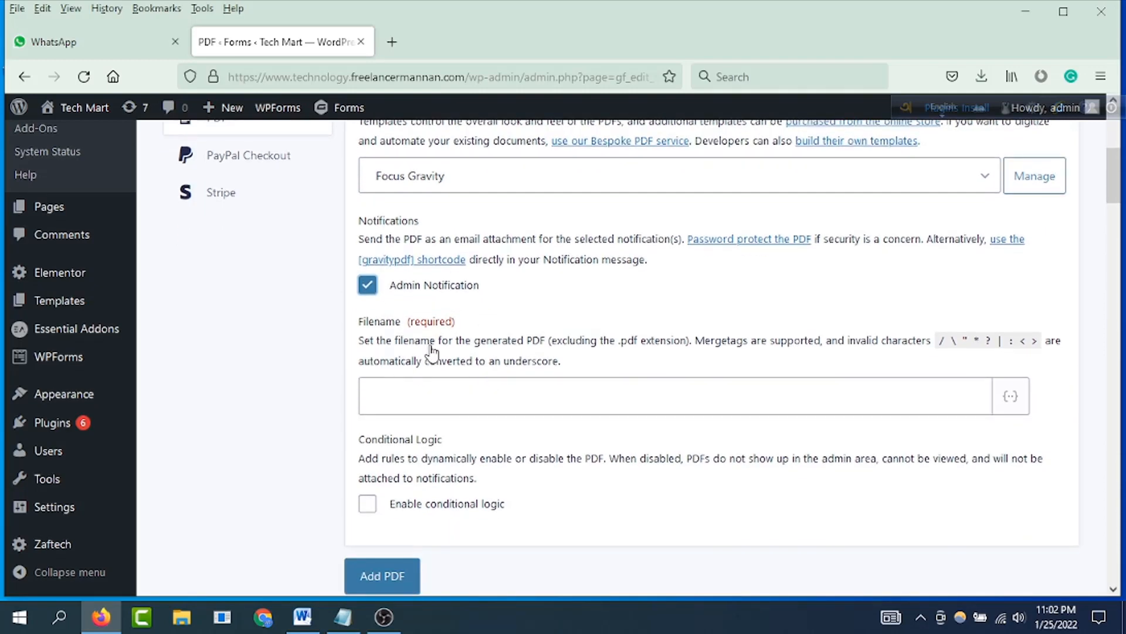
pyautogui.click(408, 395)
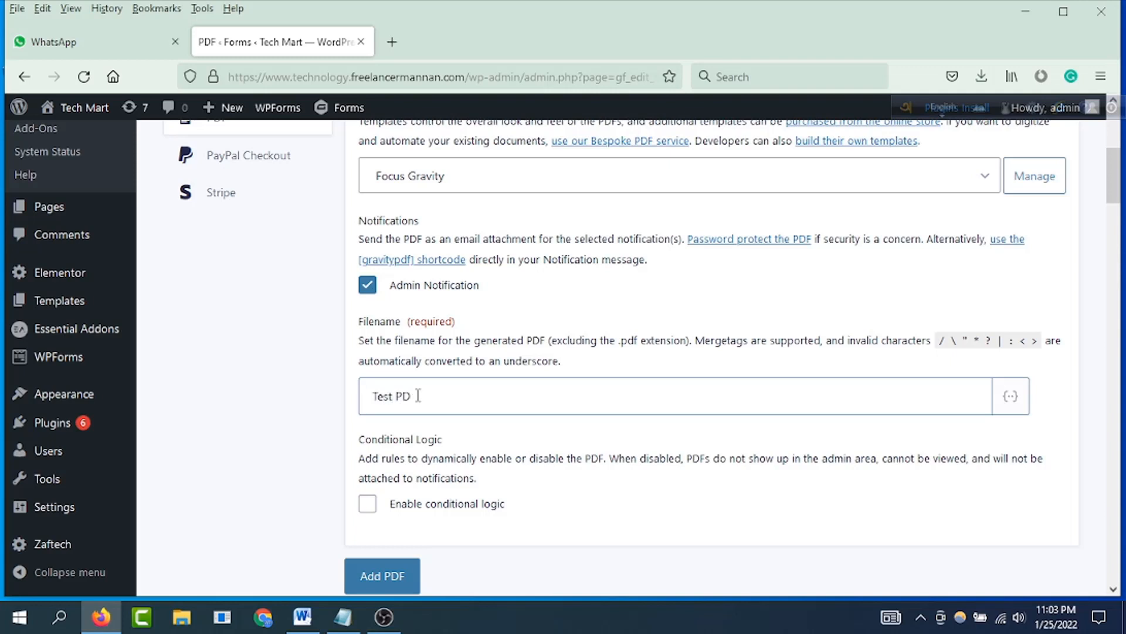
pyautogui.write('F')
# Step: Check the completed General settings and add the PDF to the form
pyautogui.scroll(-3, 418, 395)
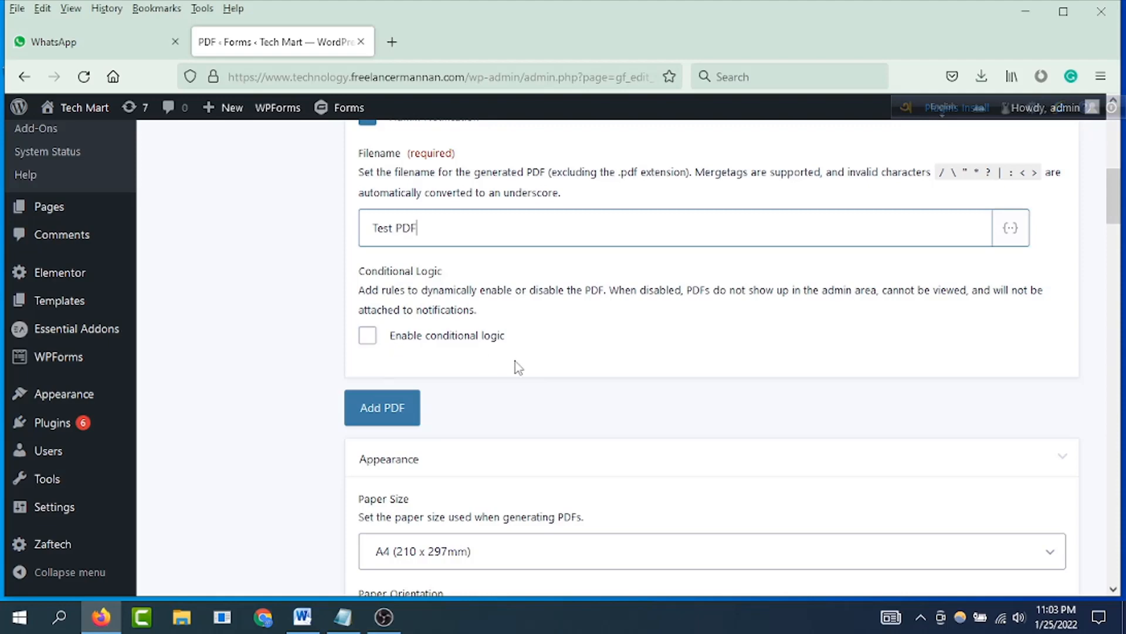
pyautogui.scroll(7, 515, 361)
pyautogui.scroll(-8, 528, 328)
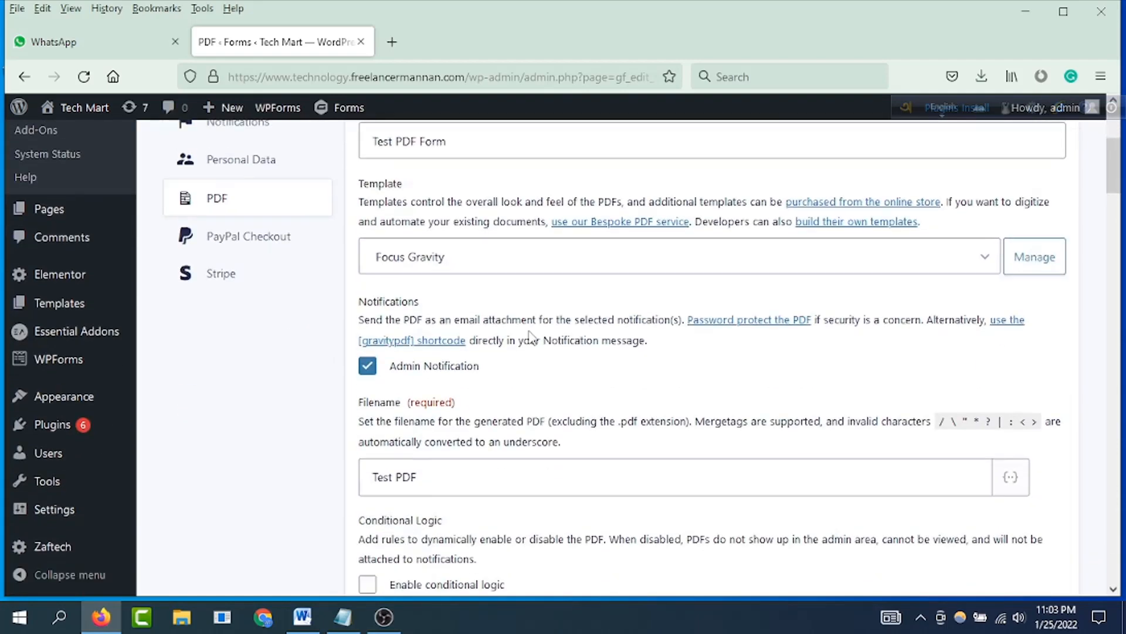
pyautogui.scroll(-4, 531, 335)
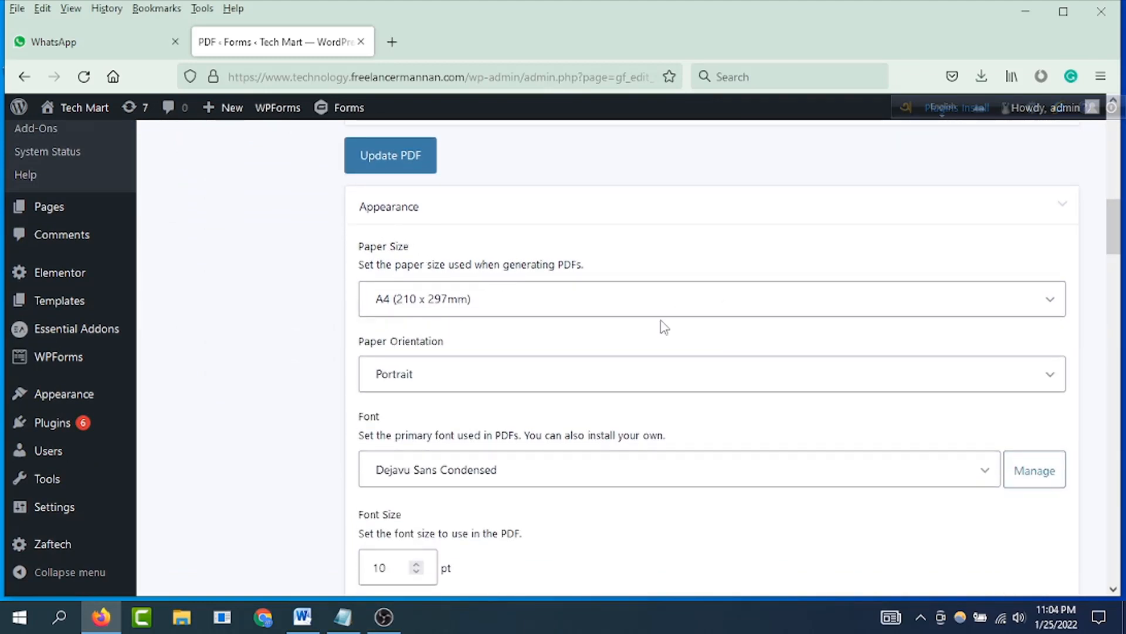
# Step: Choose A4 (210 x 297mm) as the paper size and Portrait as the paper orientation
pyautogui.click(1050, 302)
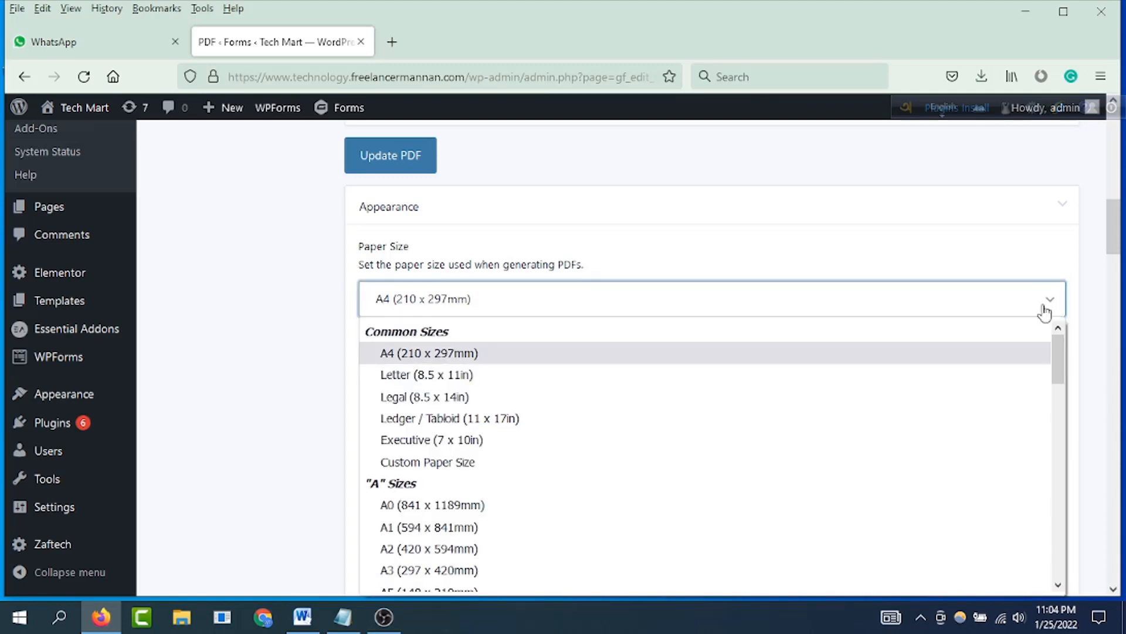
pyautogui.click(477, 353)
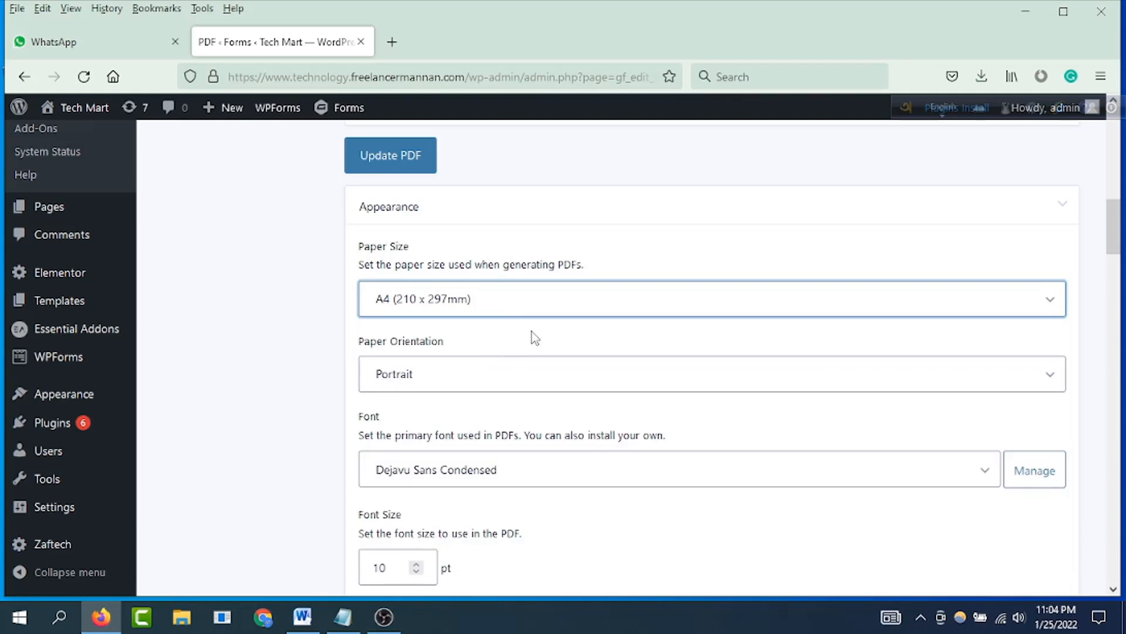
pyautogui.scroll(-3, 454, 319)
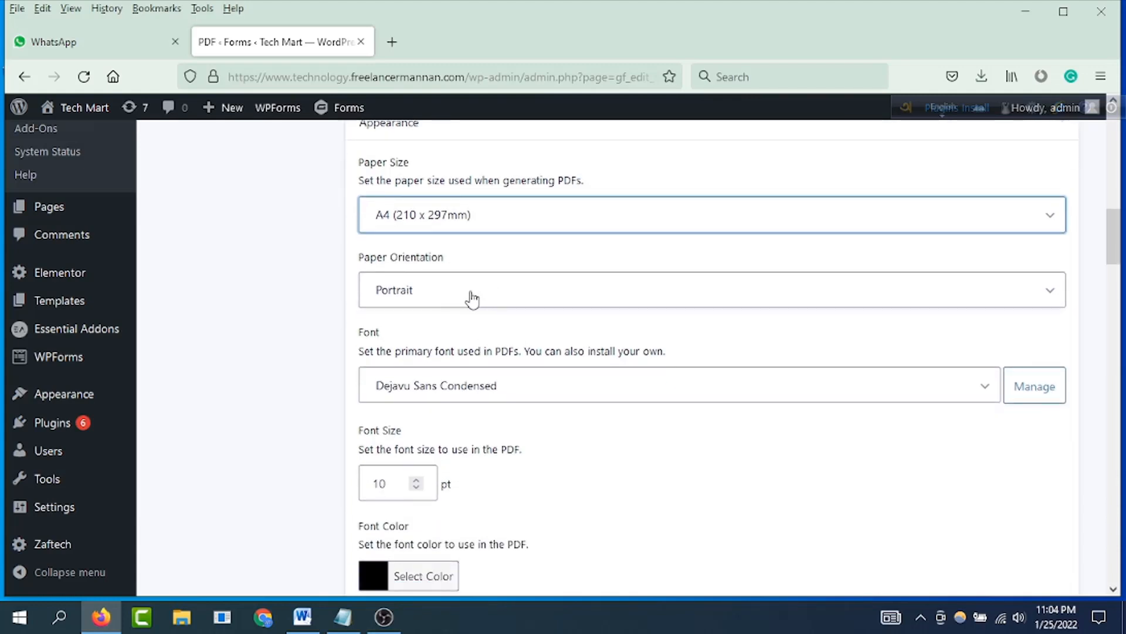
pyautogui.click(526, 299)
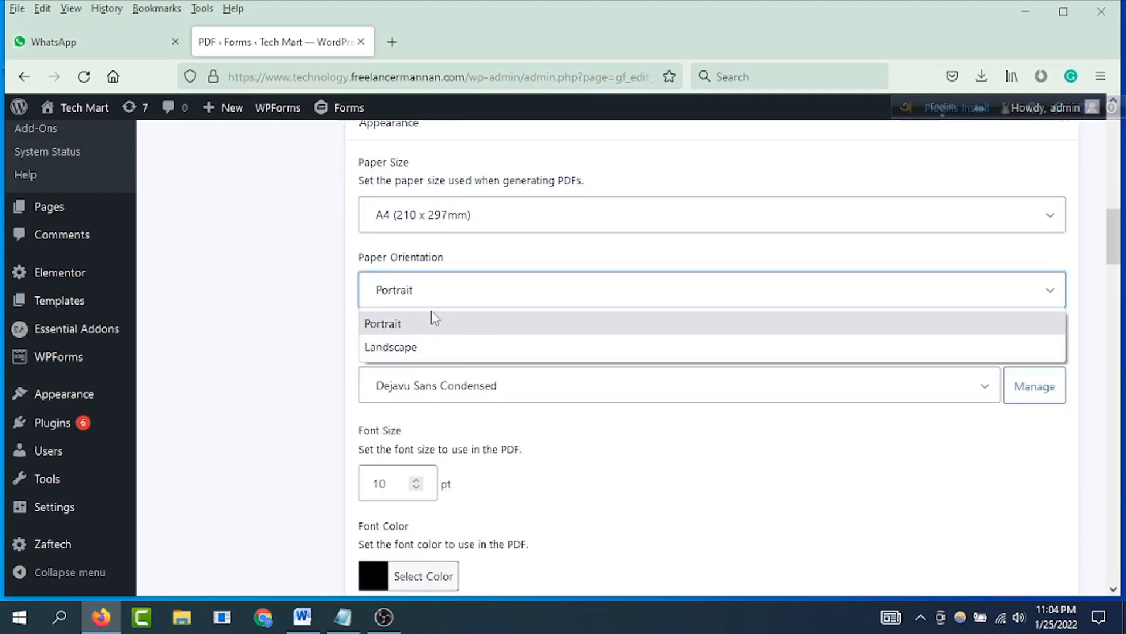
pyautogui.click(417, 324)
# Step: Browse the fonts available for the PDF without choosing another one
pyautogui.scroll(-5, 536, 336)
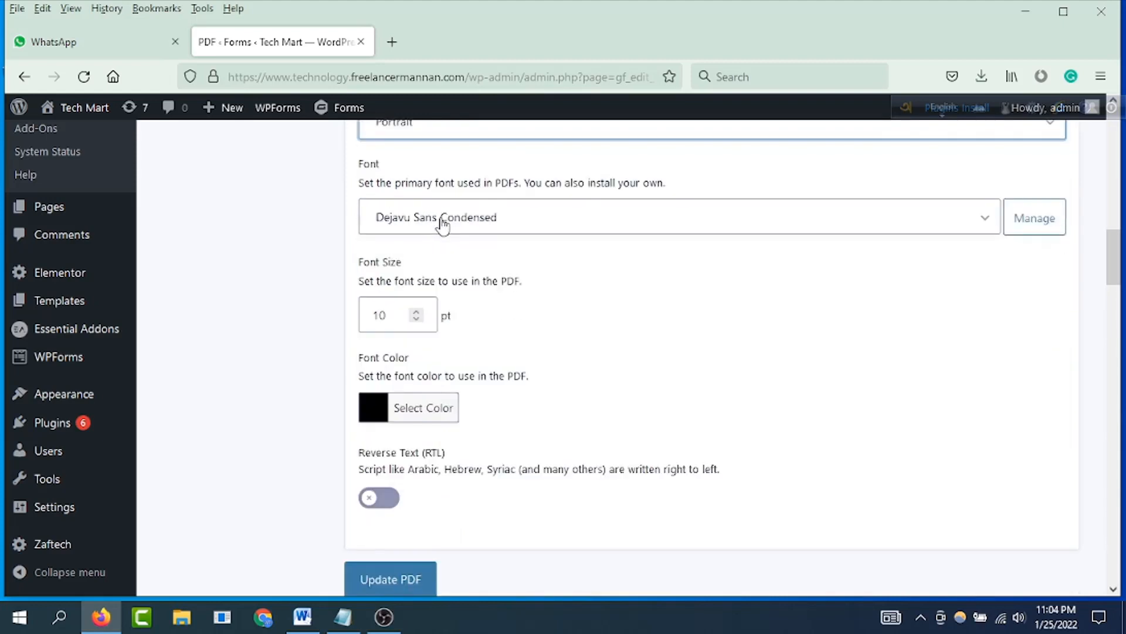
pyautogui.click(985, 220)
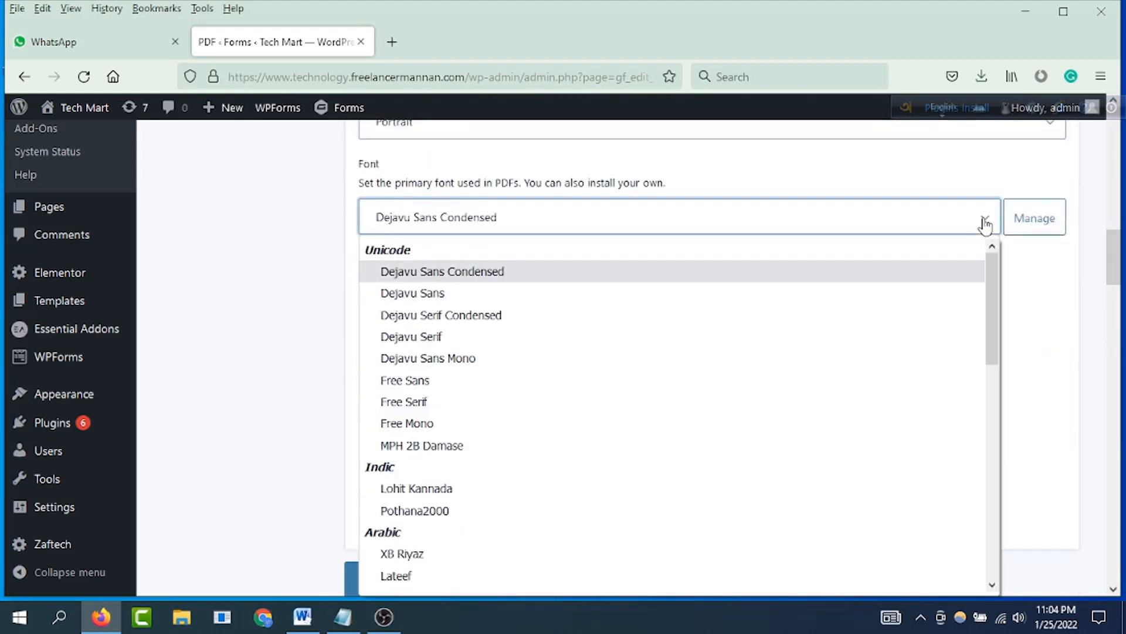
pyautogui.scroll(-4, 618, 427)
pyautogui.scroll(-5, 619, 427)
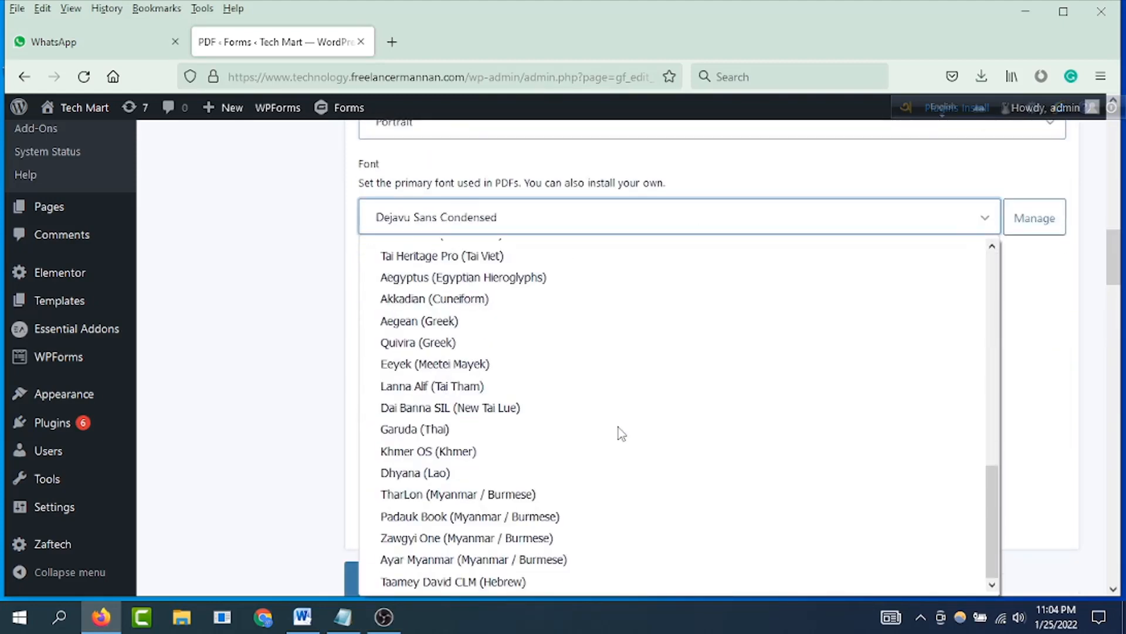
pyautogui.scroll(10, 630, 426)
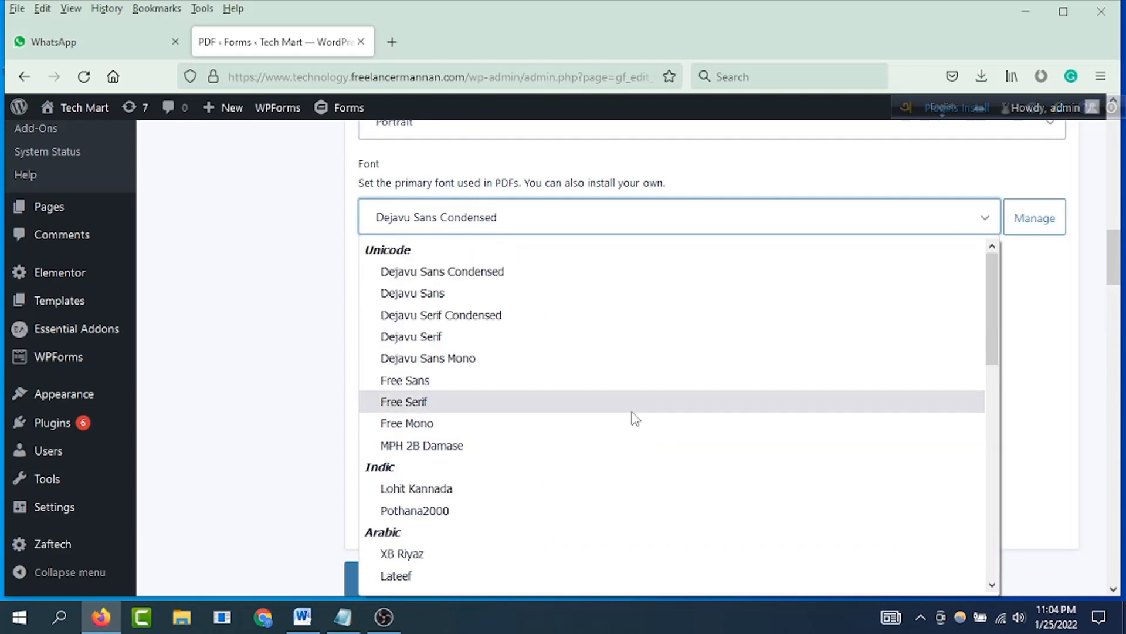
pyautogui.click(292, 275)
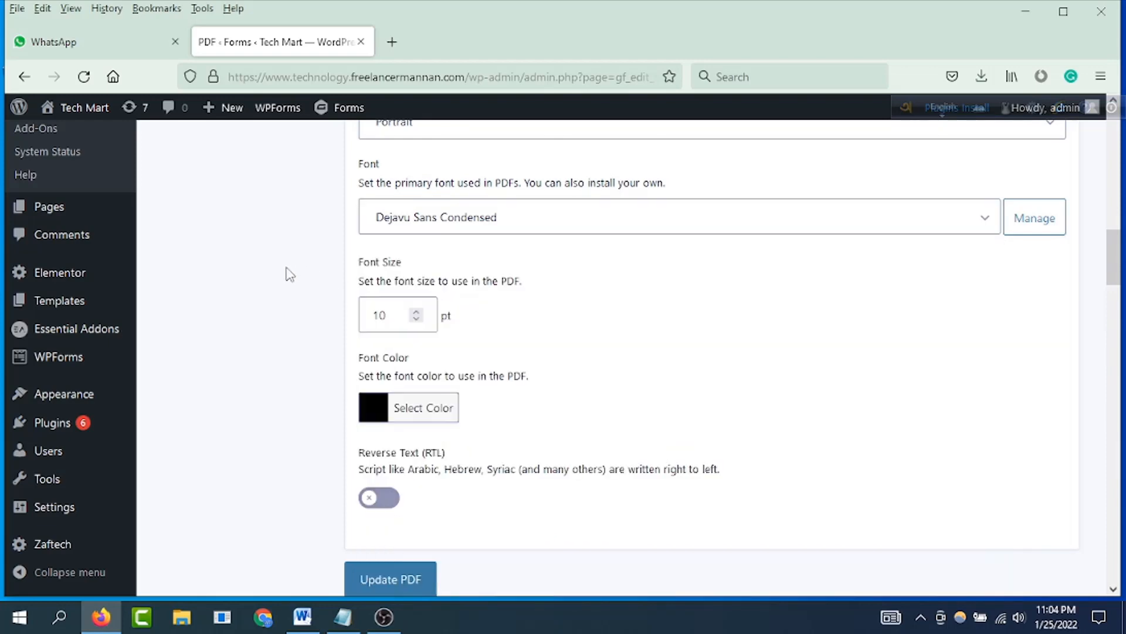
# Step: Review the saved PDF's label, template, notification, filename and conditional logic settings
pyautogui.scroll(12, 528, 323)
pyautogui.scroll(3, 561, 330)
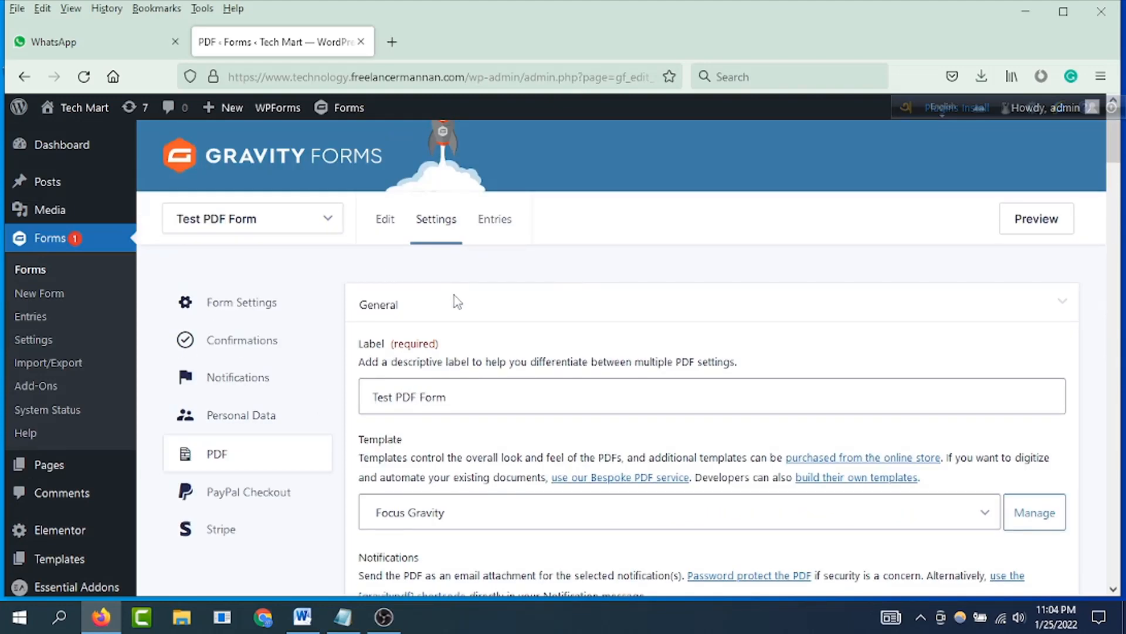
pyautogui.scroll(-8, 455, 294)
pyautogui.scroll(8, 463, 290)
pyautogui.scroll(-7, 474, 283)
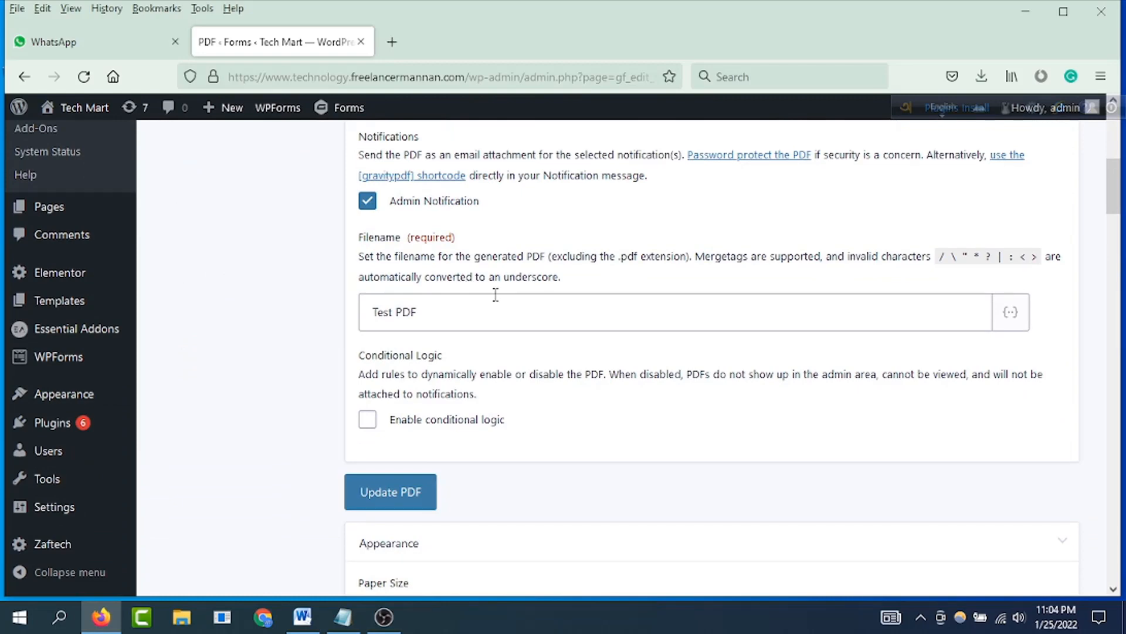
pyautogui.scroll(-3, 500, 304)
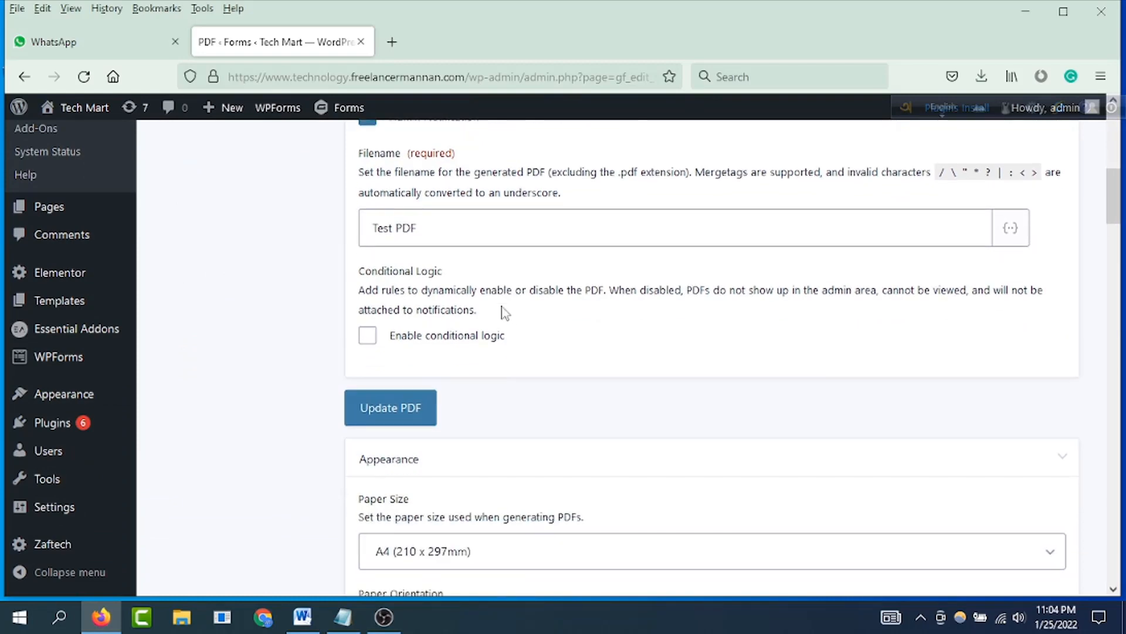
pyautogui.scroll(10, 578, 326)
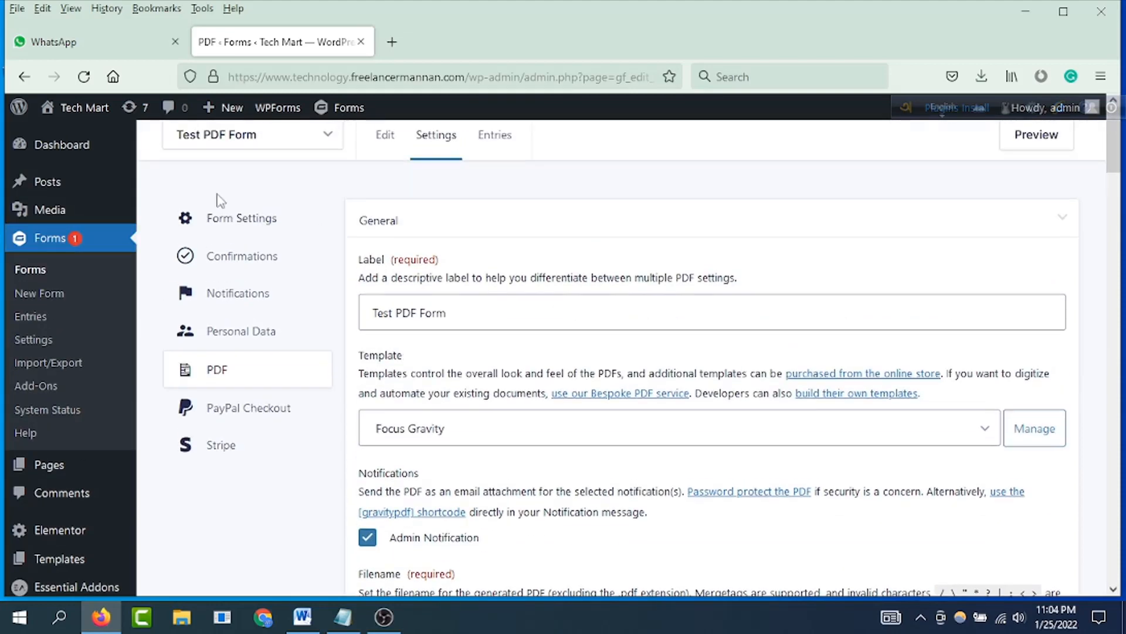
# Step: Set the PDF's font size to 14 pt
pyautogui.scroll(-10, 611, 385)
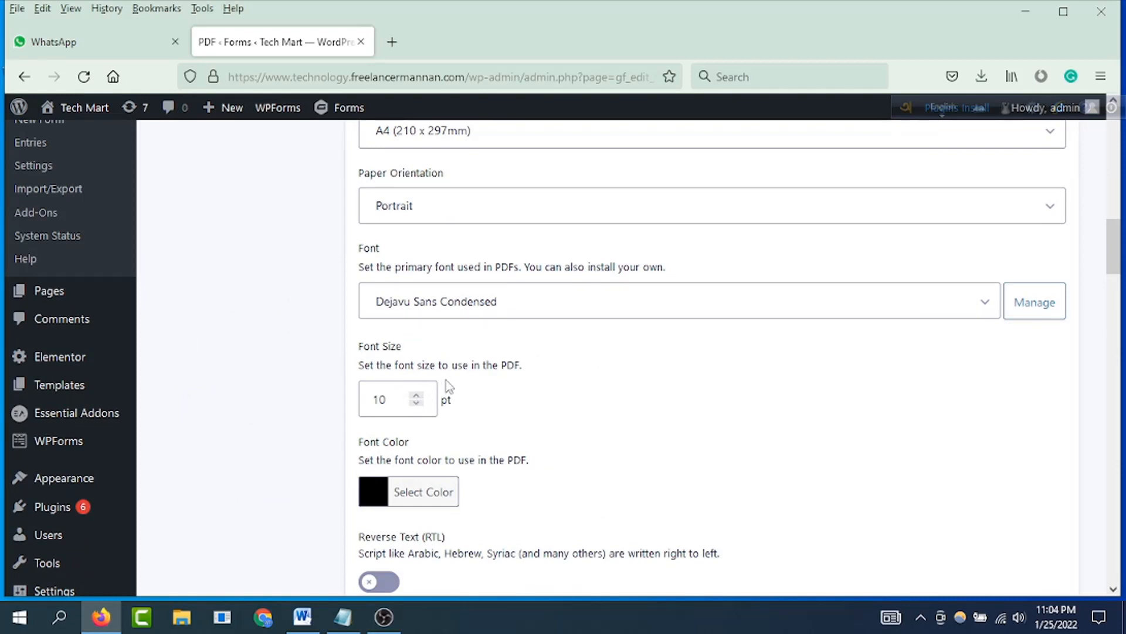
pyautogui.click(416, 396)
pyautogui.scroll(-2, 537, 423)
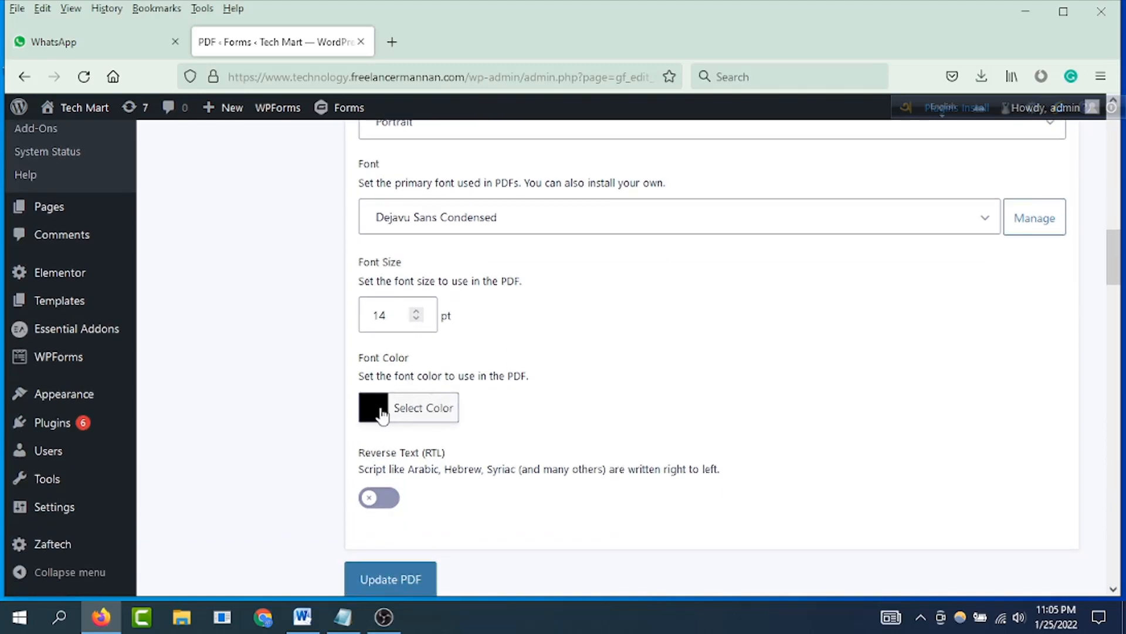
# Step: Inspect the font color picker, close it without picking a color, and view the template color settings
pyautogui.click(428, 411)
pyautogui.click(553, 349)
pyautogui.scroll(-5, 553, 352)
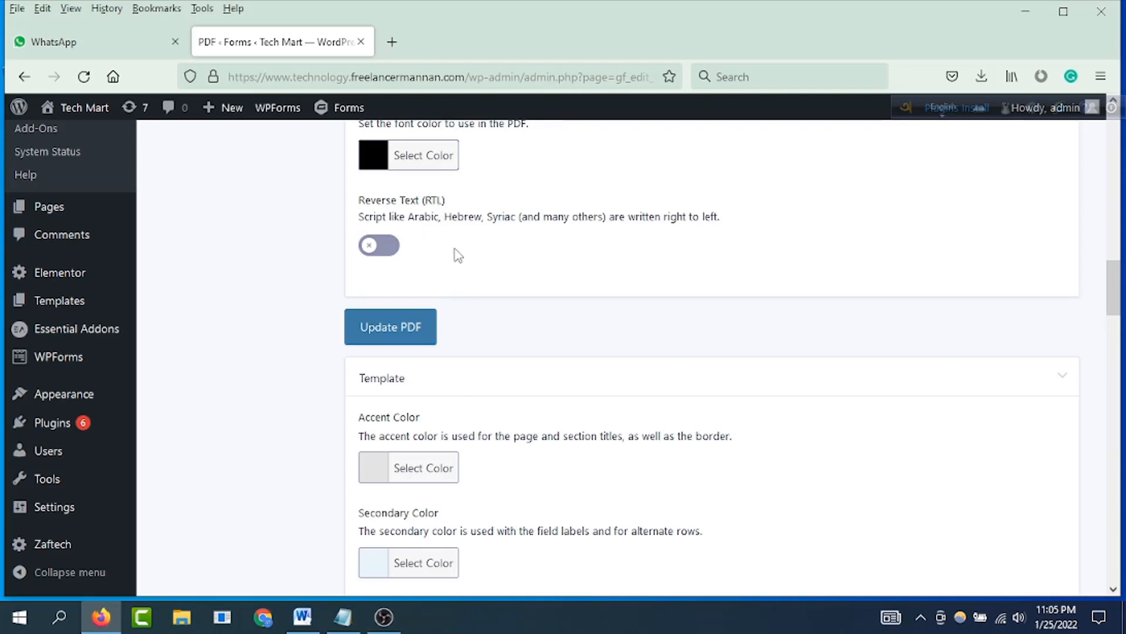
# Step: Save the PDF settings with the right-to-left text option turned off
pyautogui.click(389, 245)
pyautogui.click(368, 247)
pyautogui.scroll(-1, 473, 277)
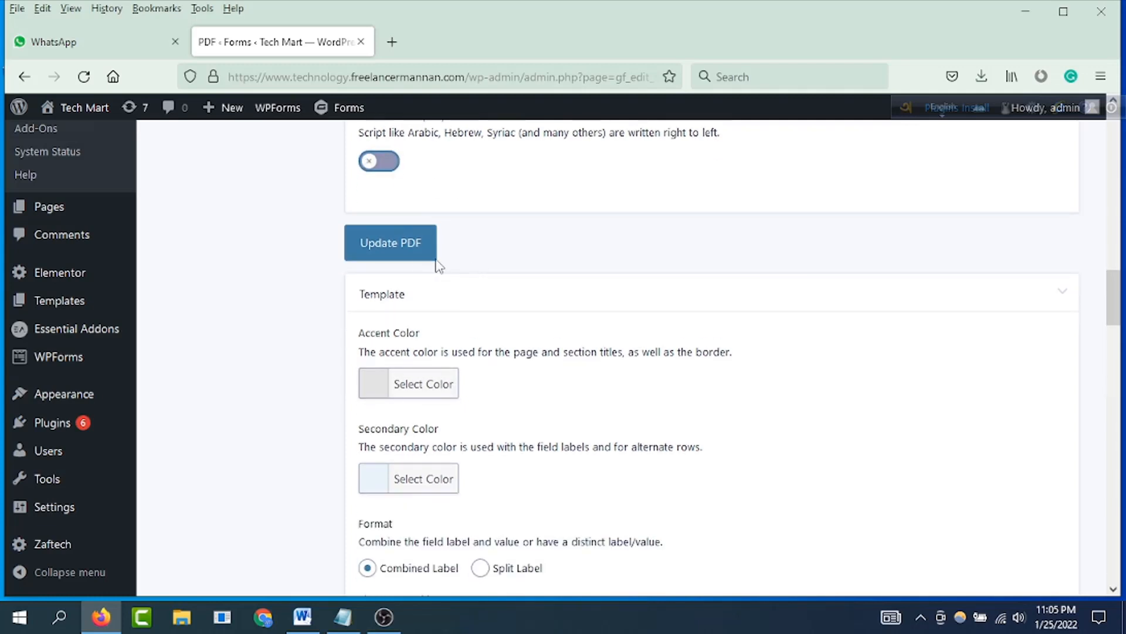
pyautogui.click(397, 252)
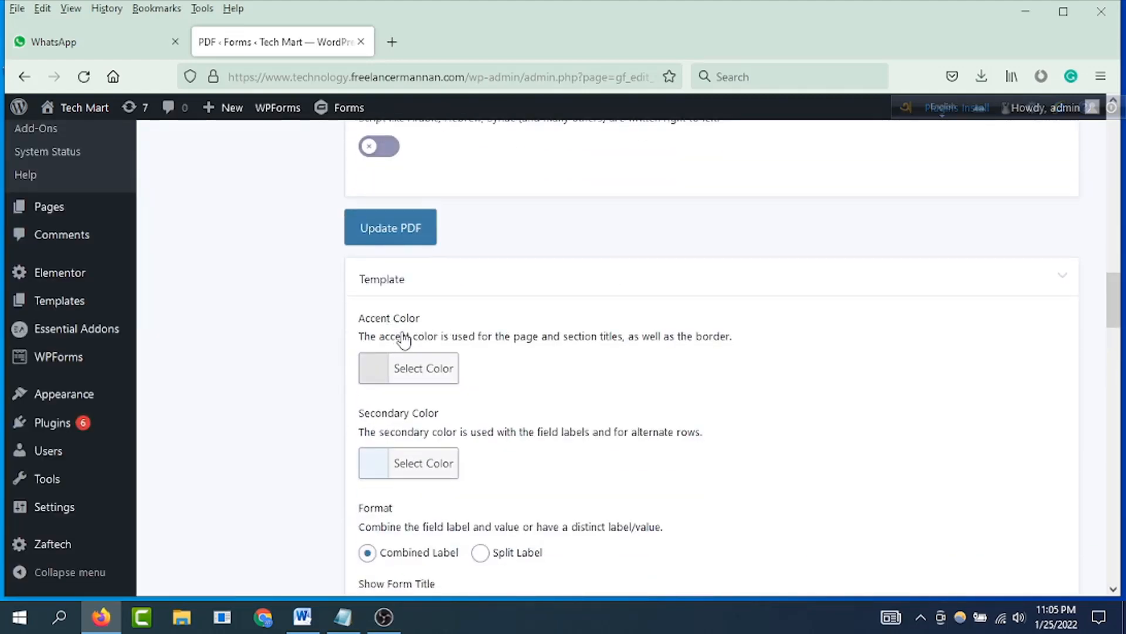
# Step: Inspect the color pickers for the template's accent and secondary colors without choosing another color
pyautogui.click(441, 384)
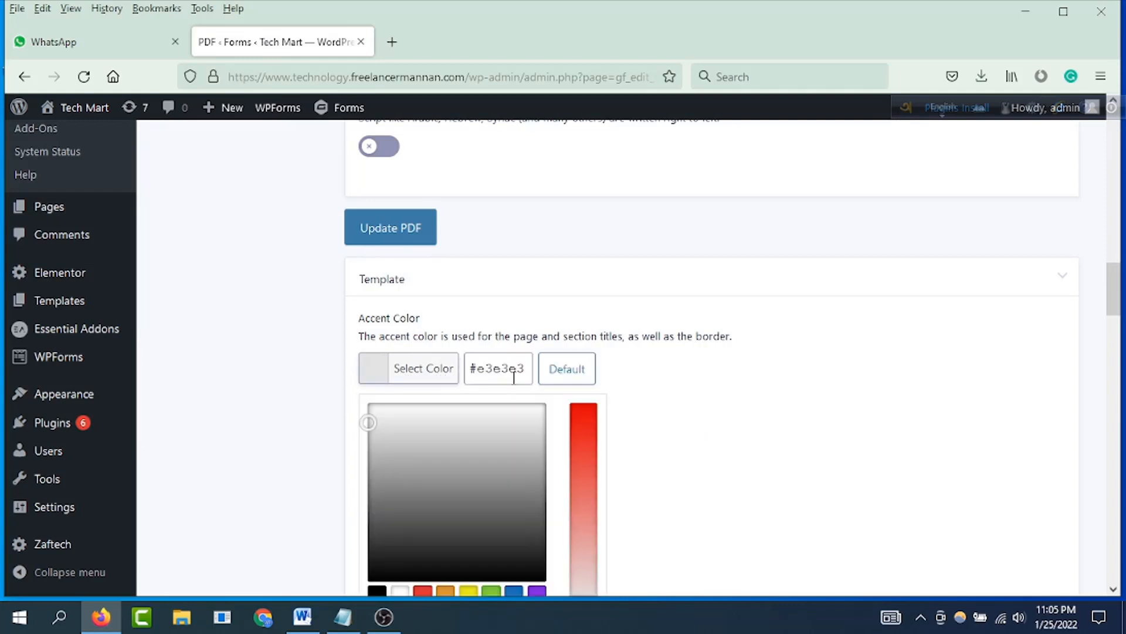
pyautogui.click(698, 415)
pyautogui.scroll(-1, 562, 409)
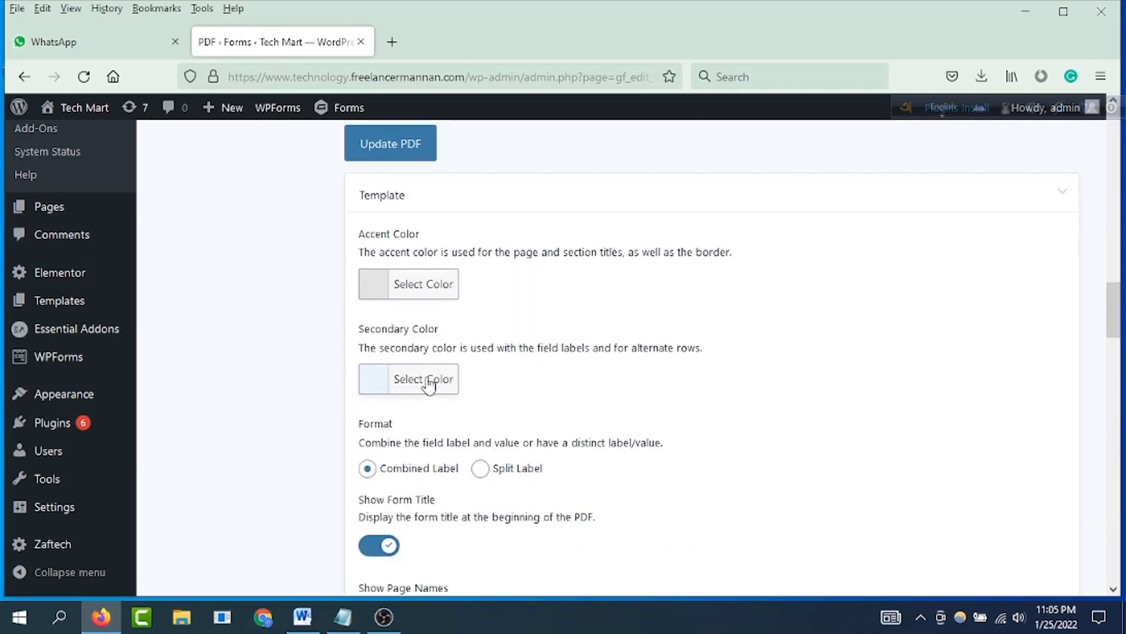
pyautogui.click(454, 380)
pyautogui.click(832, 417)
# Step: Review the template's display options, background, header and footer settings, and the PDF's advanced settings
pyautogui.scroll(-10, 621, 411)
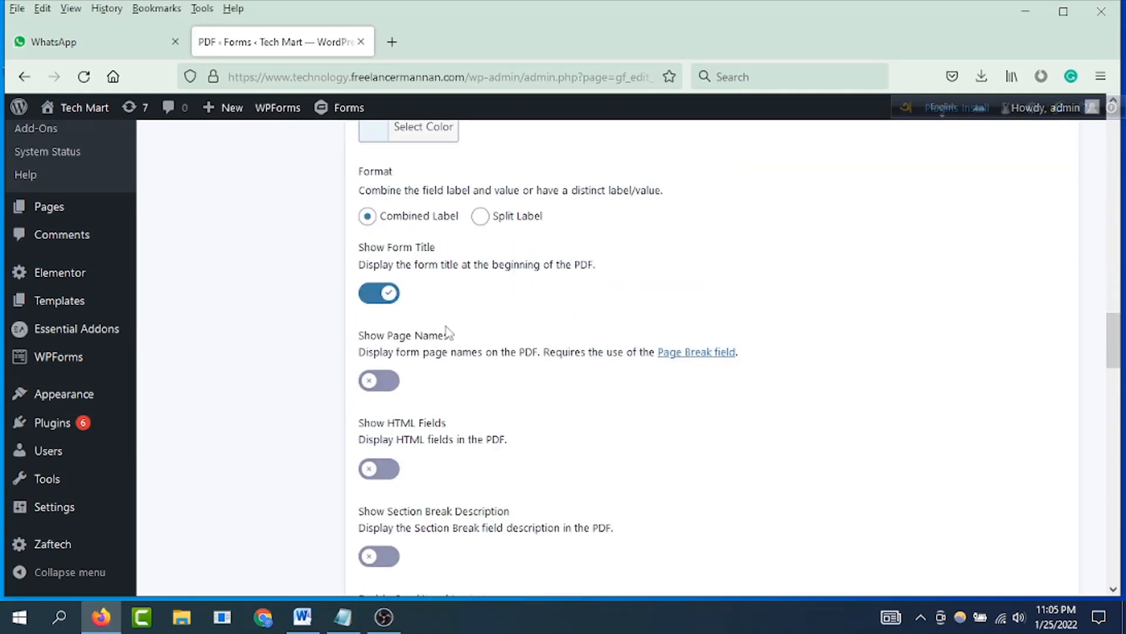
pyautogui.scroll(-15, 450, 333)
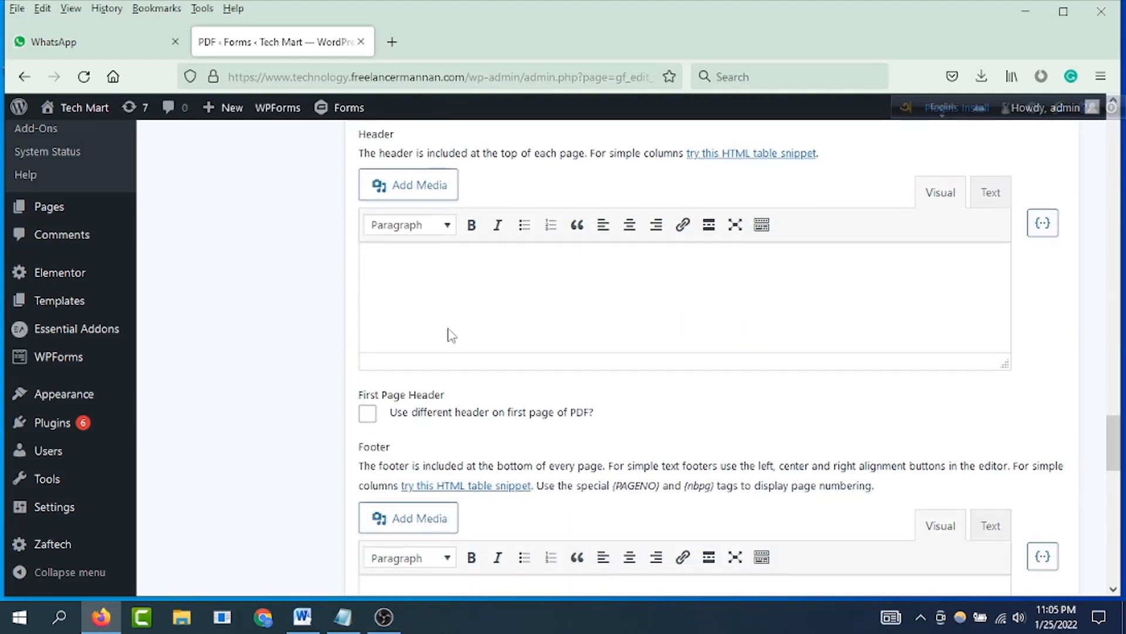
pyautogui.scroll(-8, 451, 338)
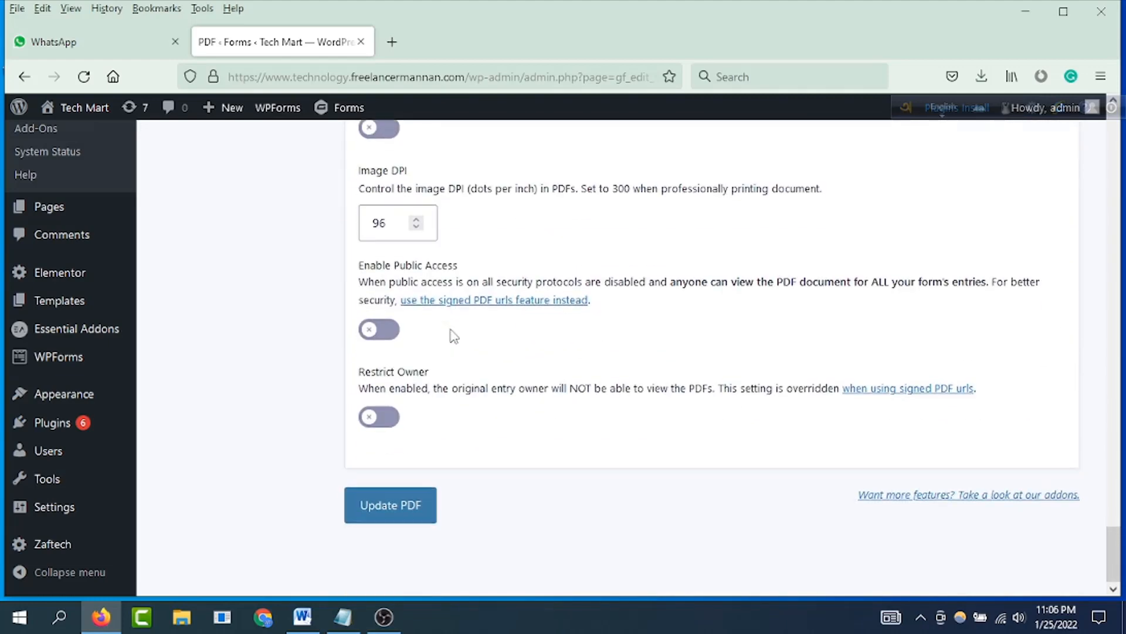
pyautogui.scroll(15, 451, 338)
pyautogui.scroll(3, 452, 337)
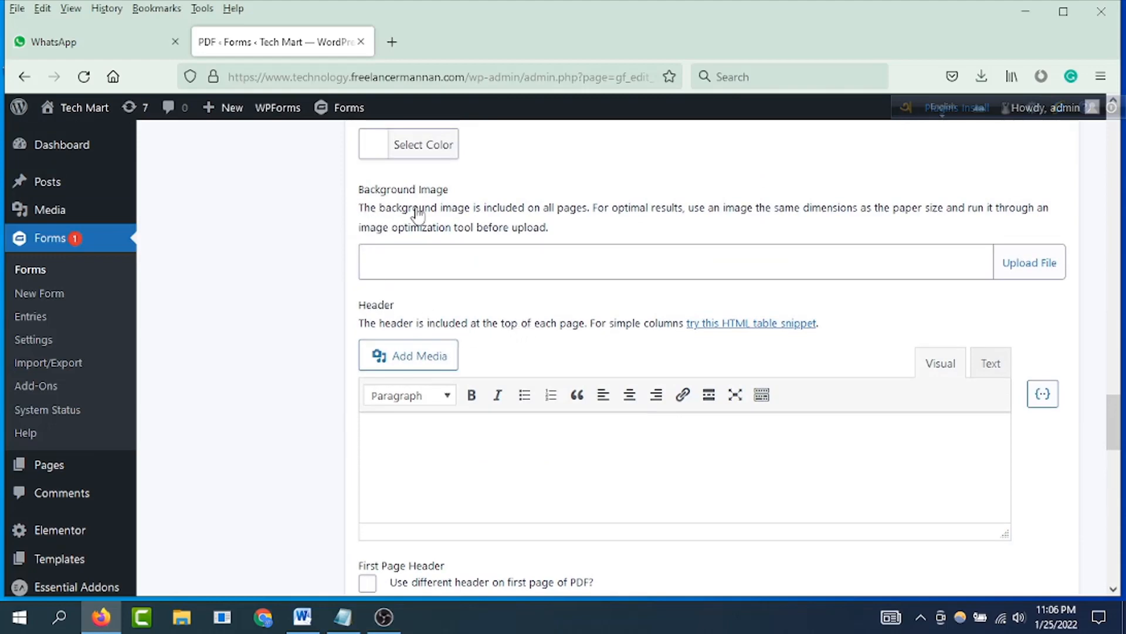
pyautogui.scroll(4, 458, 289)
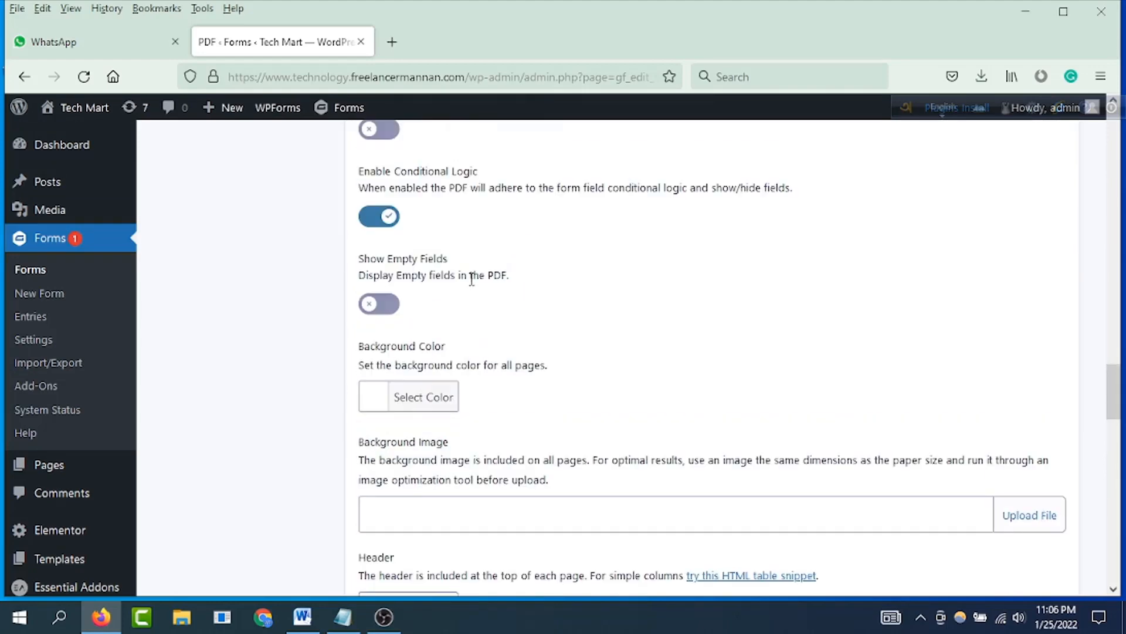
# Step: Enter "Welcome to the gravity pdf form" as the PDF header and make it bold and italic
pyautogui.scroll(-6, 473, 277)
pyautogui.scroll(-2, 472, 343)
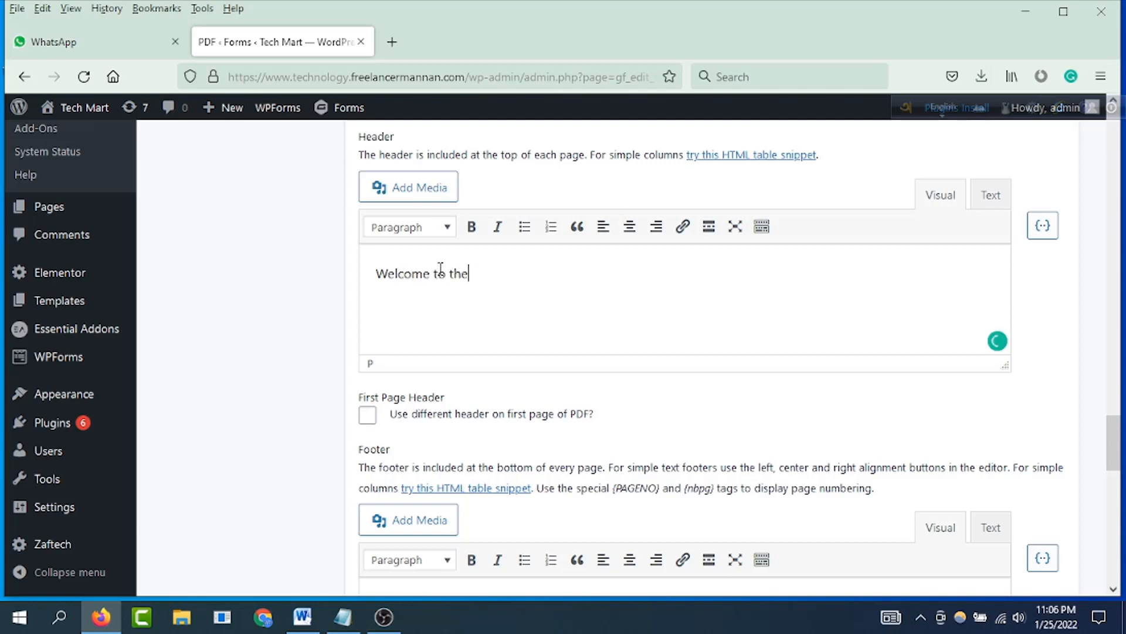
pyautogui.write('ity pdf form')
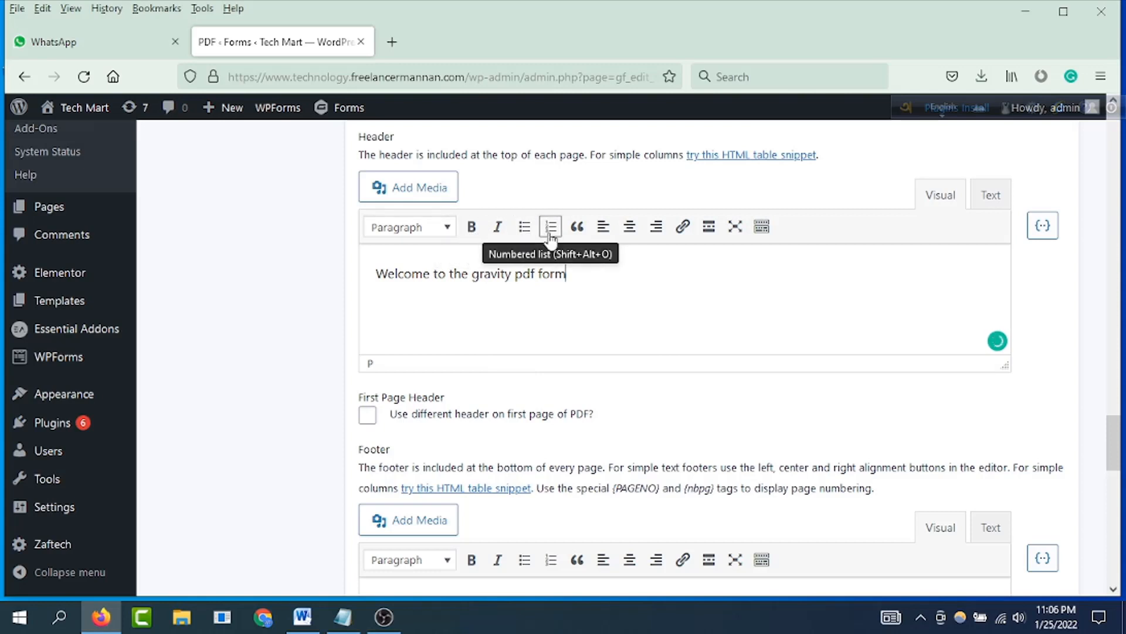
pyautogui.hotkey('ctrl', 'a')
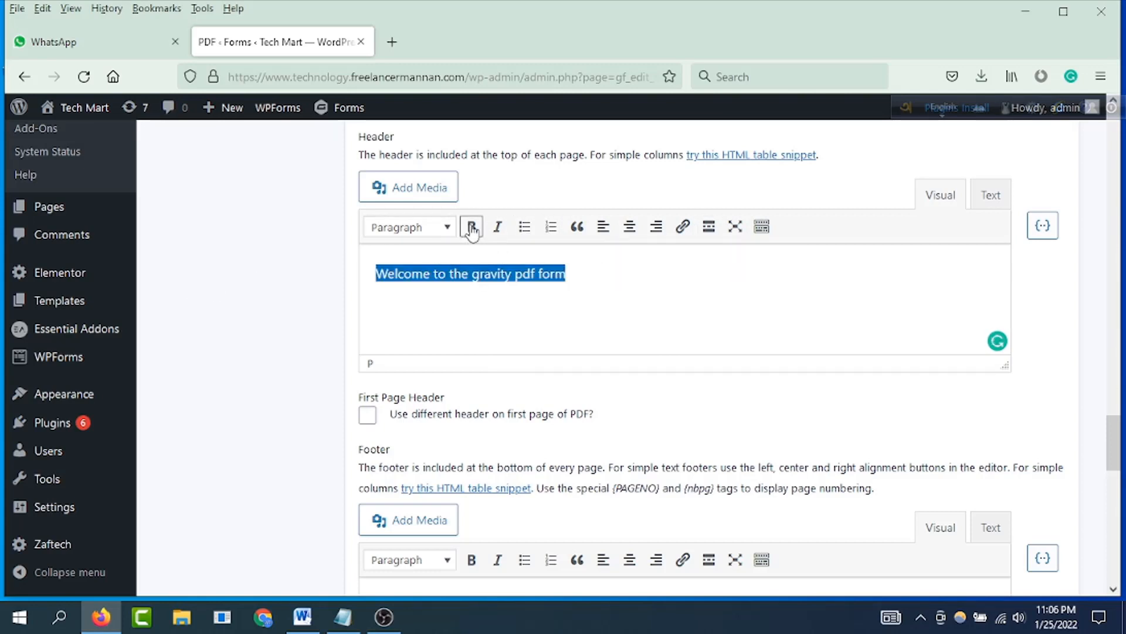
pyautogui.click(471, 227)
pyautogui.click(498, 226)
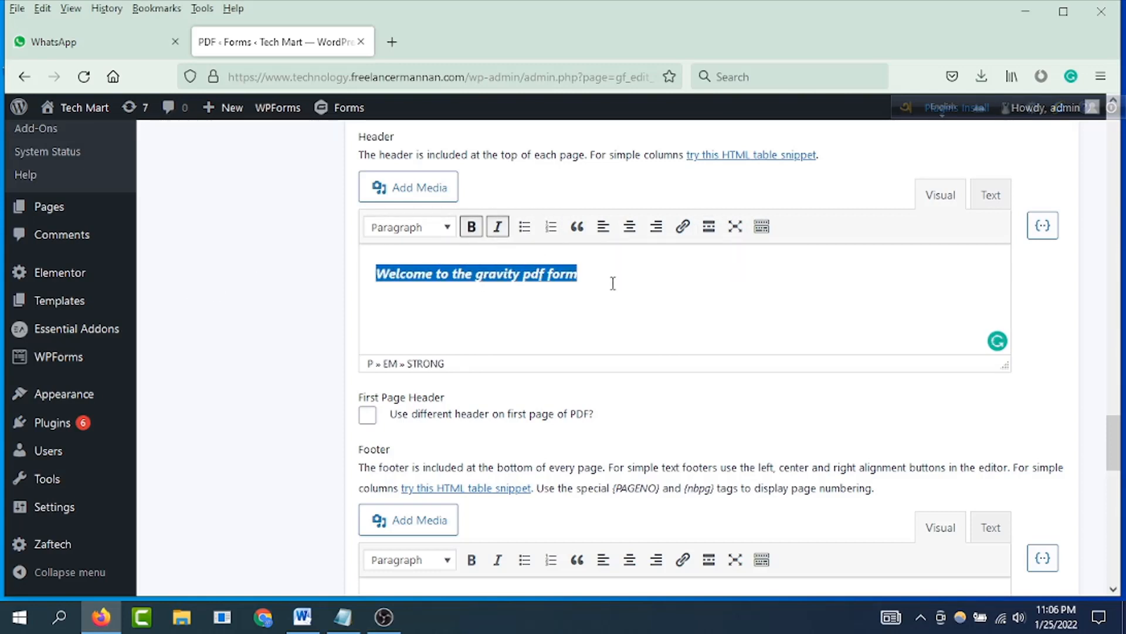
pyautogui.scroll(-2, 625, 327)
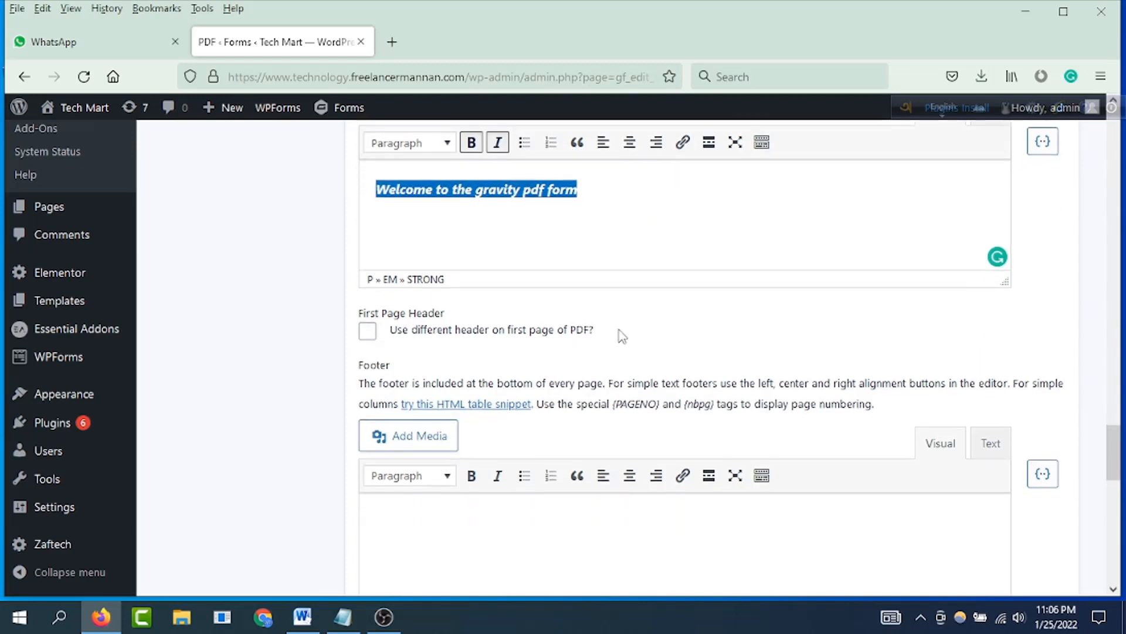
pyautogui.click(365, 333)
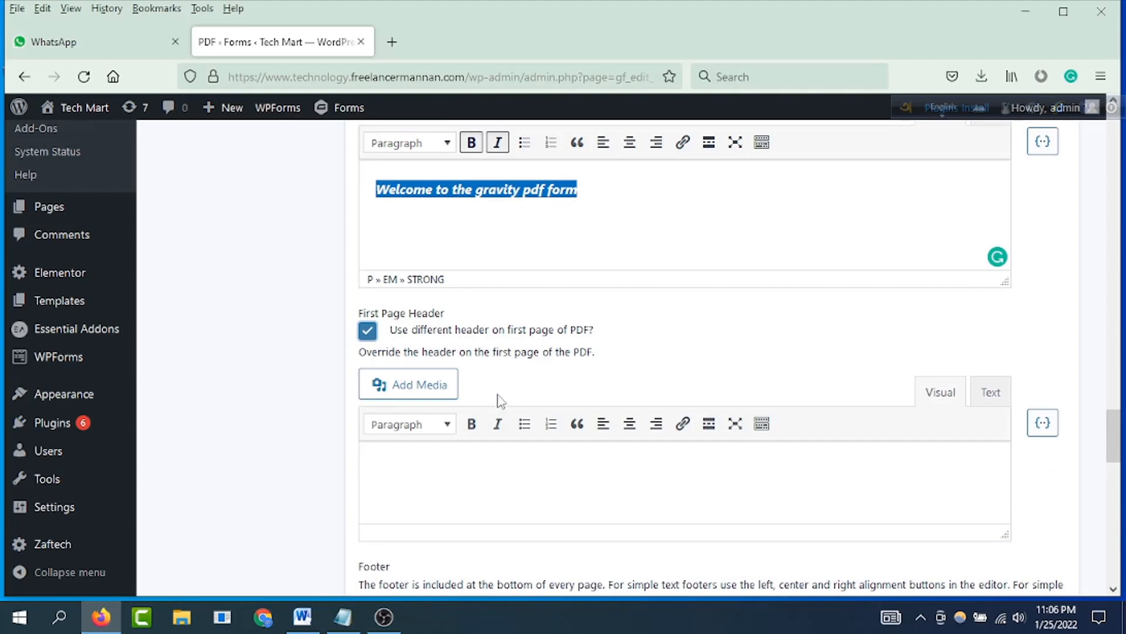
pyautogui.scroll(-2, 499, 404)
pyautogui.scroll(-2, 500, 416)
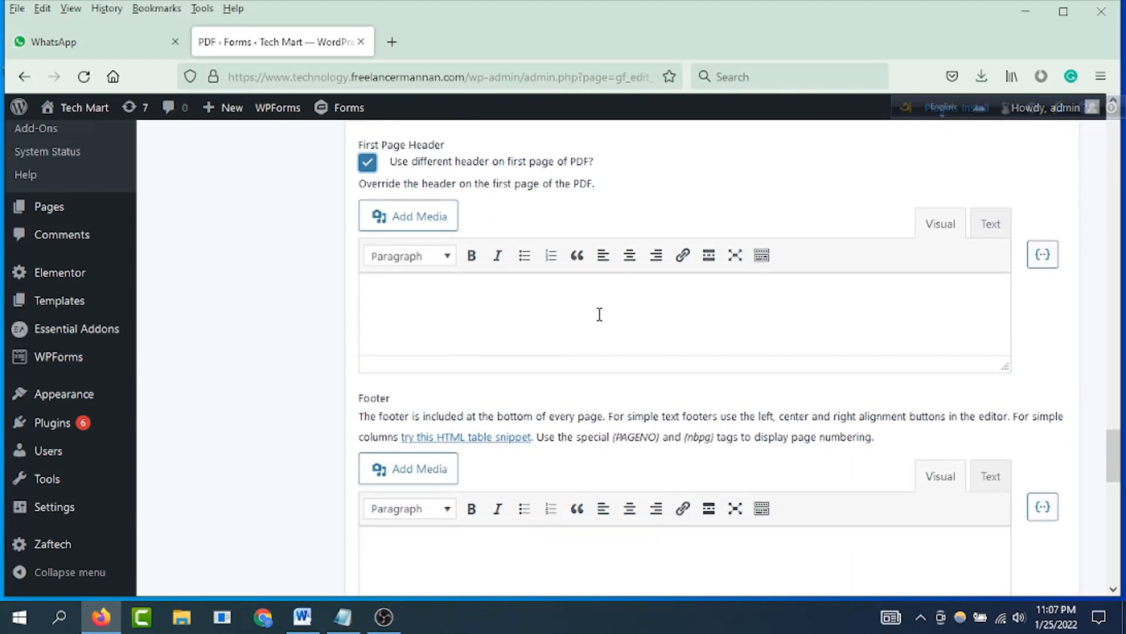
pyautogui.scroll(4, 534, 277)
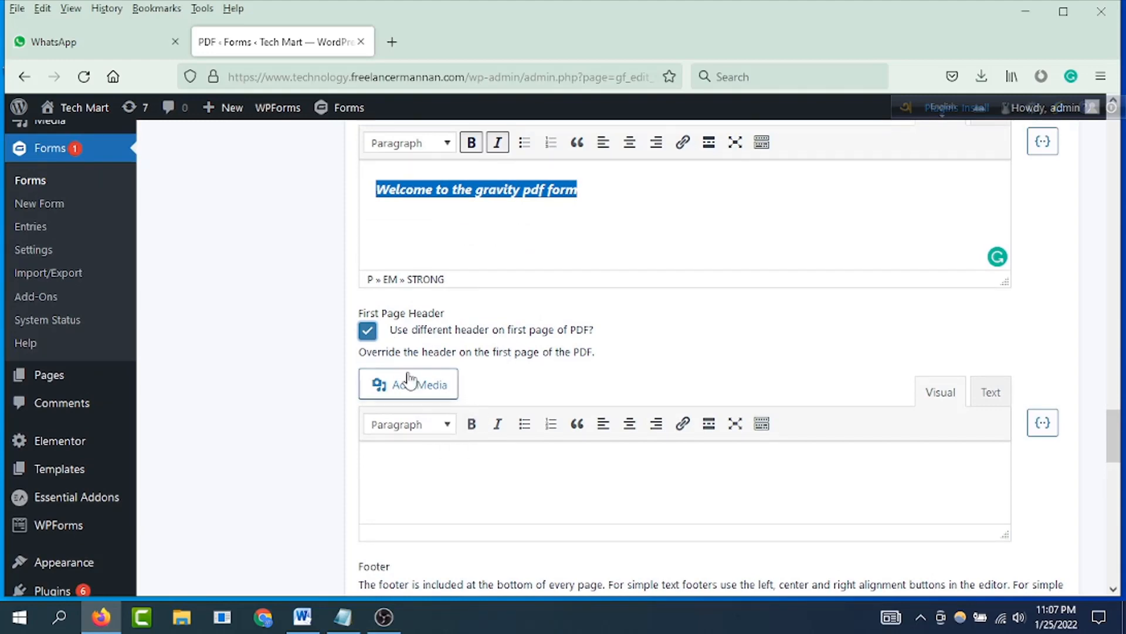
pyautogui.click(366, 334)
# Step: Enter a text beginning with "This is footer" as the PDF footer
pyautogui.scroll(-6, 499, 367)
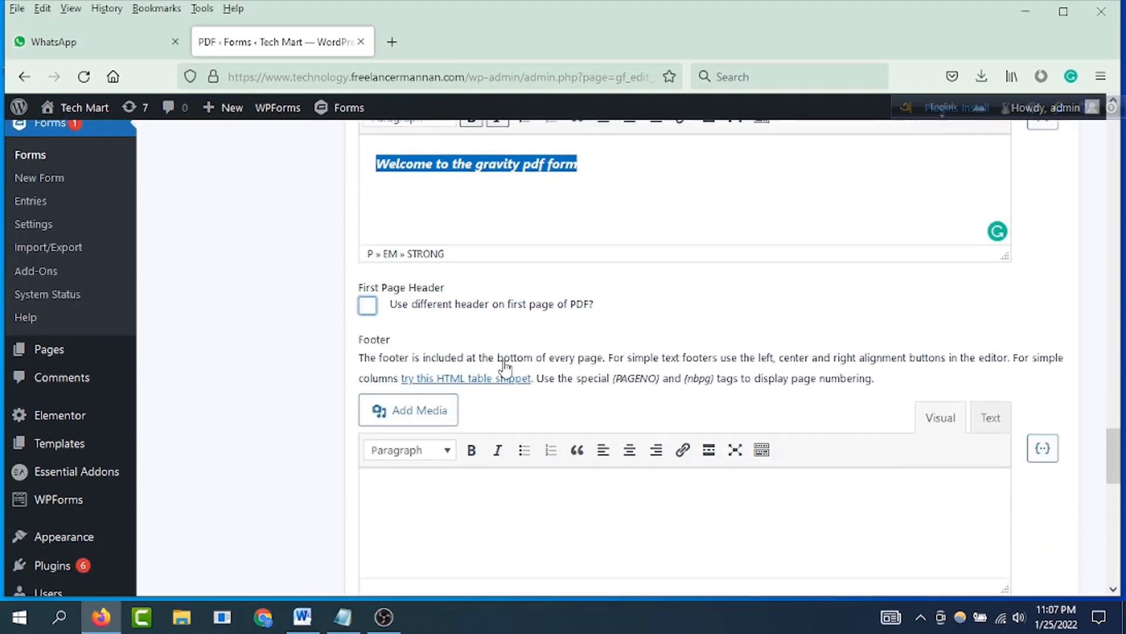
pyautogui.click(483, 280)
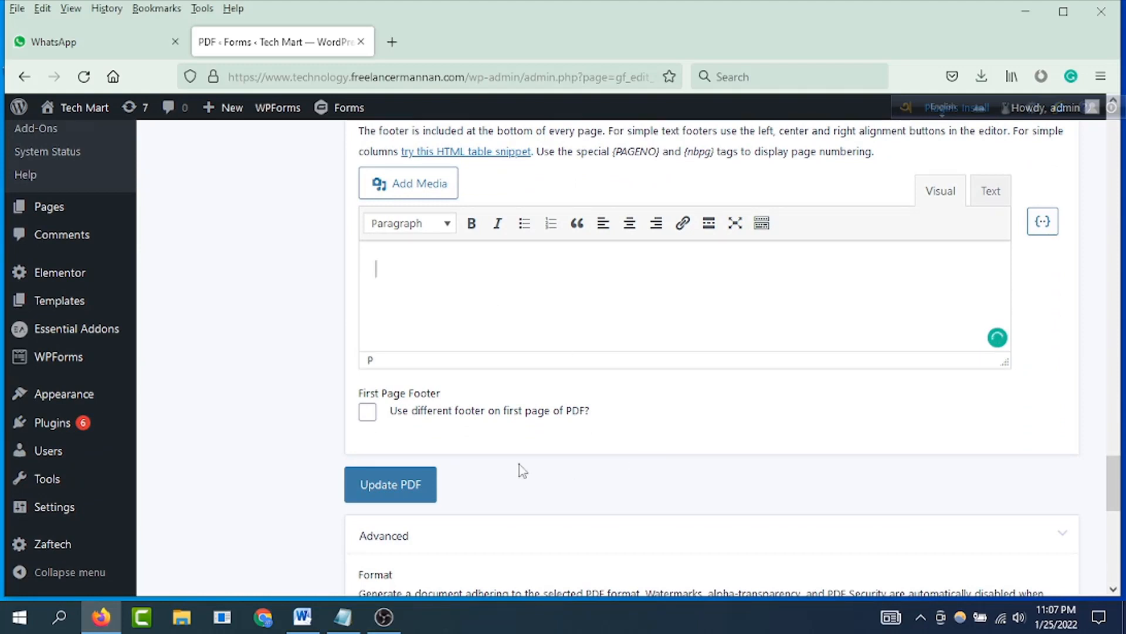
pyautogui.scroll(-1, 633, 343)
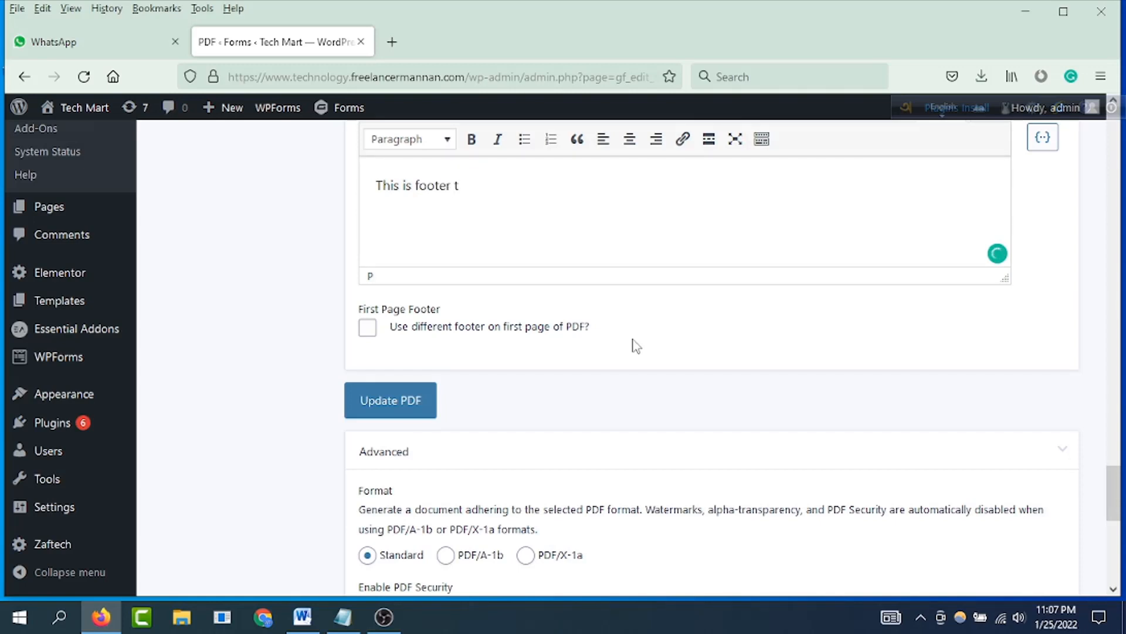
# Step: Check the advanced PDF options without changing them and save the updated PDF settings
pyautogui.scroll(-2, 635, 345)
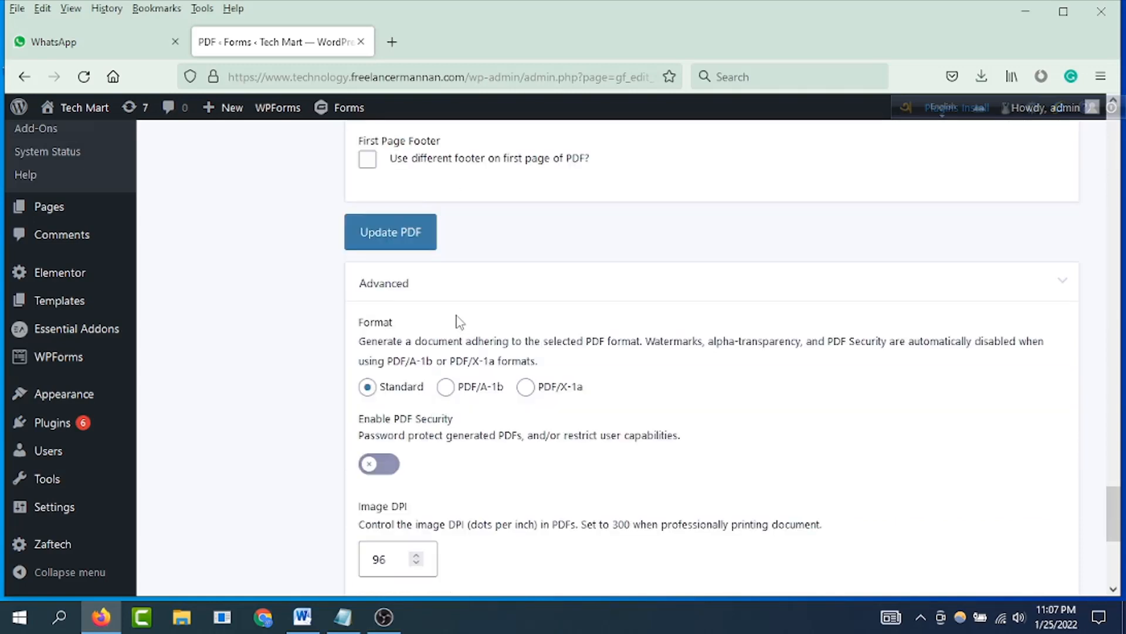
pyautogui.scroll(-4, 458, 322)
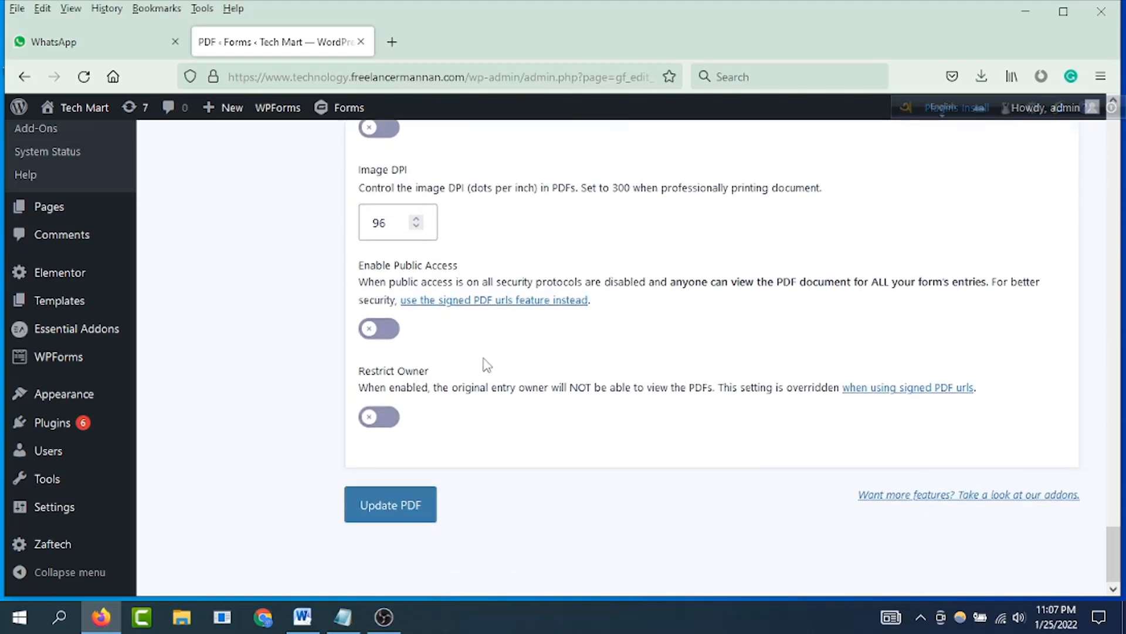
pyautogui.scroll(5, 463, 322)
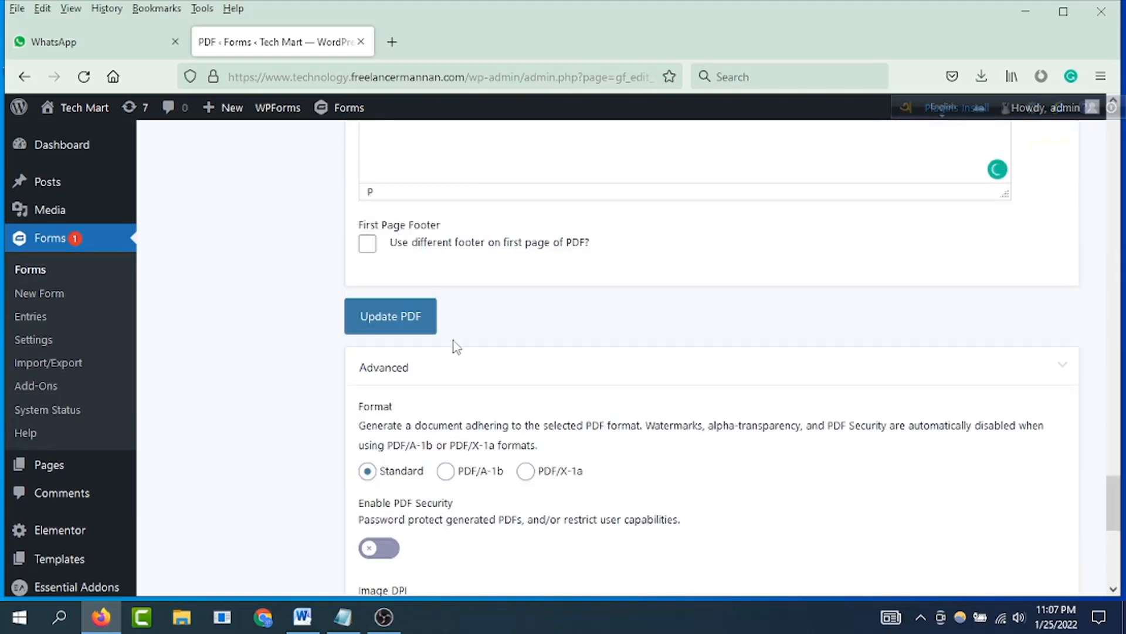
pyautogui.click(390, 329)
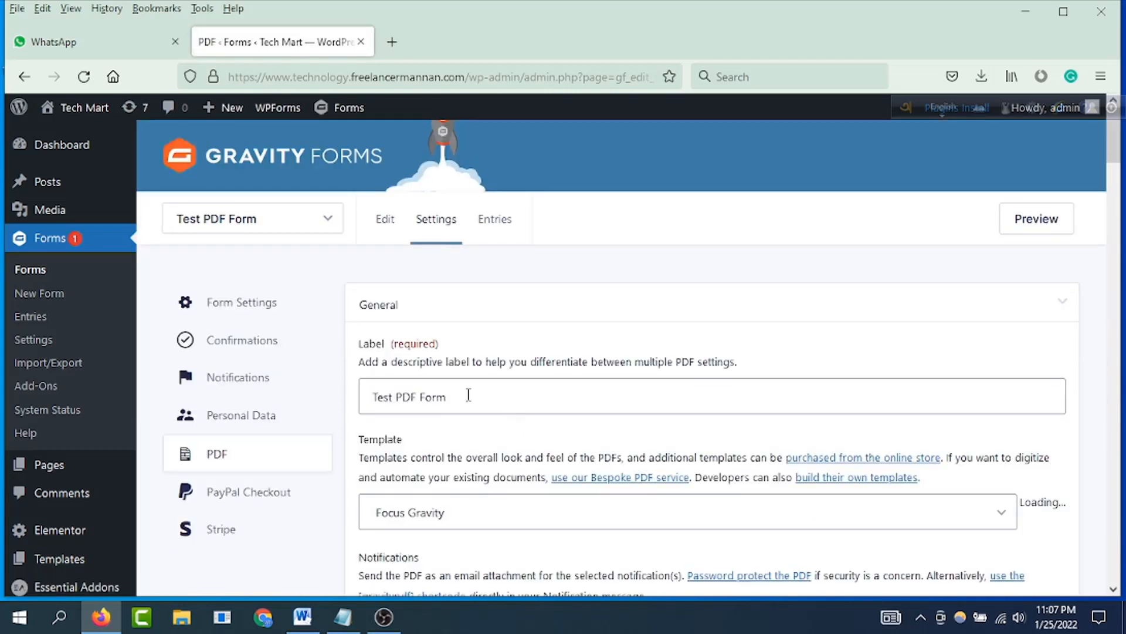
# Step: Return to the form's list of PDFs and copy the shortcode of Test PDF Form
pyautogui.click(217, 459)
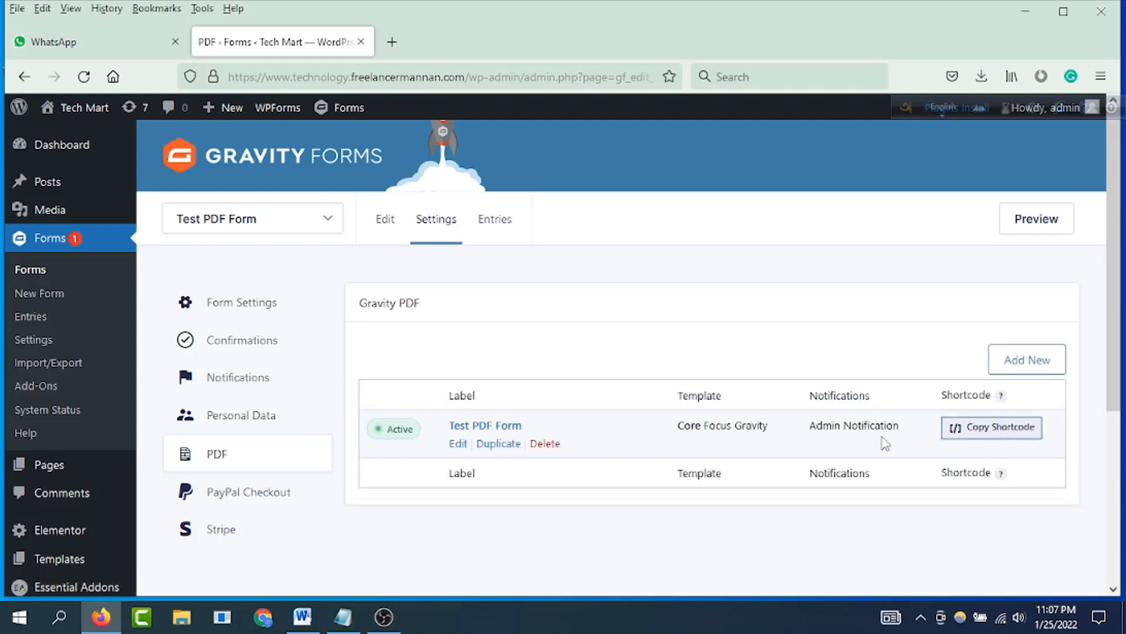
pyautogui.click(999, 435)
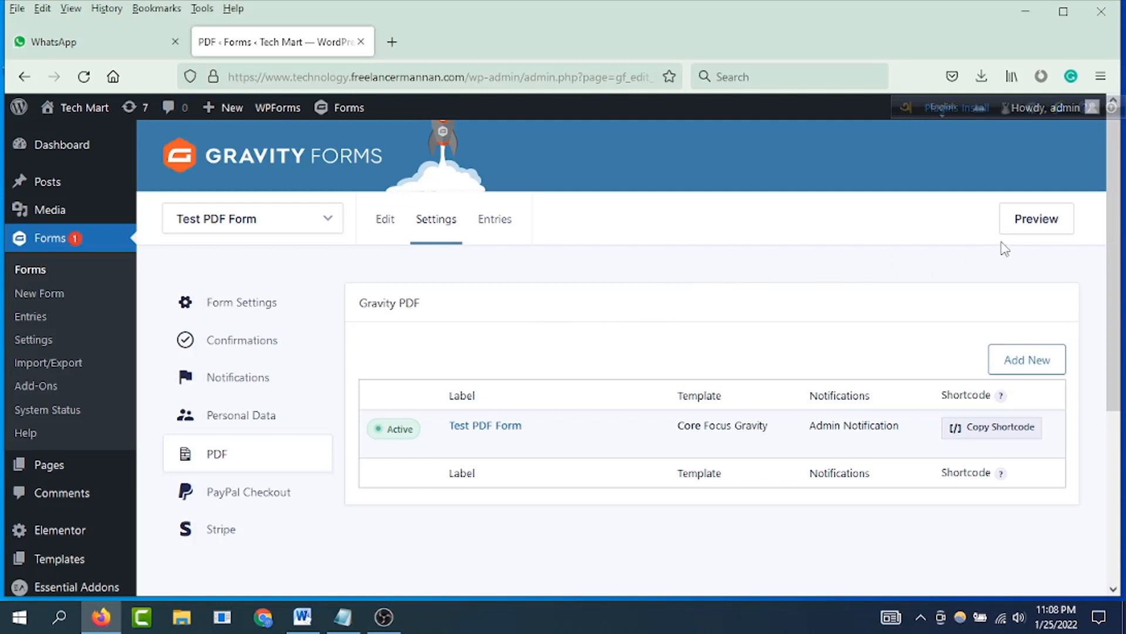
# Step: Preview the form and enter "Test" as the name, plus a test email address and phone number
pyautogui.click(1030, 232)
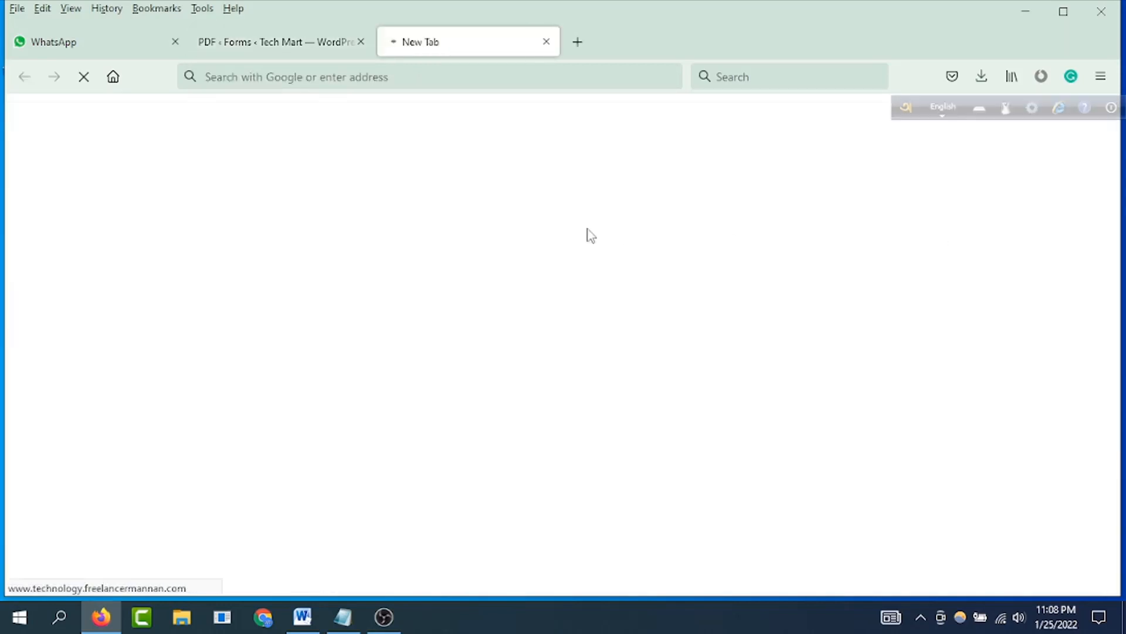
pyautogui.scroll(-5, 180, 271)
pyautogui.scroll(5, 182, 268)
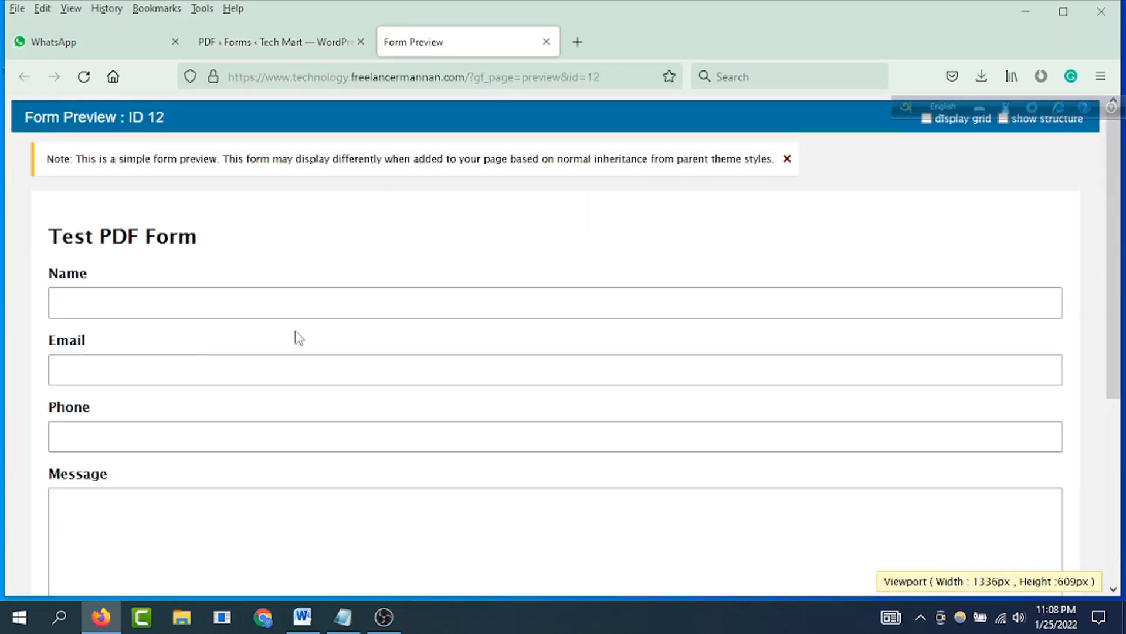
pyautogui.click(92, 309)
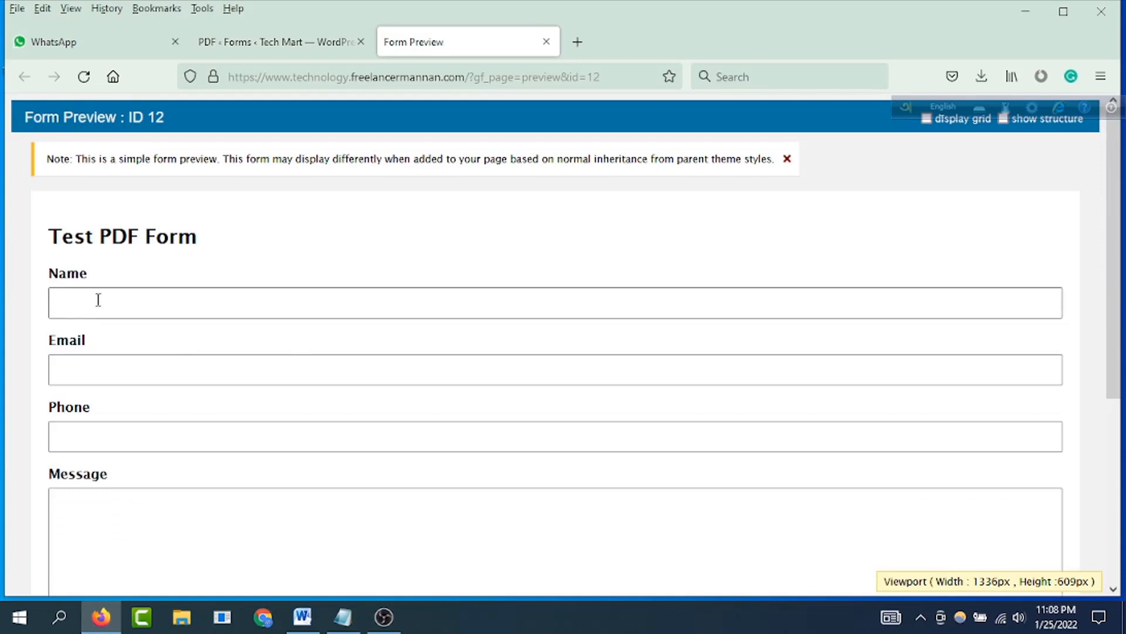
pyautogui.click(98, 300)
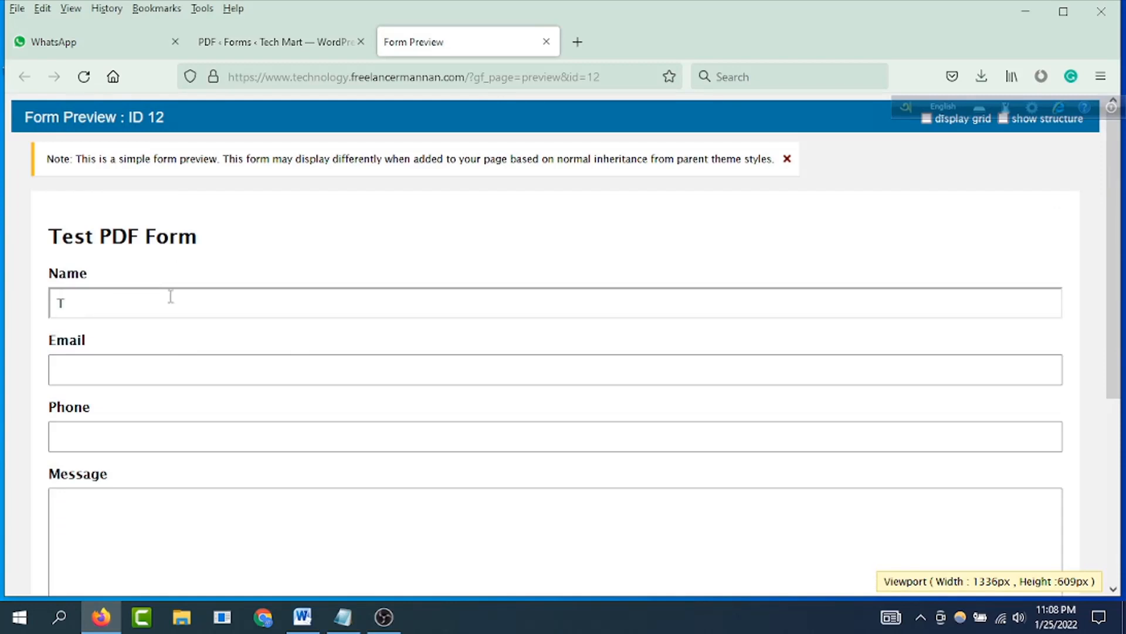
pyautogui.click(172, 369)
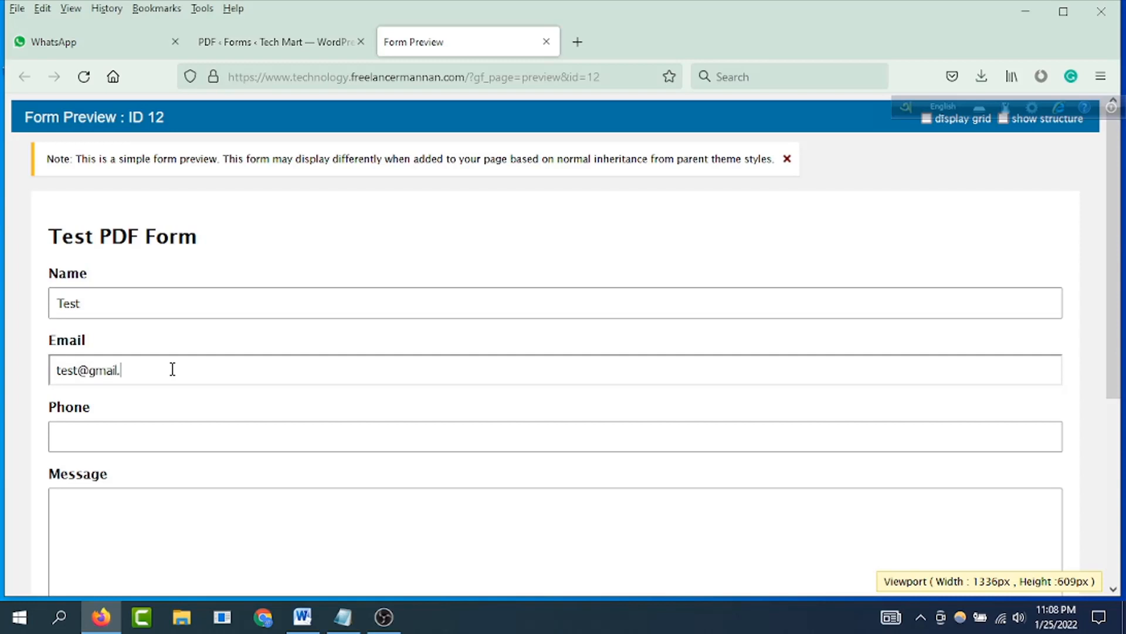
pyautogui.click(126, 434)
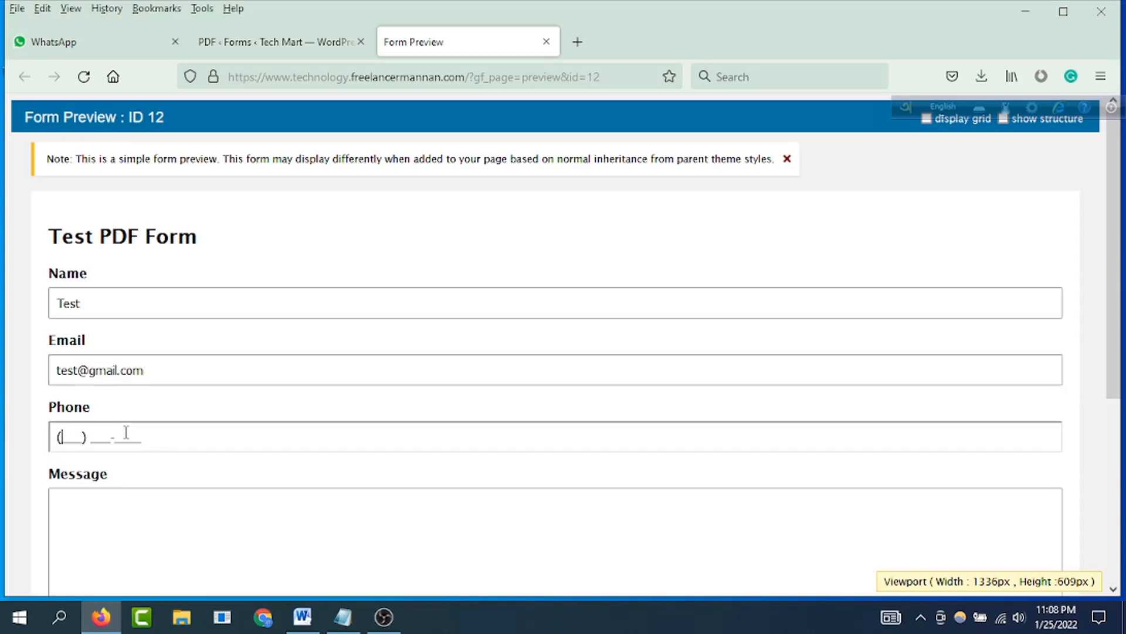
# Step: Enter "fdsgdfgdfgdsfg" as the message and submit the test form
pyautogui.scroll(-3, 117, 491)
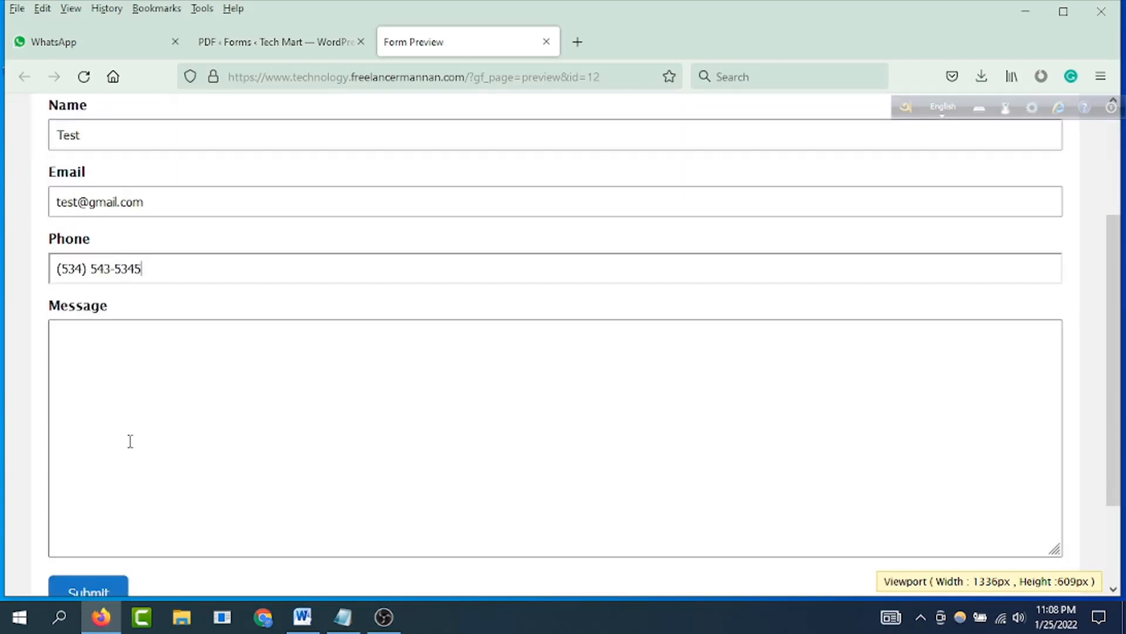
pyautogui.click(129, 384)
pyautogui.write('fdsgdfgdfgdsfg')
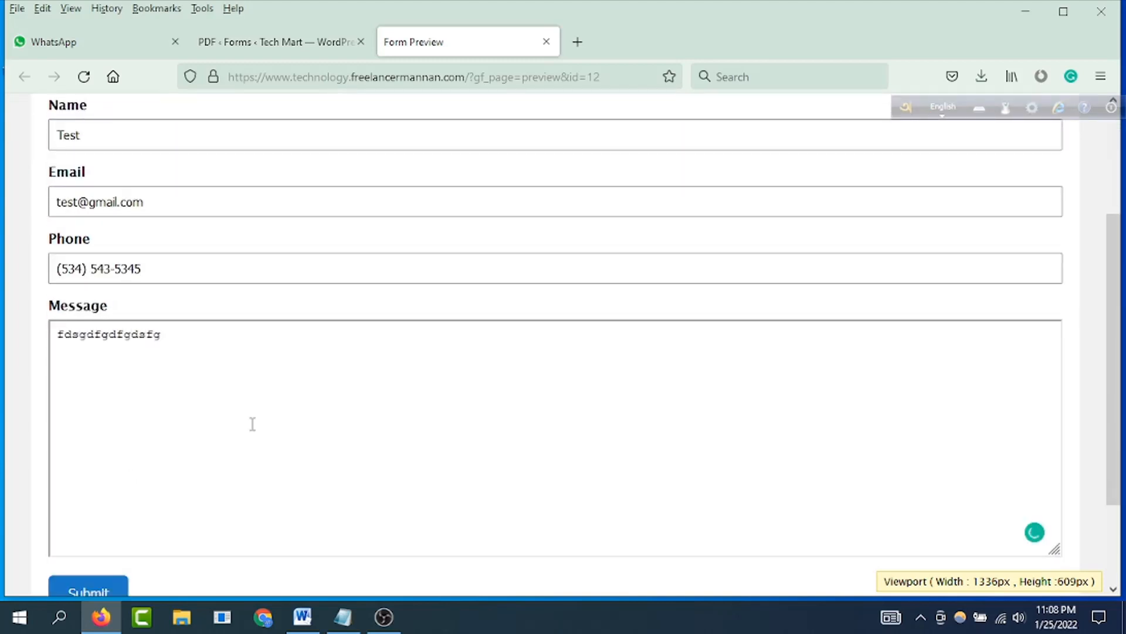
pyautogui.scroll(-2, 252, 424)
pyautogui.click(101, 487)
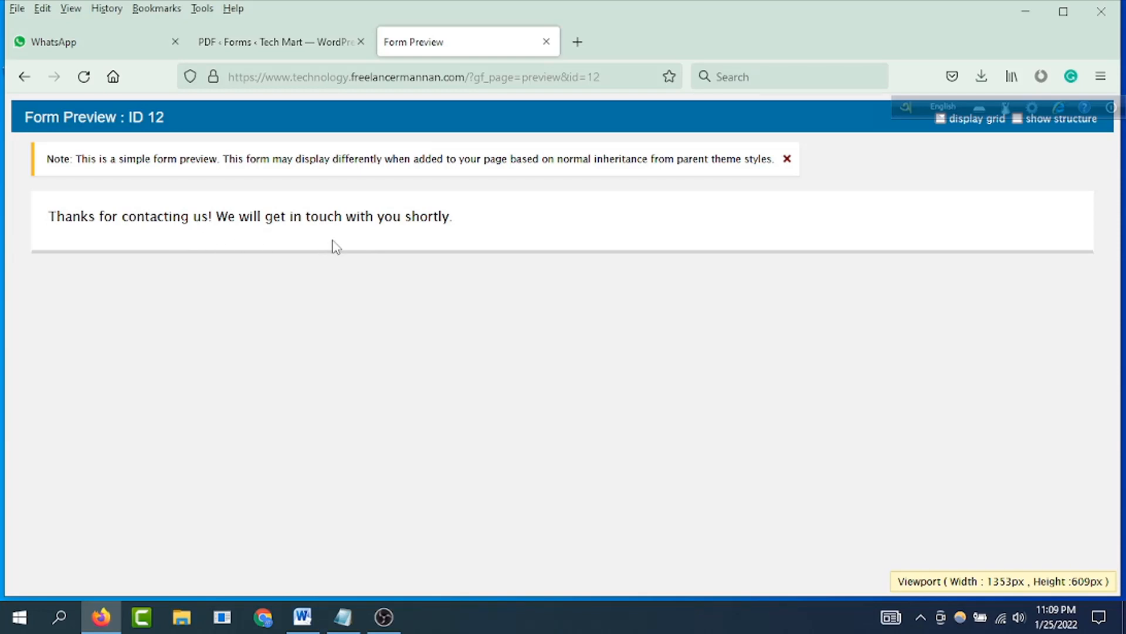
# Step: Replace the message of the form's Default Confirmation with the copied Test PDF Form shortcode
pyautogui.click(275, 51)
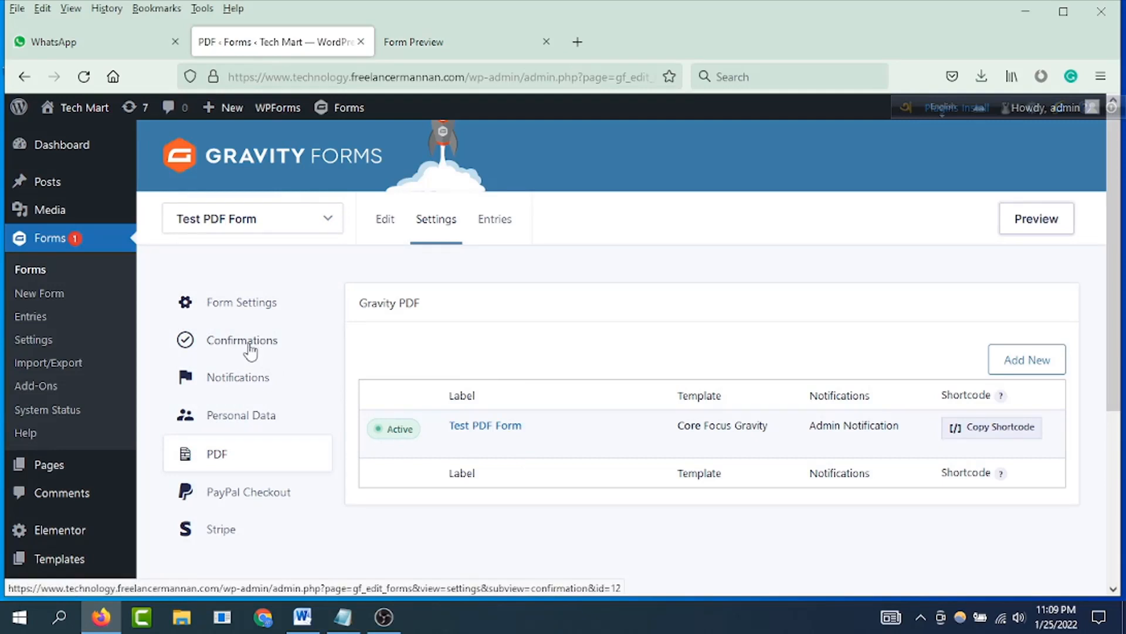
pyautogui.moveTo(436, 228)
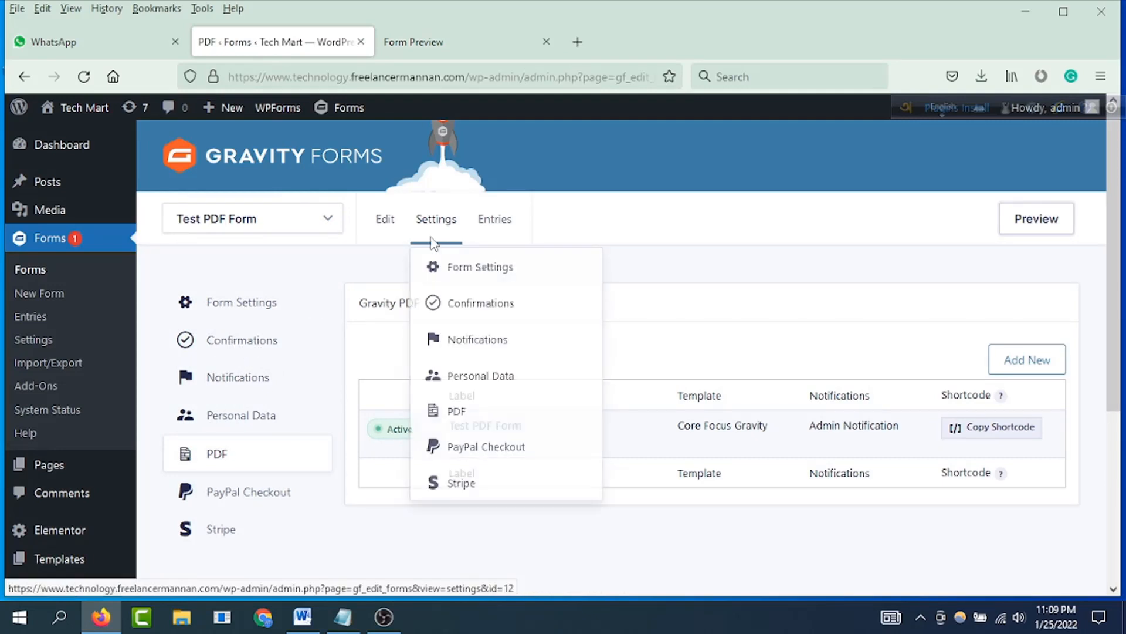
pyautogui.click(267, 341)
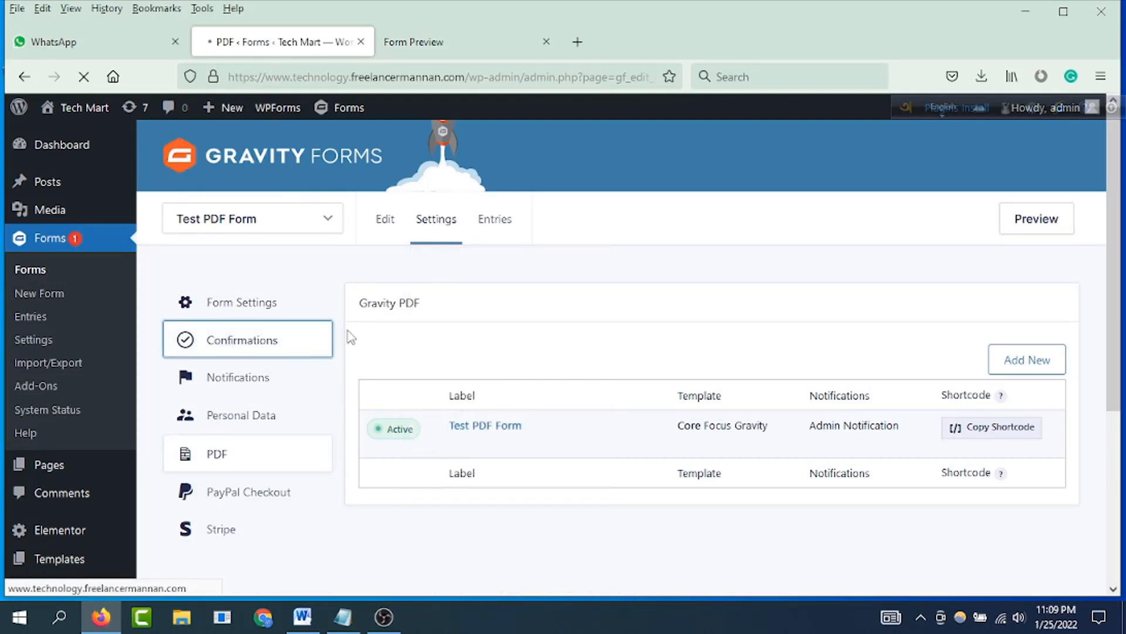
pyautogui.scroll(-3, 505, 396)
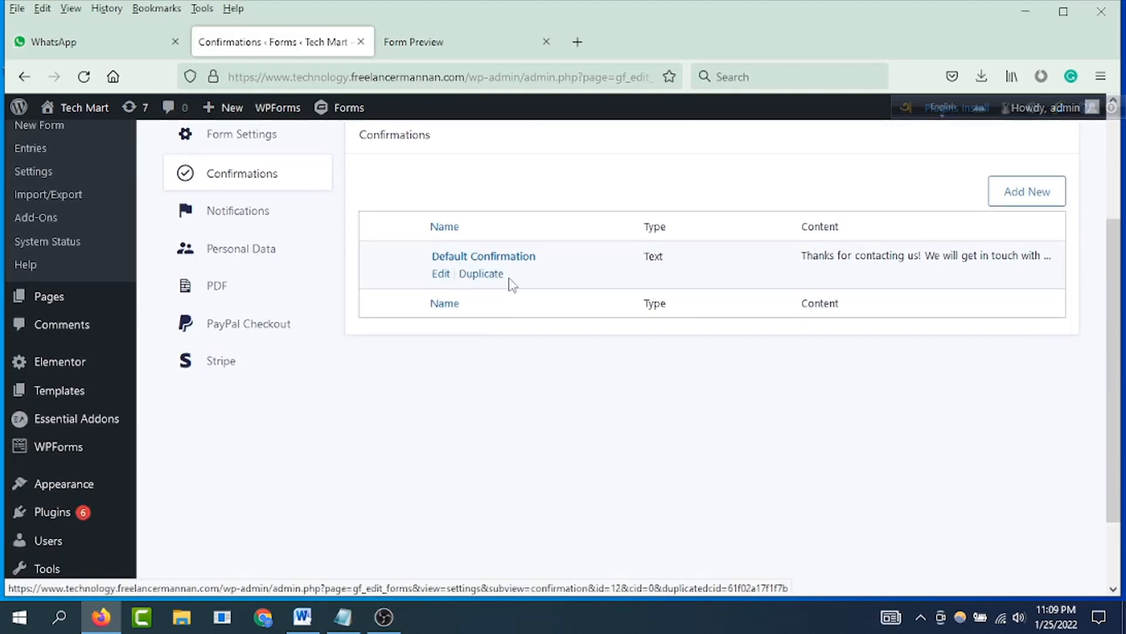
pyautogui.click(441, 274)
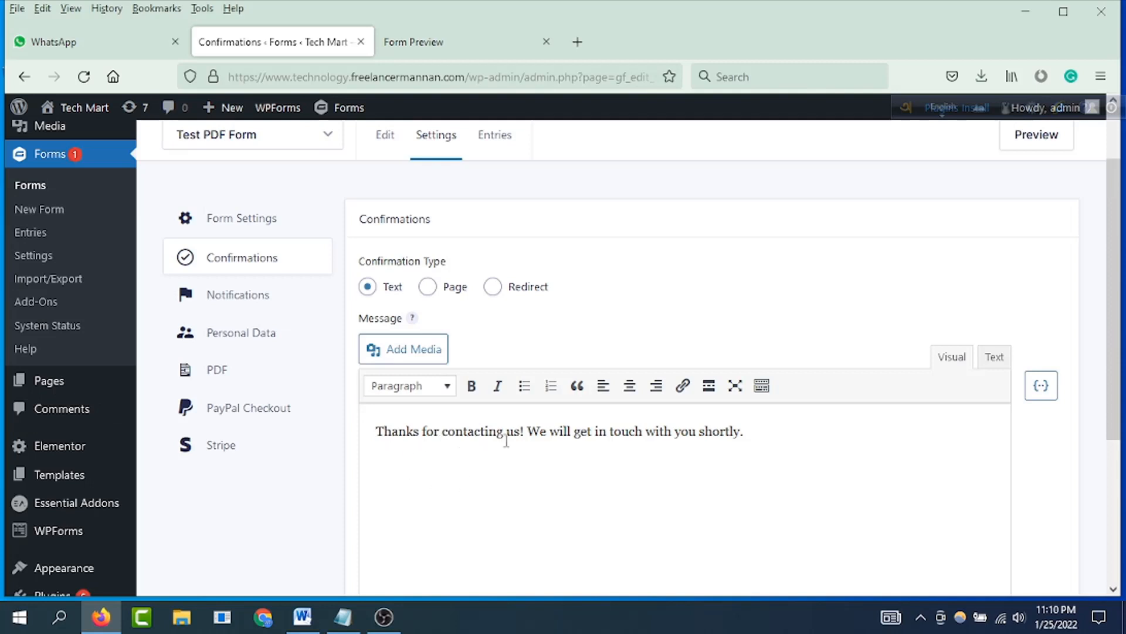
pyautogui.moveTo(743, 432); pyautogui.dragTo(378, 437)
pyautogui.press('BackSpace')
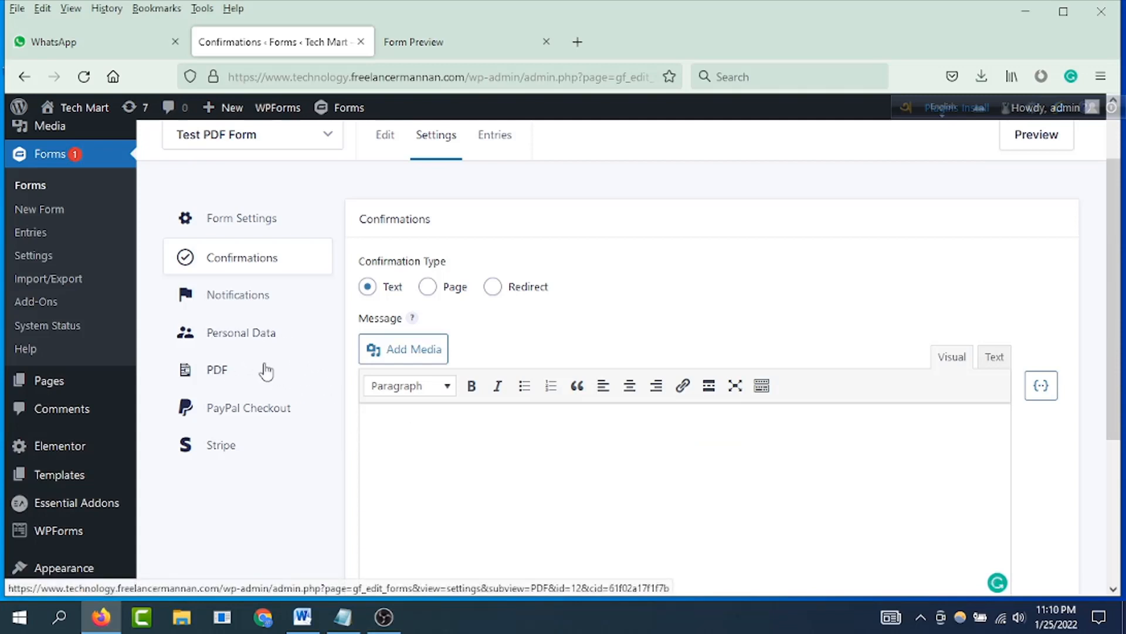
pyautogui.write('[gravitypdf name="Test PDF Form" id="61f02a7213cbd" text="Download PDF"]')
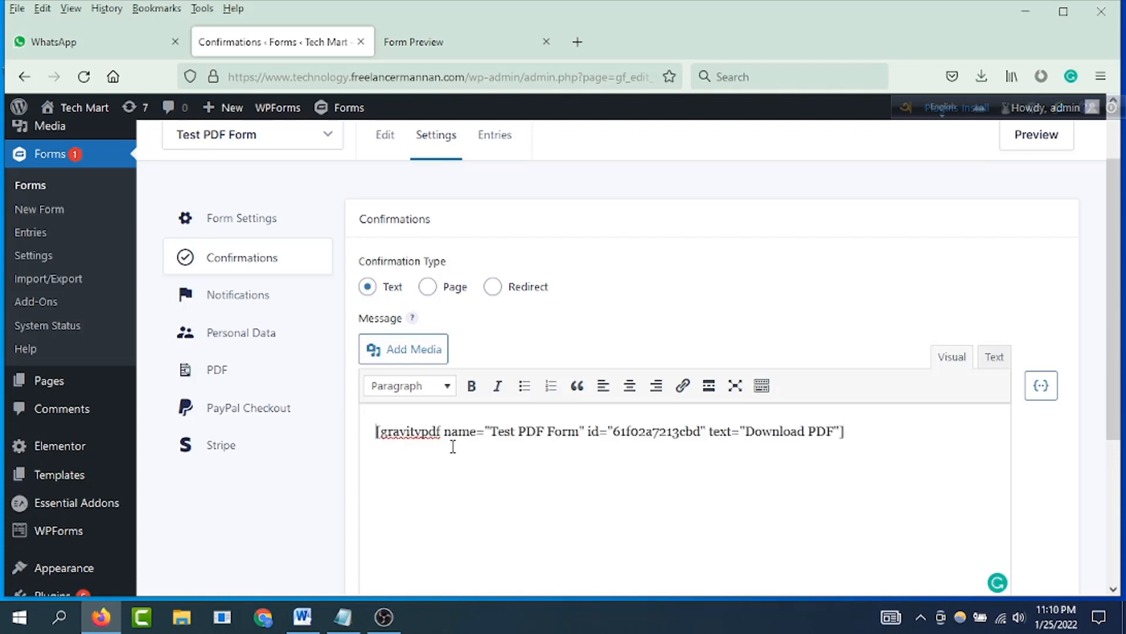
# Step: Insert the All Submitted Fields merge tag above the PDF shortcode in the confirmation message and save the confirmation
pyautogui.press('Return')
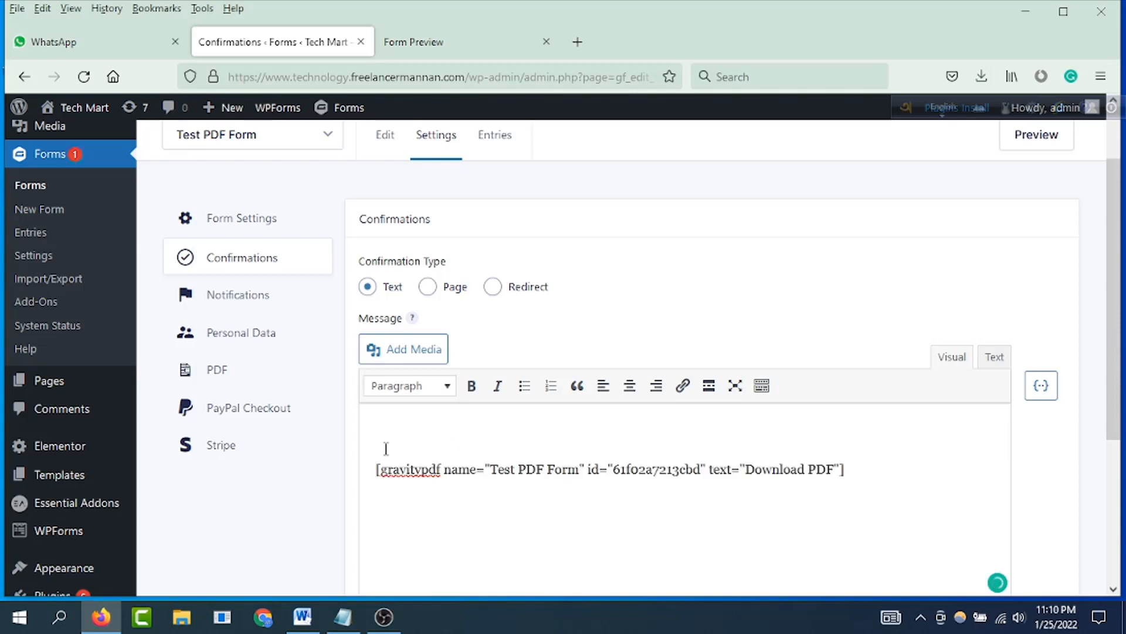
pyautogui.click(1041, 388)
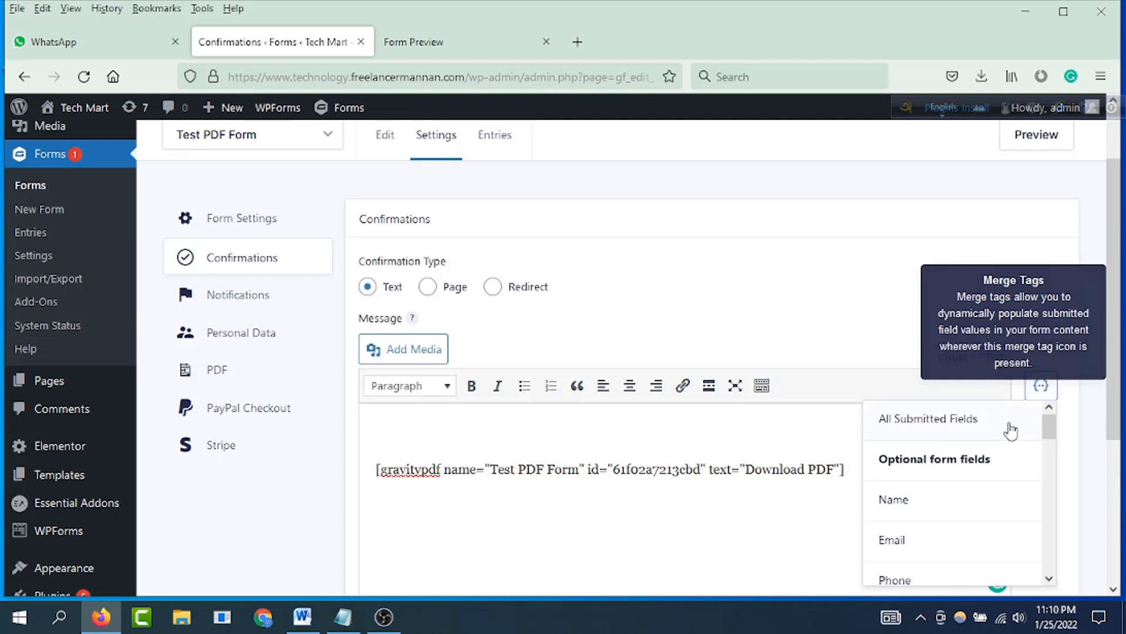
pyautogui.scroll(-5, 977, 484)
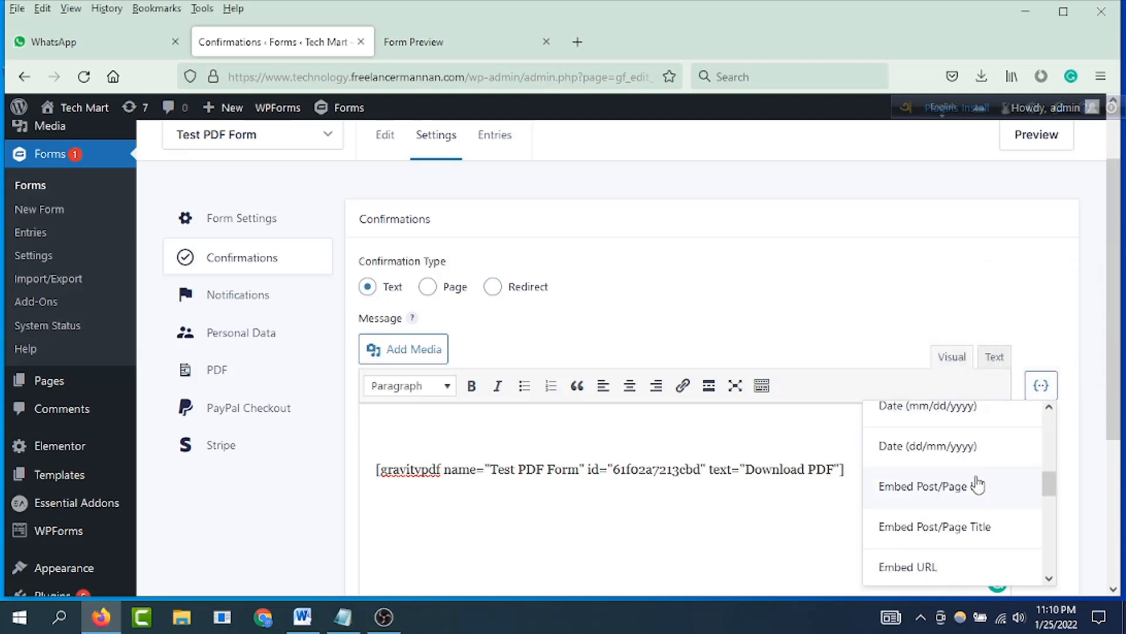
pyautogui.scroll(-5, 977, 484)
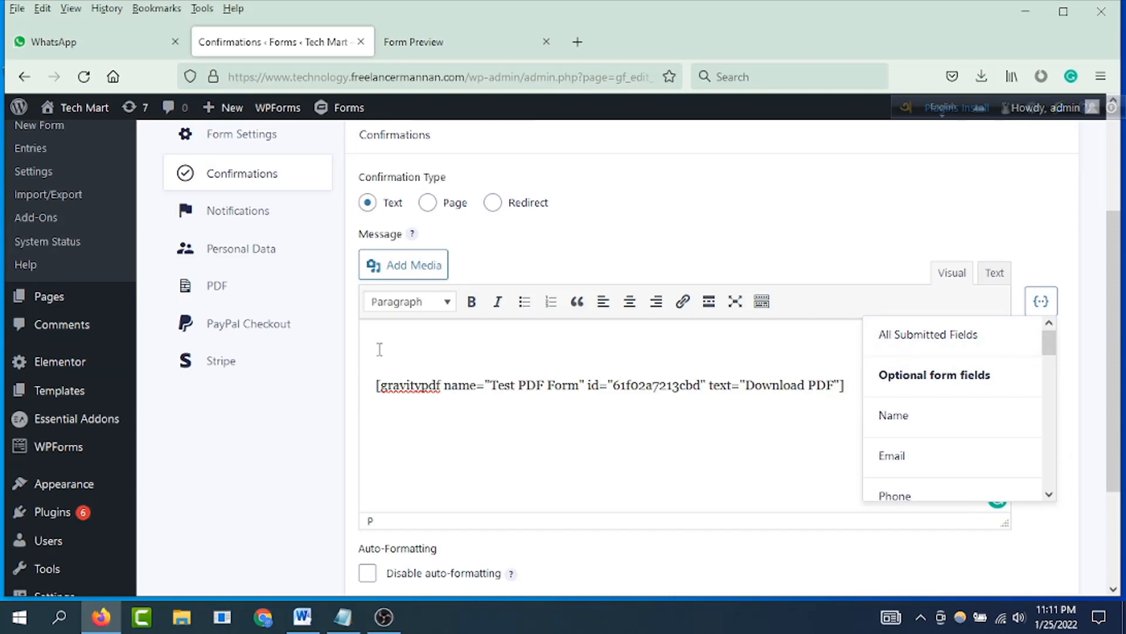
pyautogui.click(954, 346)
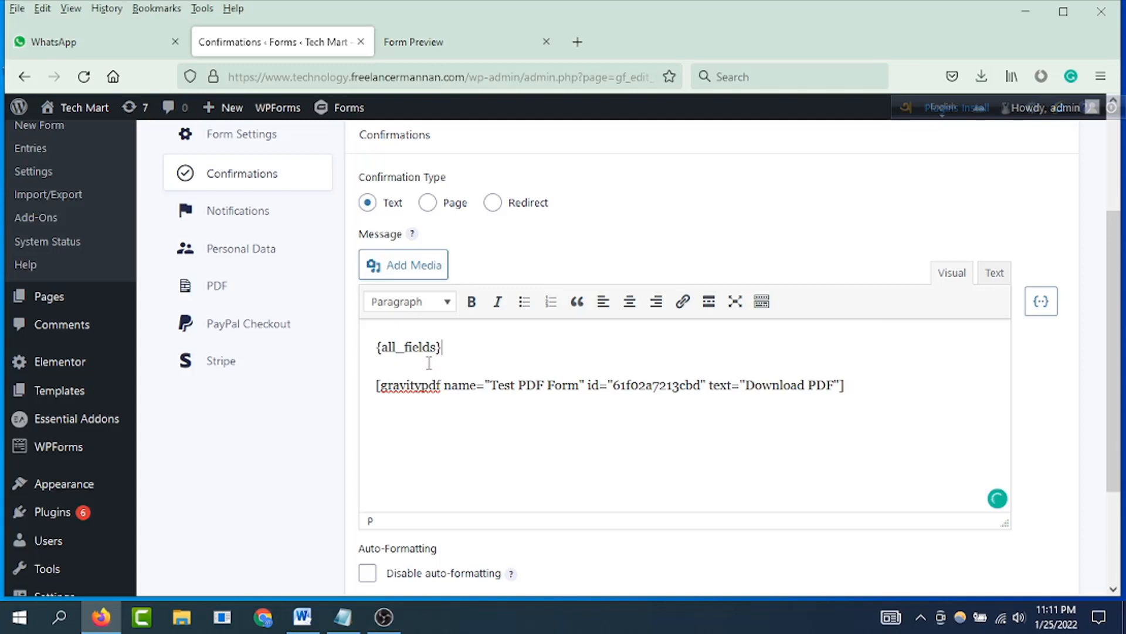
pyautogui.scroll(-3, 488, 366)
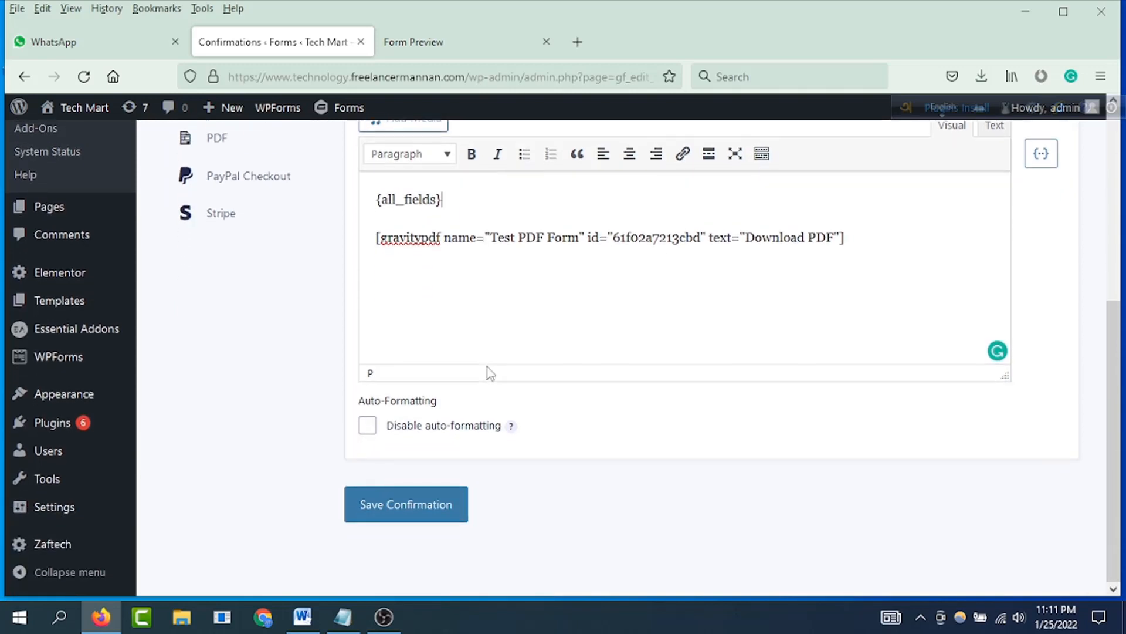
pyautogui.click(442, 515)
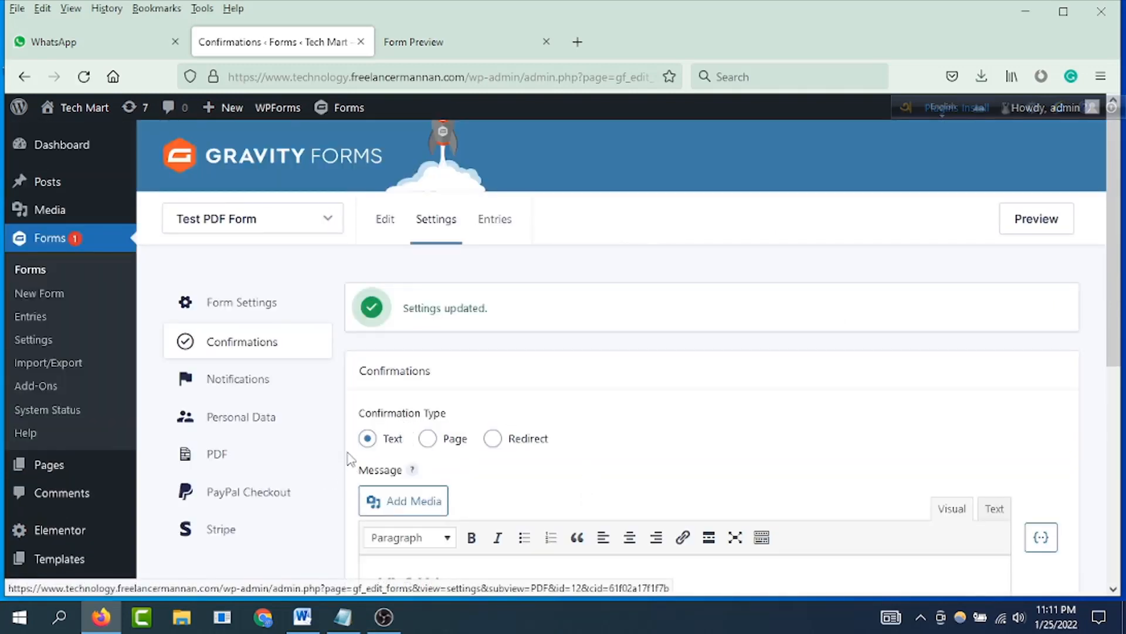
# Step: Add the PDF shortcode below {all_fields} in the Admin Notification message and update the notification
pyautogui.click(245, 392)
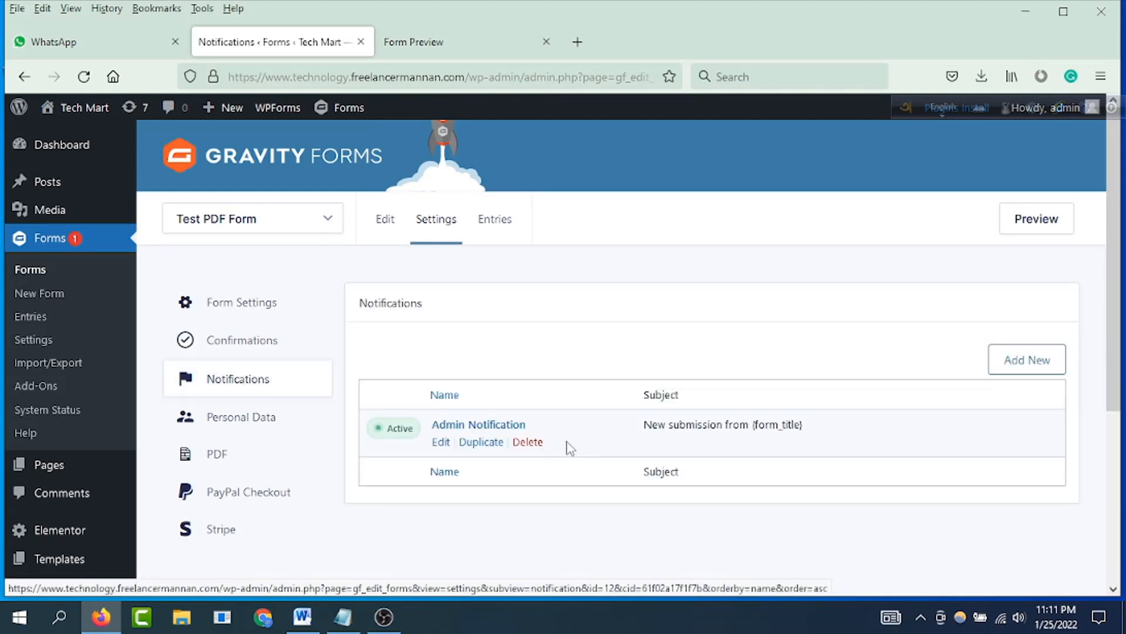
pyautogui.moveTo(458, 457)
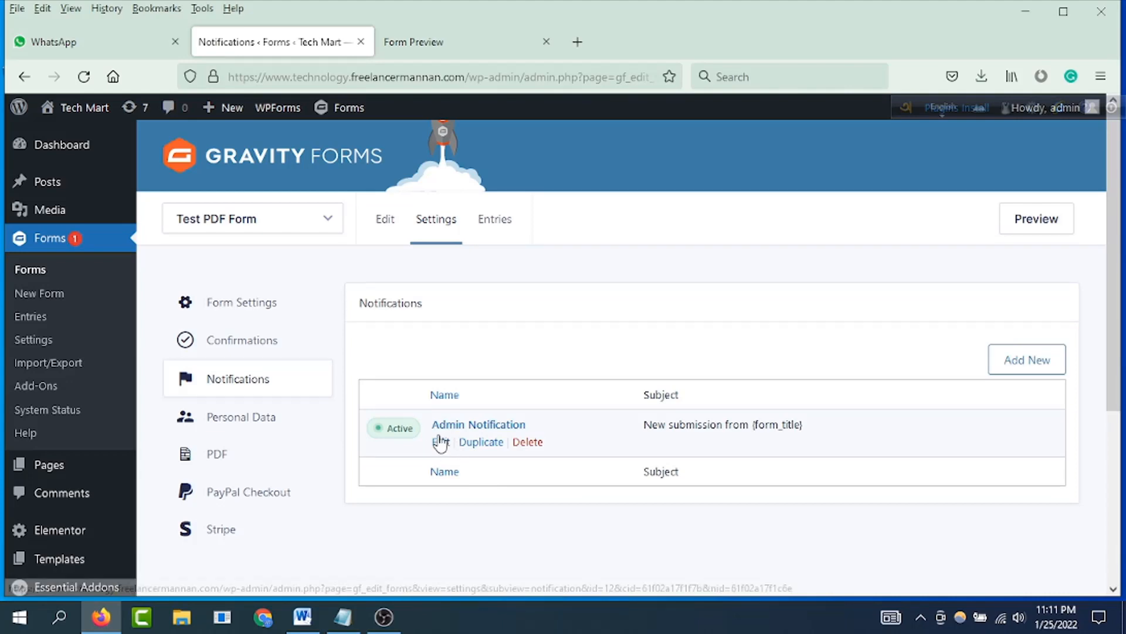
pyautogui.click(442, 443)
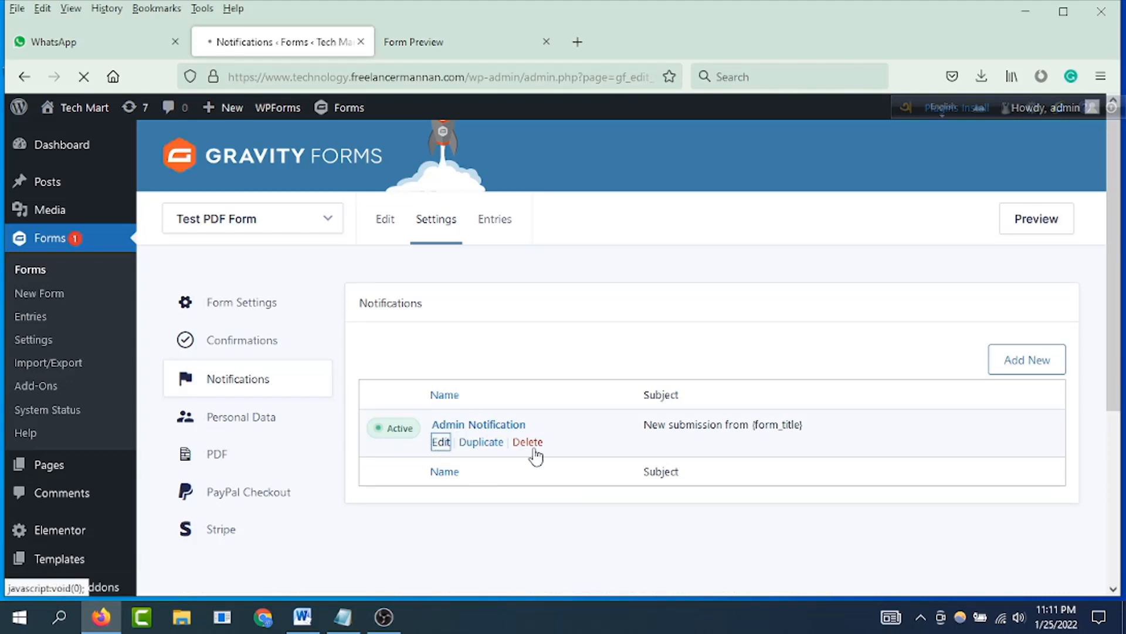
pyautogui.scroll(-10, 520, 427)
pyautogui.scroll(-2, 521, 424)
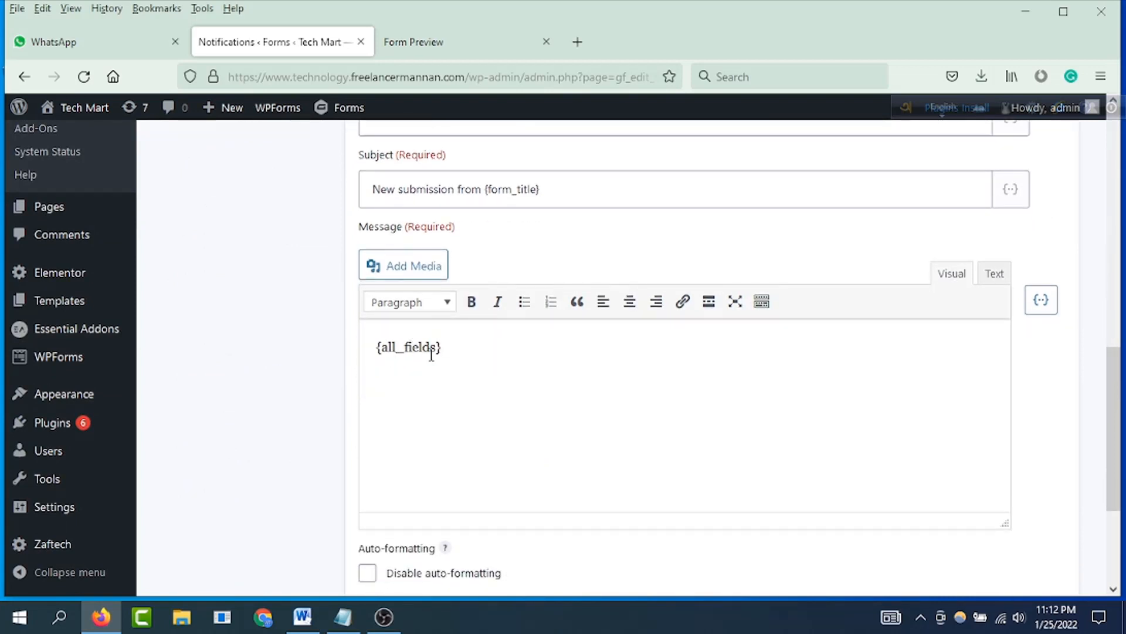
pyautogui.click(493, 347)
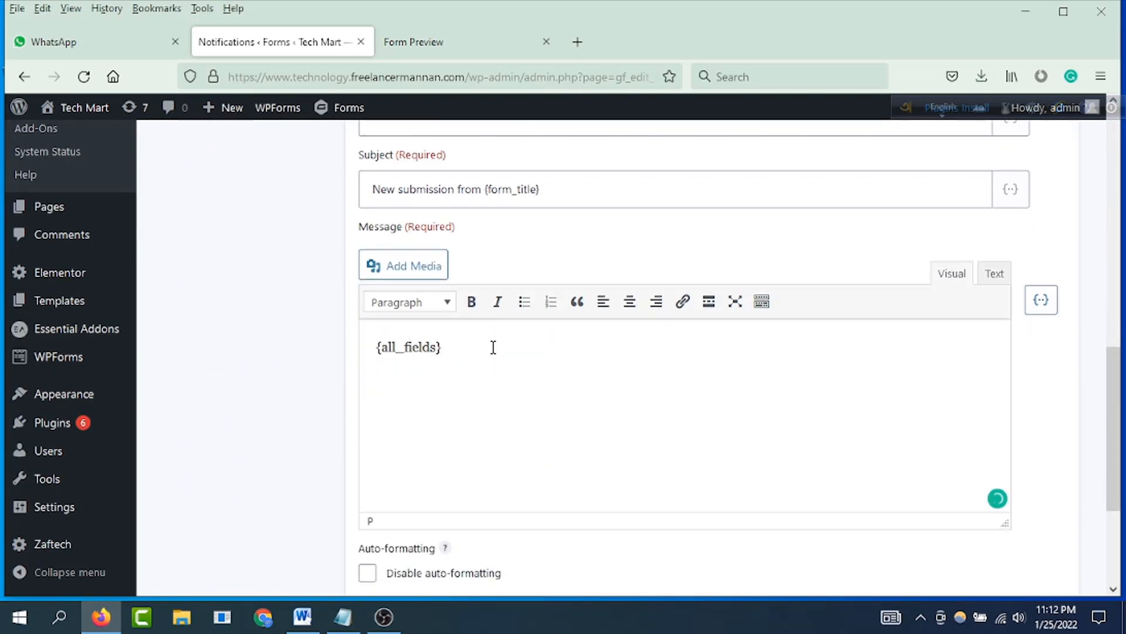
pyautogui.write('[gravitypdf name="Test PDF Form" id="61f02a7213cbd" text="Download PDF"]')
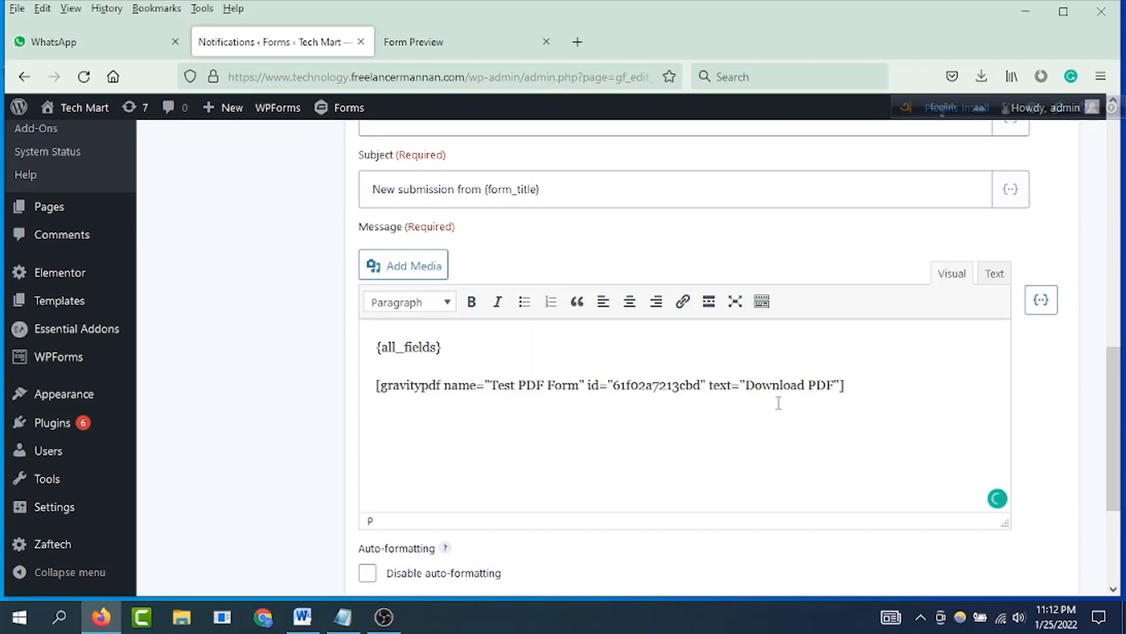
pyautogui.scroll(-3, 816, 393)
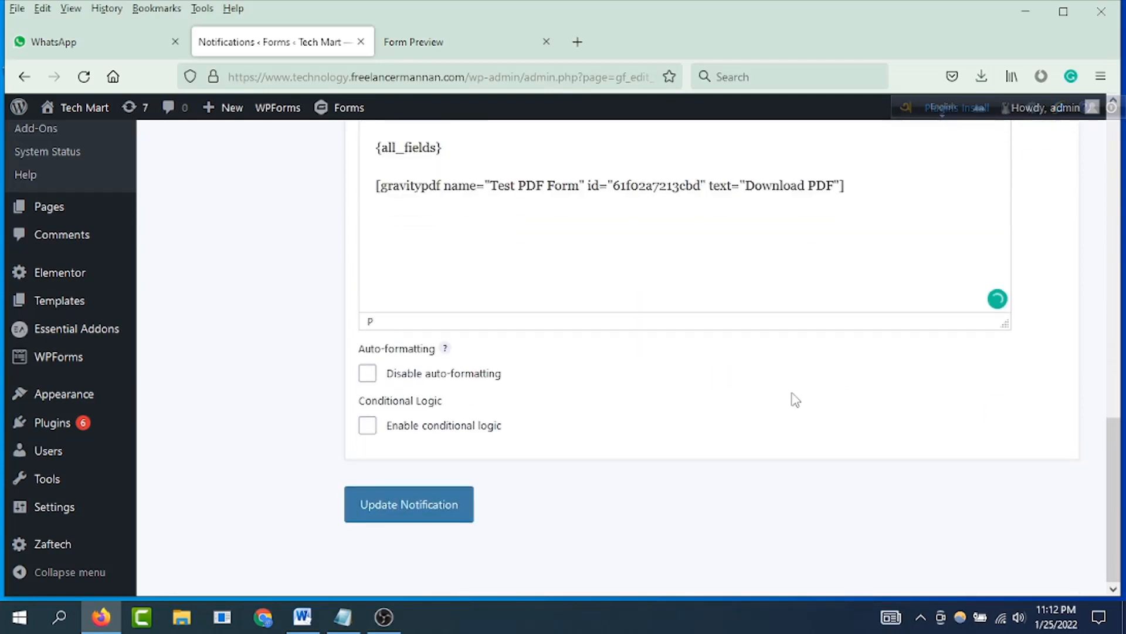
pyautogui.click(390, 508)
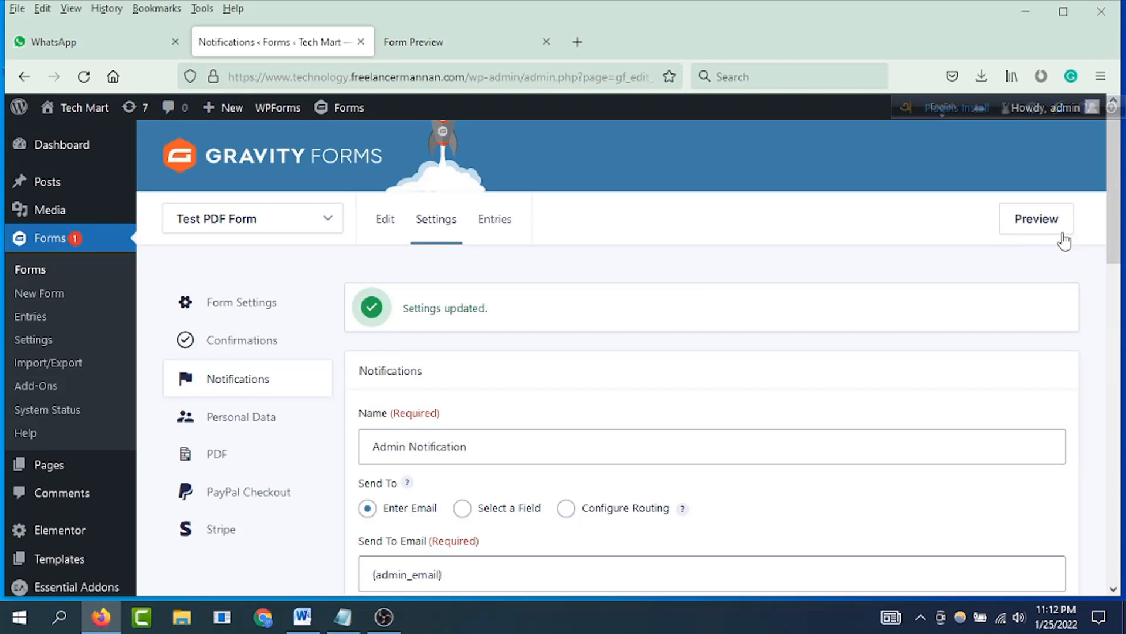
# Step: Open a new preview of the form and enter "Test" as the name, with a test email address and phone number
pyautogui.click(1036, 219)
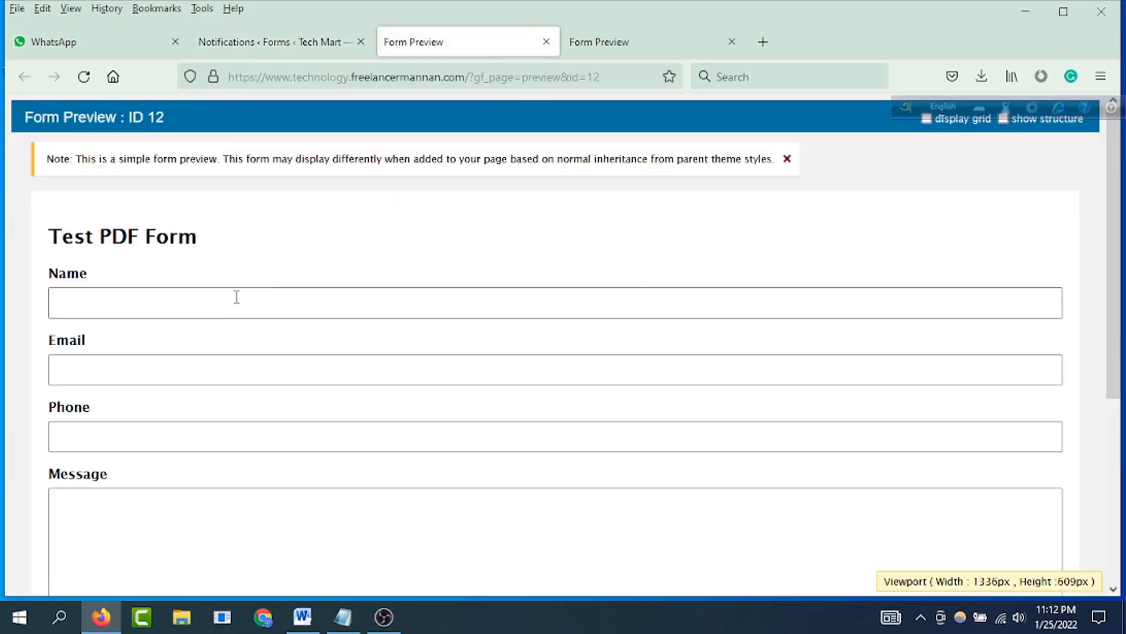
pyautogui.click(280, 302)
pyautogui.write('t')
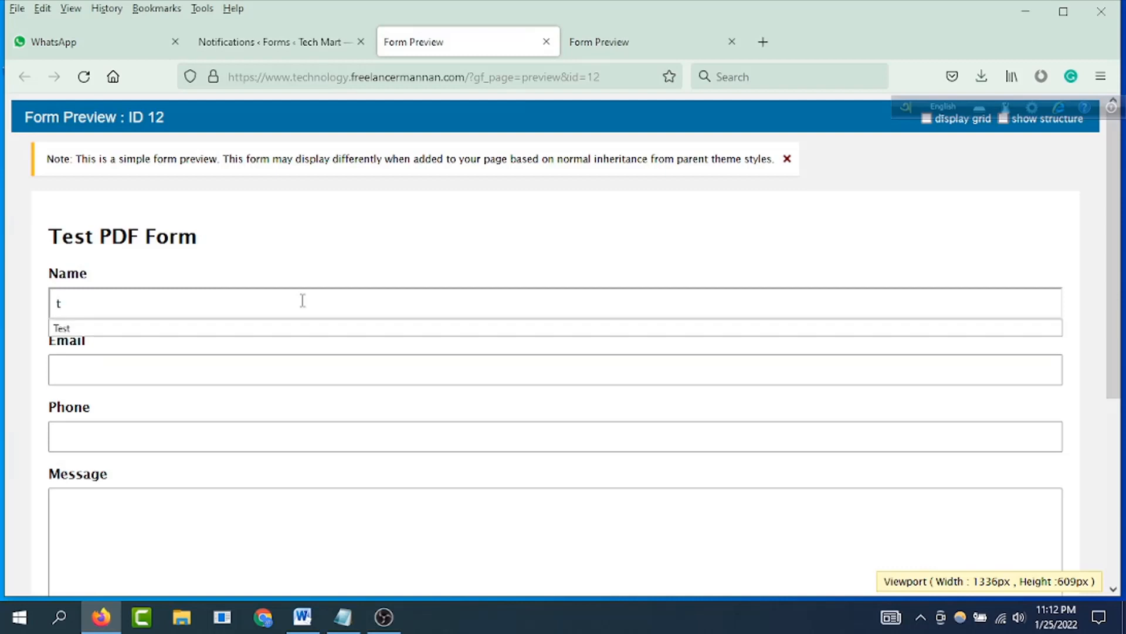
pyautogui.write('e')
pyautogui.click(254, 328)
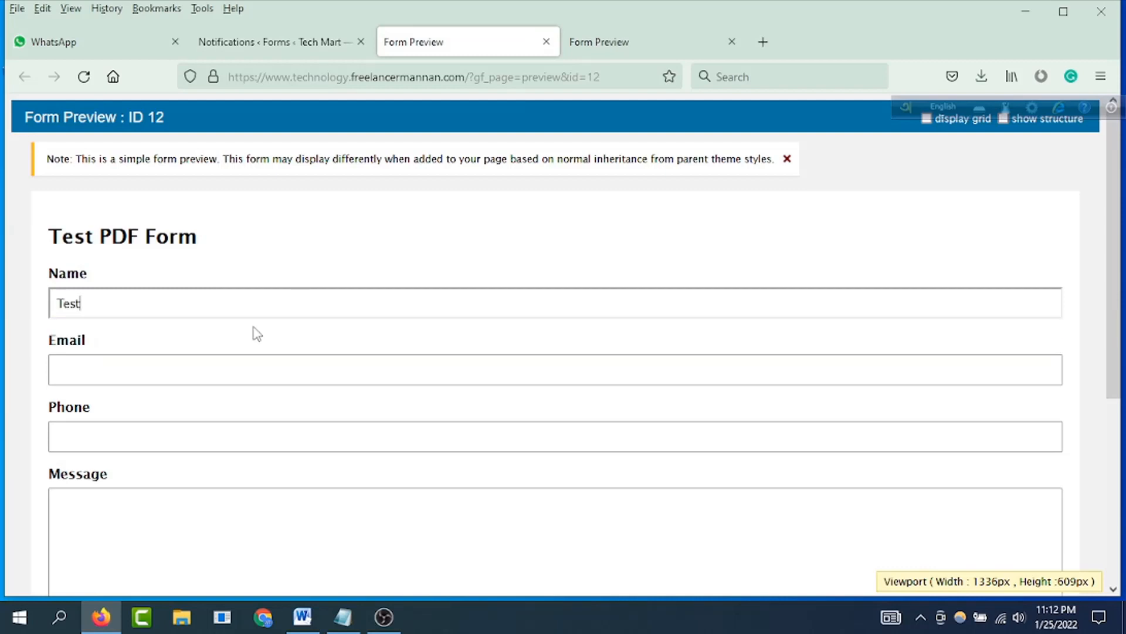
pyautogui.click(224, 368)
pyautogui.write('t')
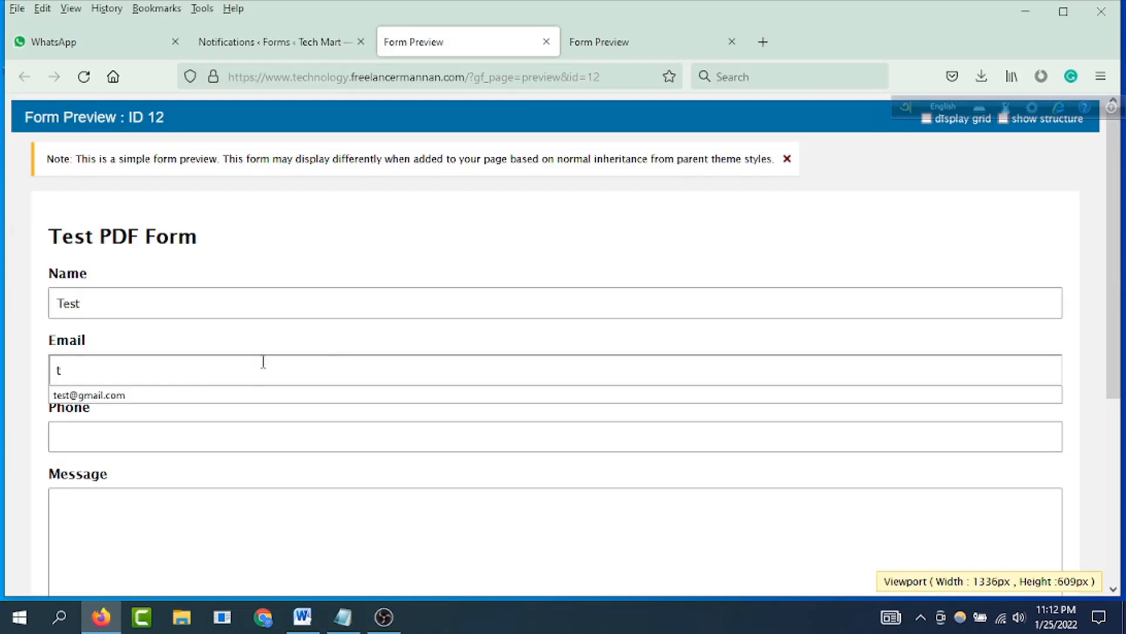
pyautogui.click(170, 397)
pyautogui.click(147, 443)
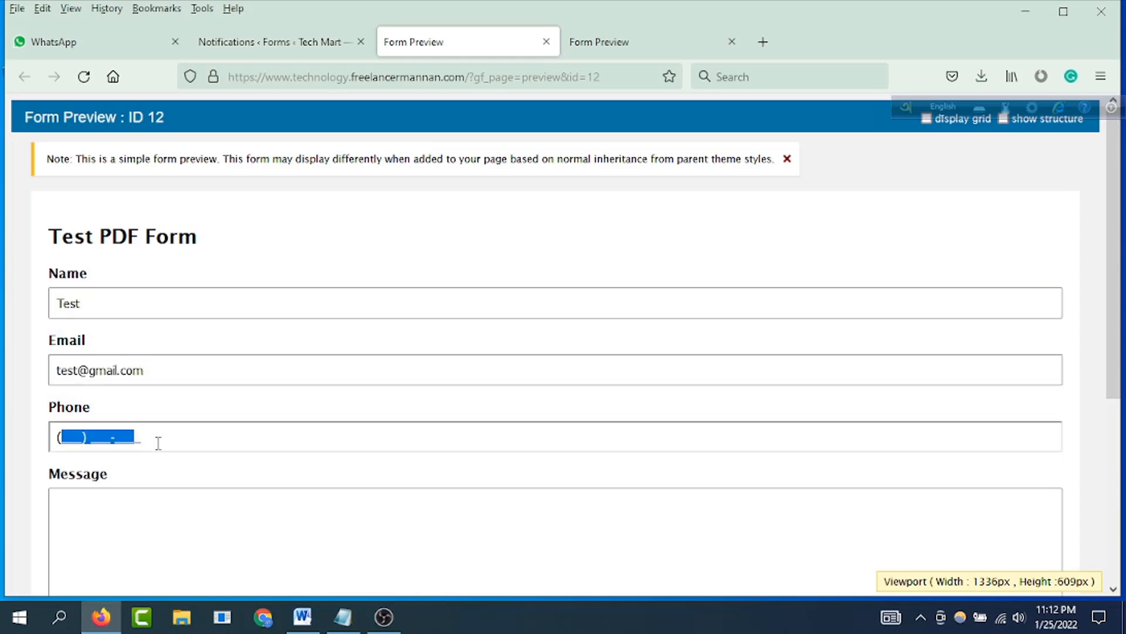
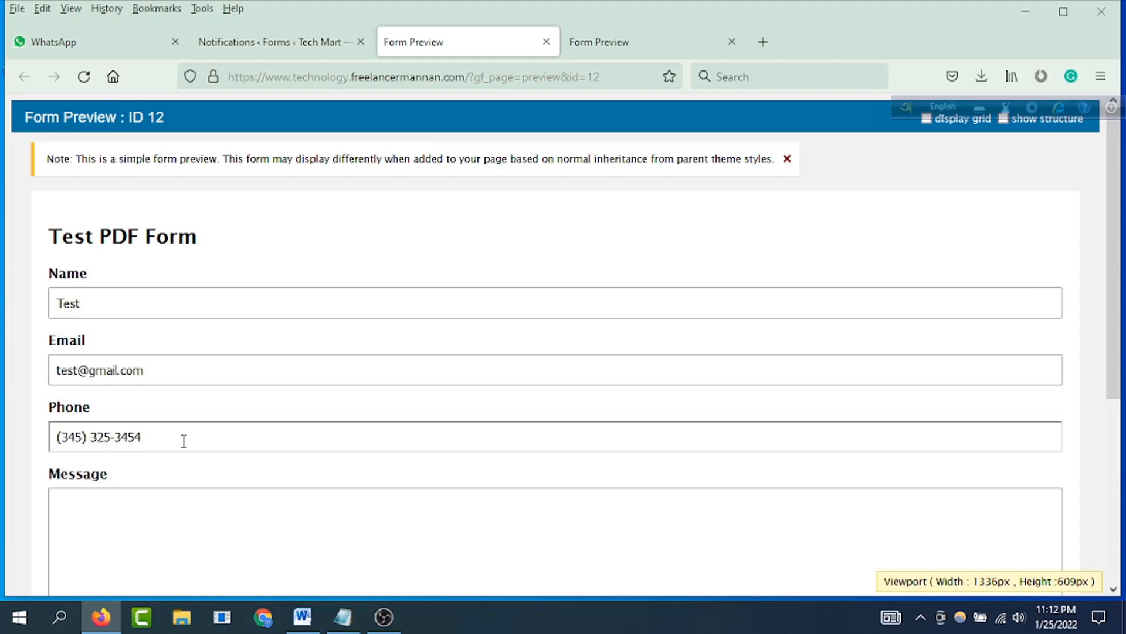
# Step: Enter "sfsdfsdfsdfsd" as the message and submit the previewed form
pyautogui.scroll(-2, 182, 443)
pyautogui.click(138, 423)
pyautogui.write('sfsdfsdfsdfsd')
pyautogui.scroll(-5, 149, 424)
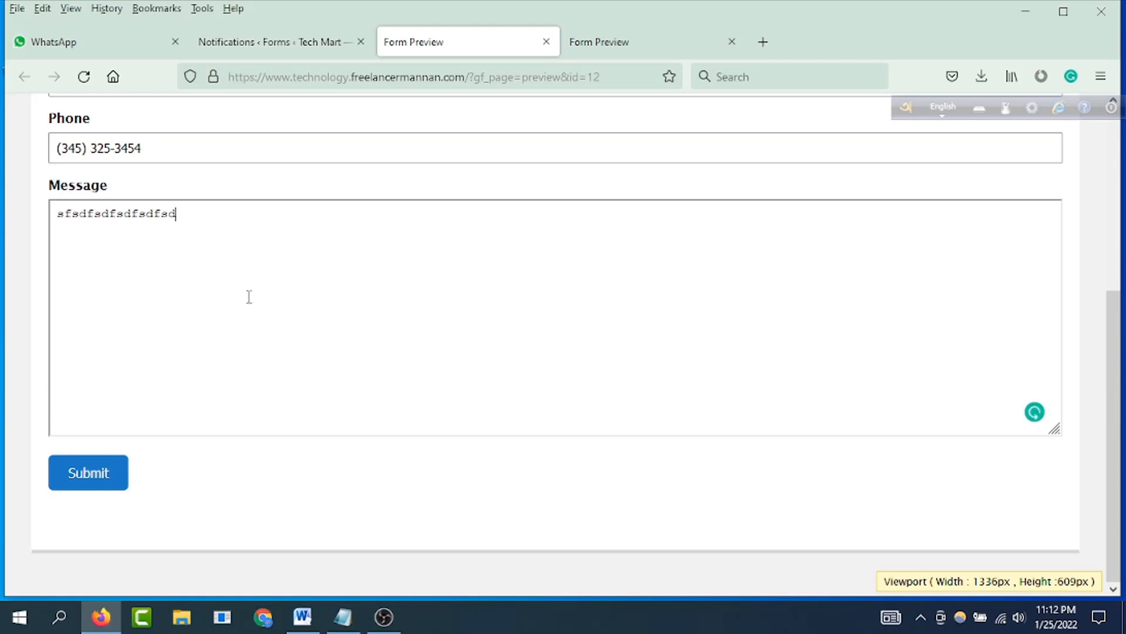
pyautogui.click(98, 482)
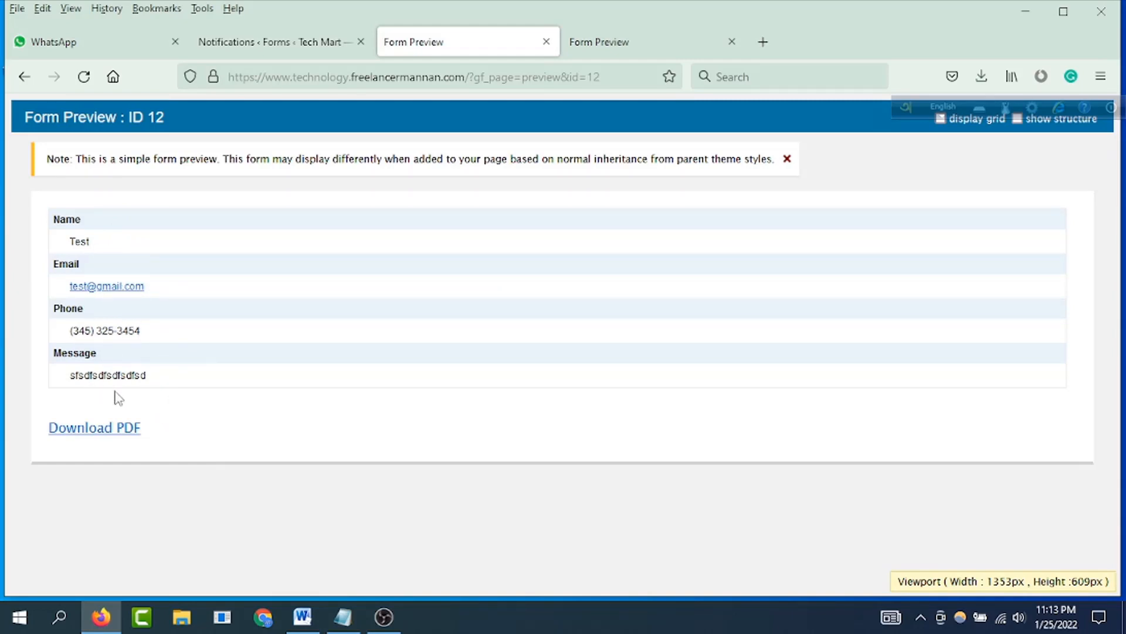
# Step: Open the submission's downloadable PDF in Firefox and check its header, submitted fields and footer
pyautogui.click(95, 435)
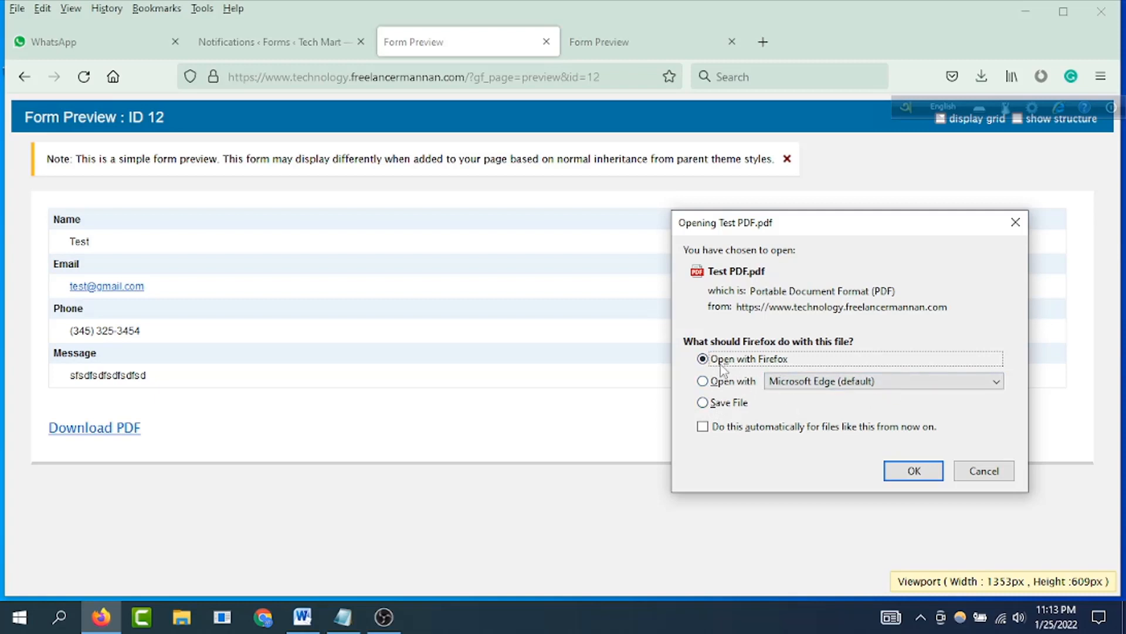
pyautogui.click(914, 470)
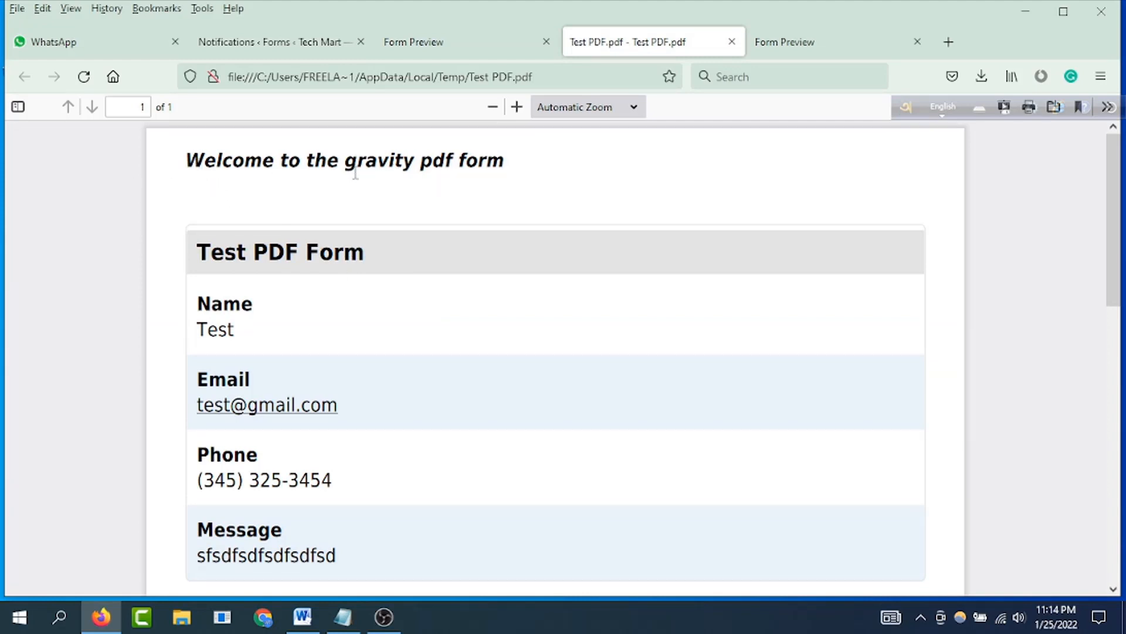
pyautogui.scroll(-1, 290, 287)
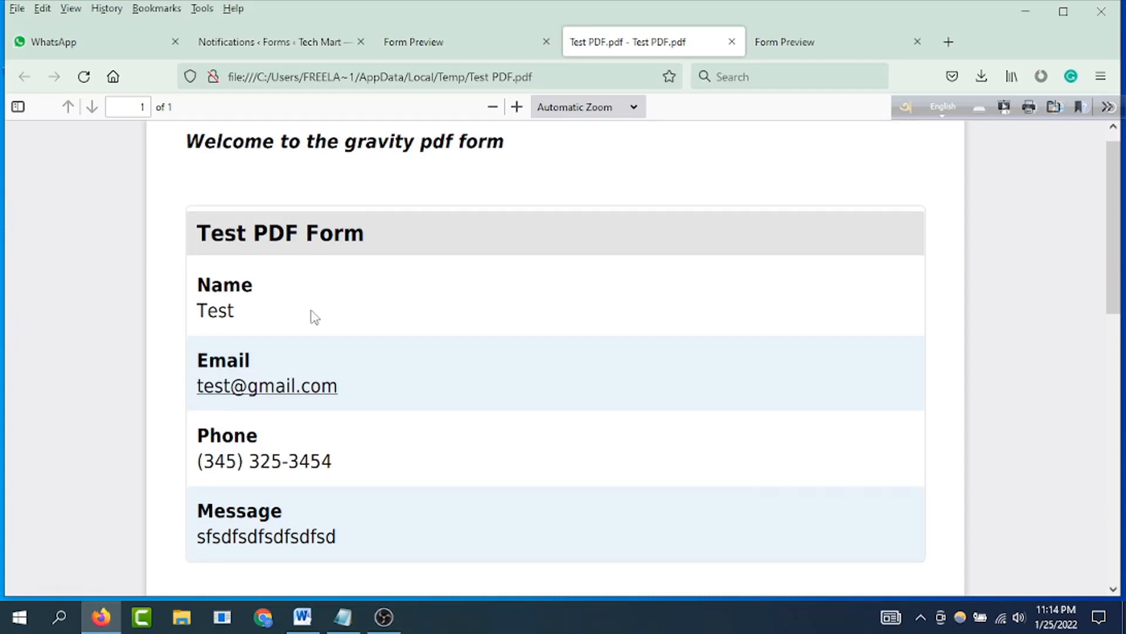
pyautogui.scroll(1, 312, 317)
pyautogui.scroll(-8, 331, 474)
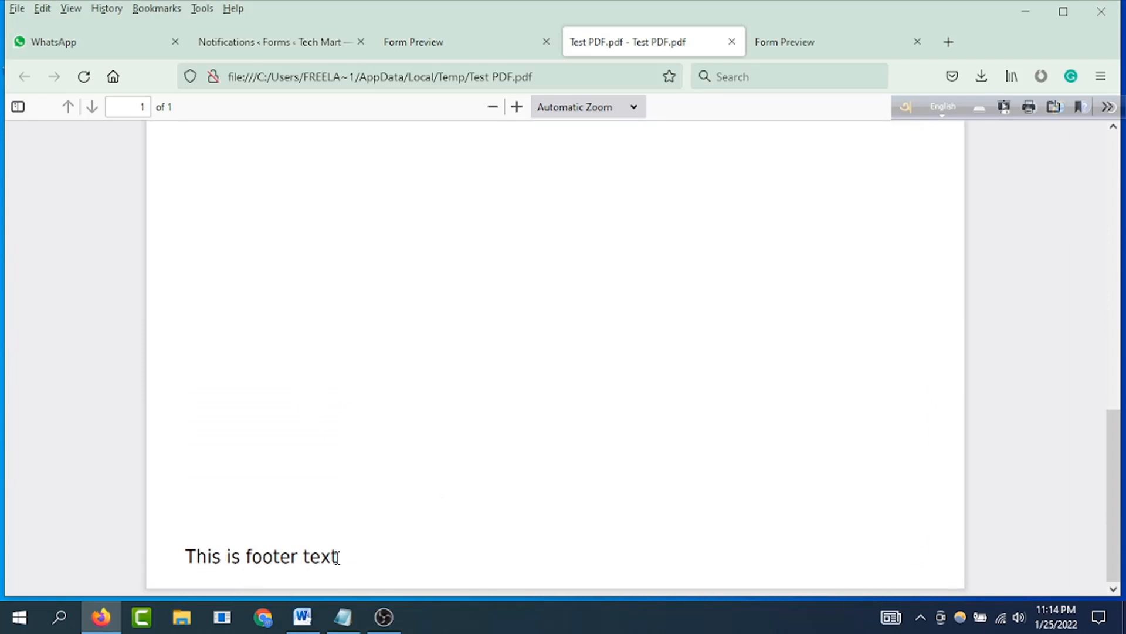
pyautogui.scroll(10, 440, 460)
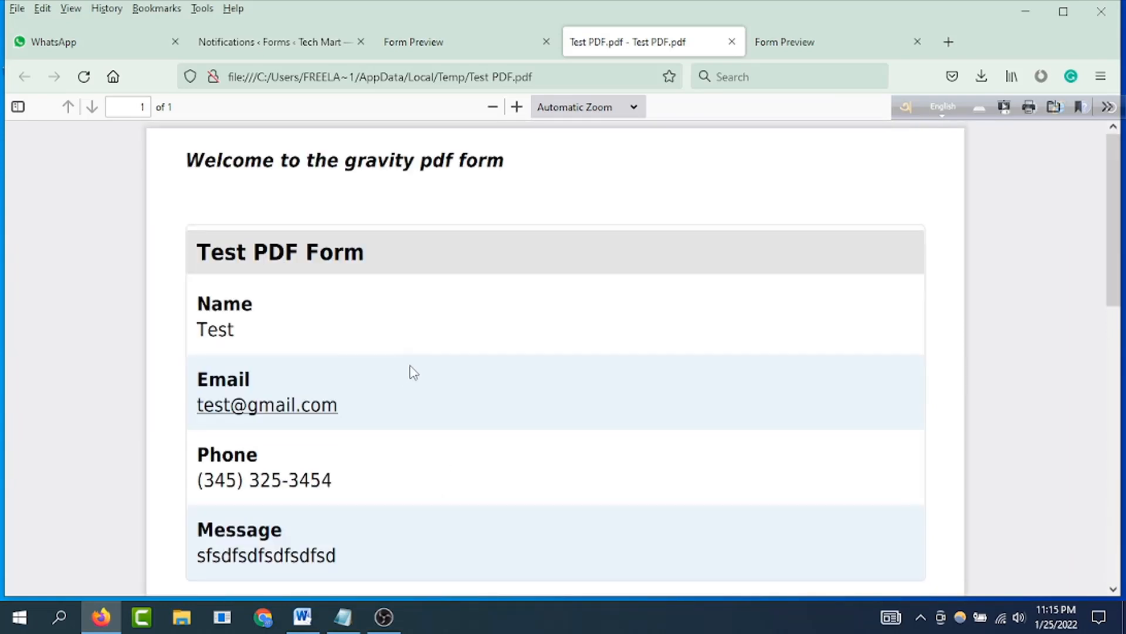
pyautogui.scroll(-5, 410, 364)
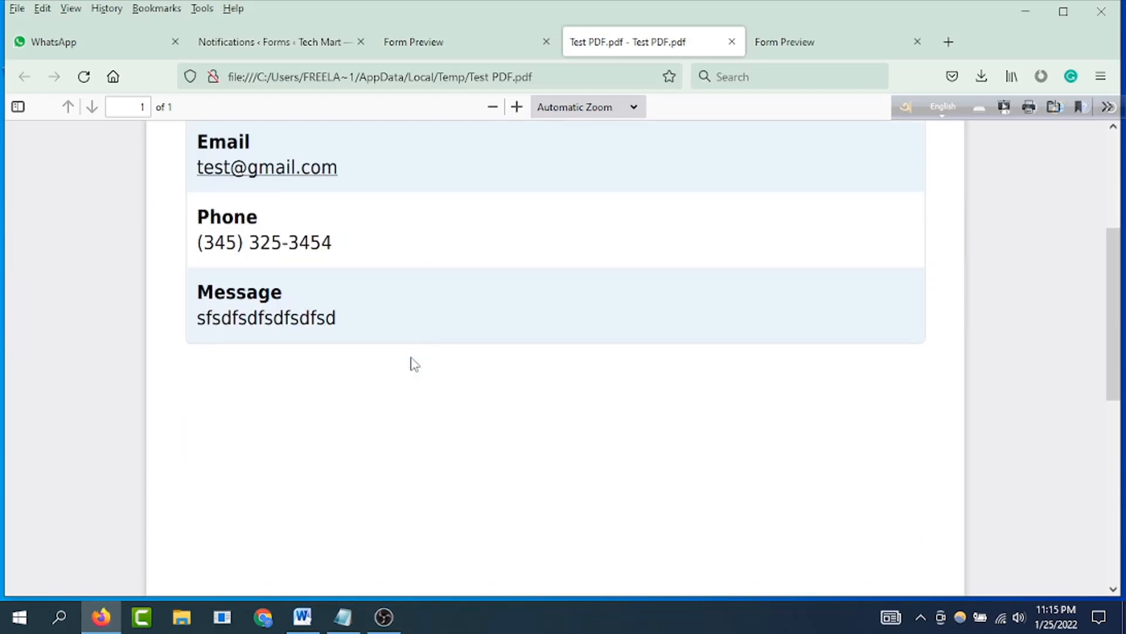
pyautogui.scroll(5, 411, 358)
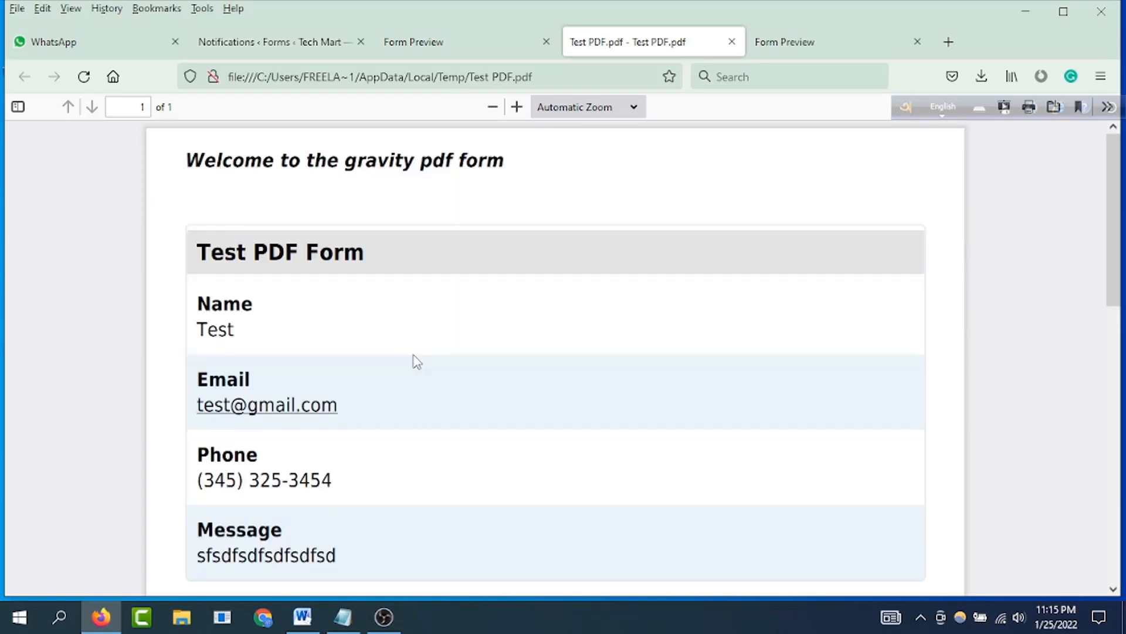